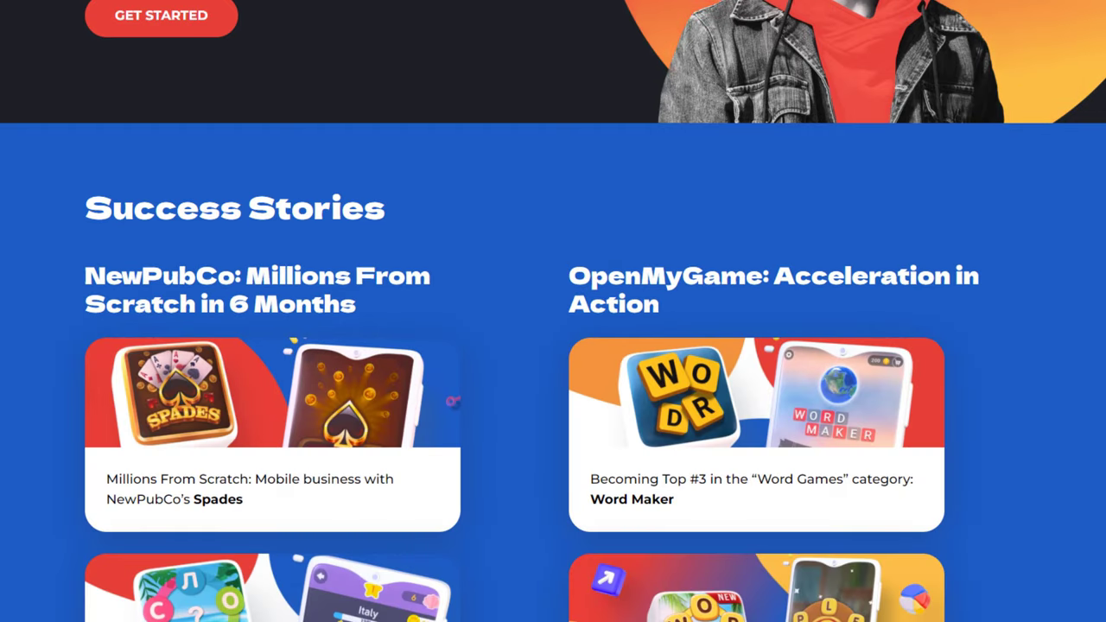
Scroll the Appodeal Accelerator page past Success Stories, Apply and the testimonial to the closing call to action.
{"action": "scroll", "coordinate": [553, 311], "scroll_direction": "down", "scroll_amount": 5}
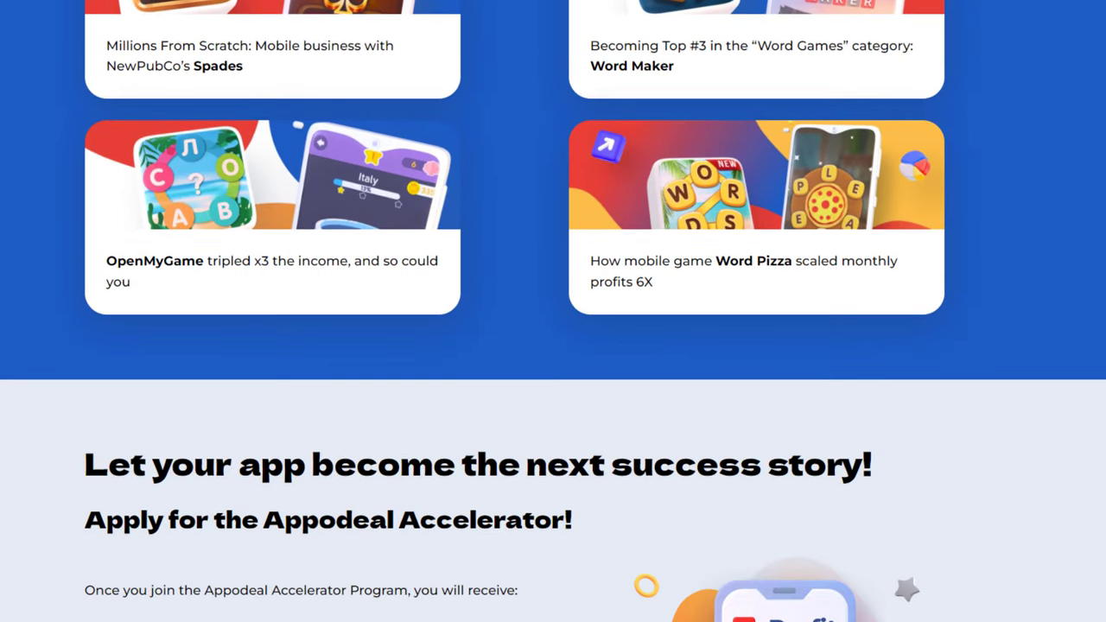
{"action": "scroll", "coordinate": [553, 311], "scroll_direction": "down", "scroll_amount": 4}
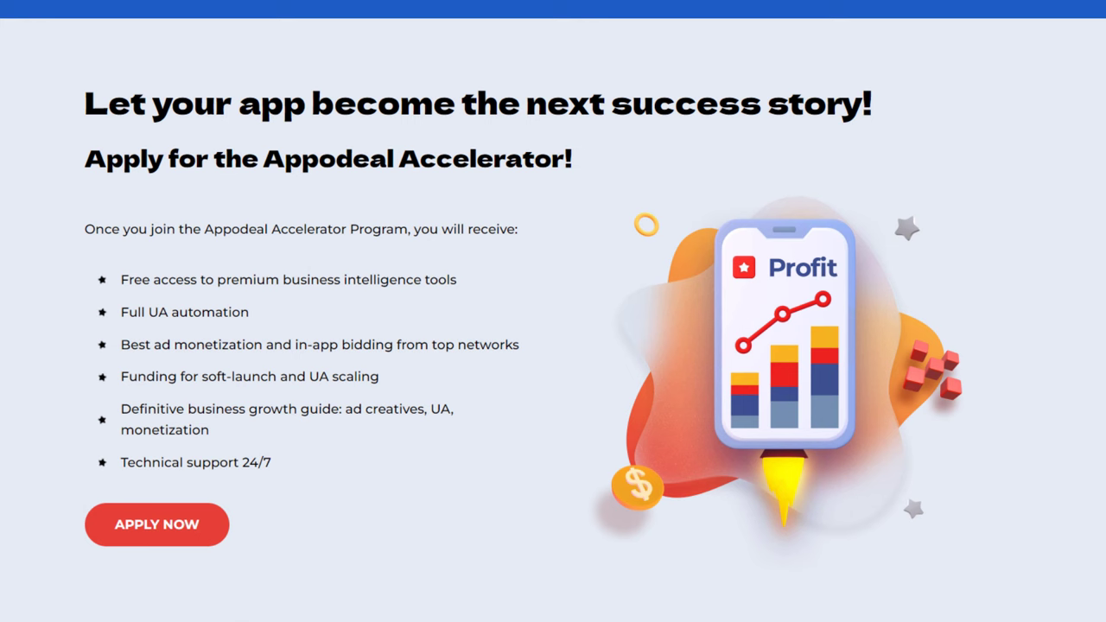
{"action": "scroll", "coordinate": [553, 311], "scroll_direction": "down", "scroll_amount": 5}
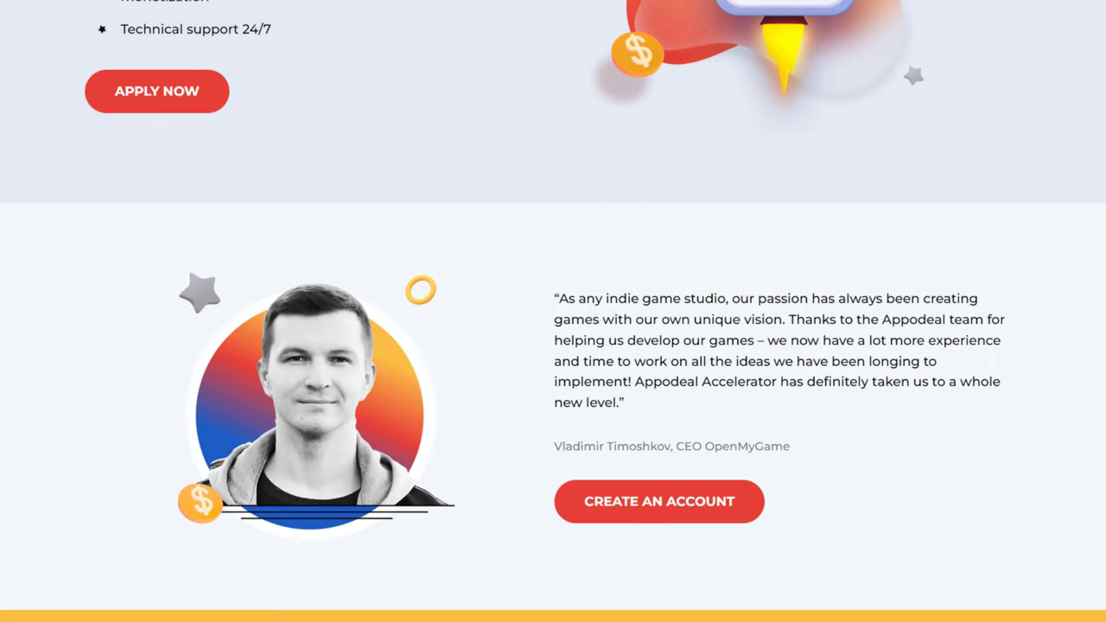
{"action": "scroll", "coordinate": [553, 311], "scroll_direction": "down", "scroll_amount": 4}
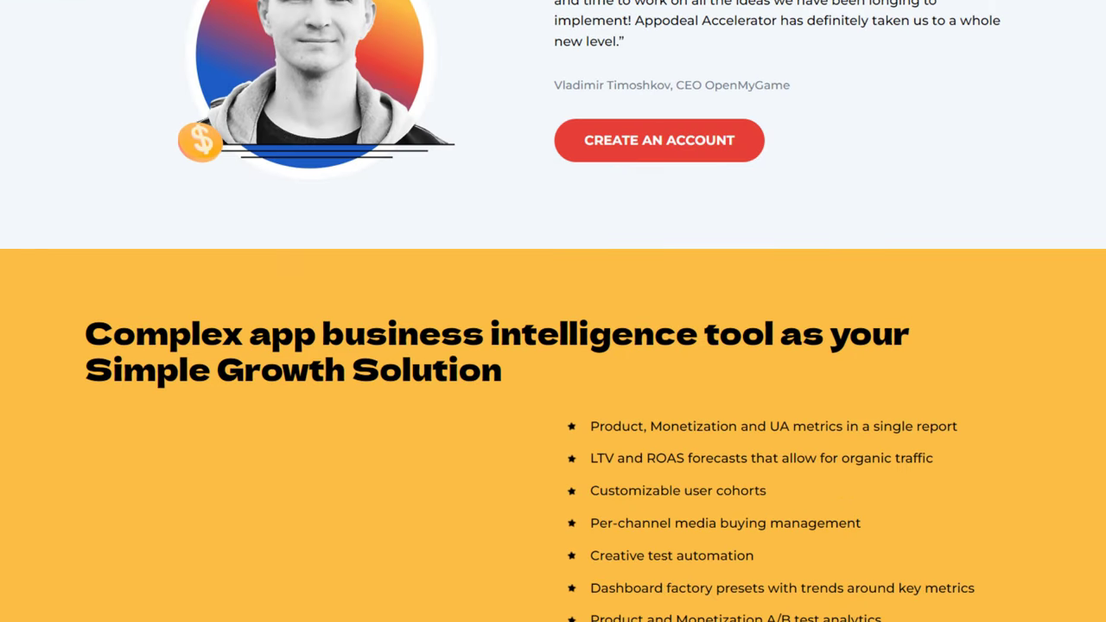
{"action": "scroll", "coordinate": [553, 311], "scroll_direction": "down", "scroll_amount": 4}
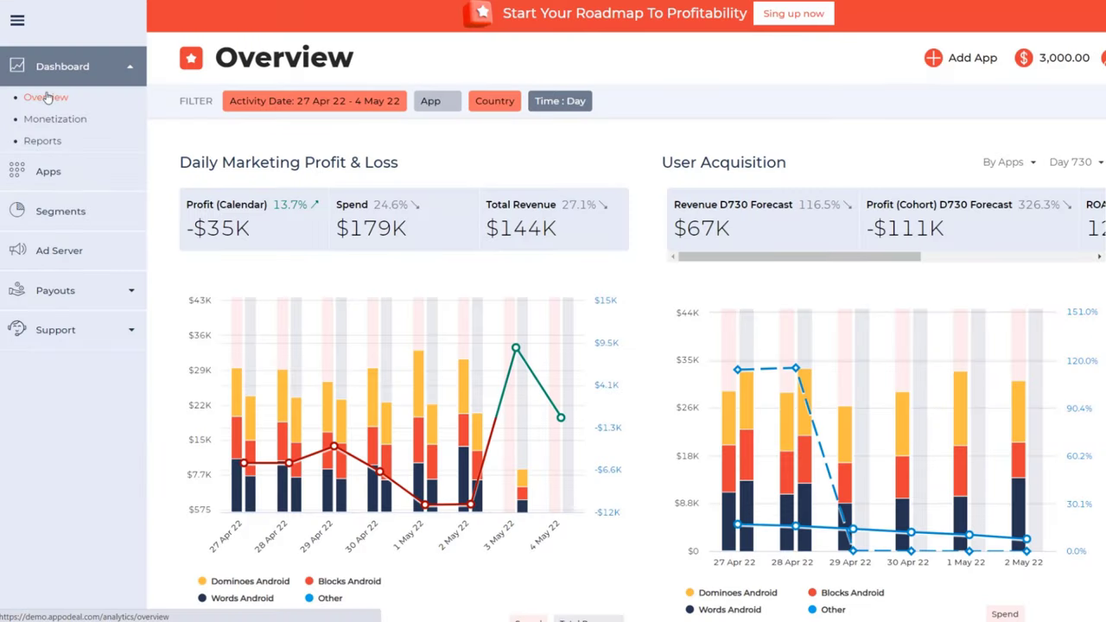
Scroll through the Overview charts, then open and scroll the monetization overview.
{"action": "scroll", "coordinate": [296, 160], "scroll_direction": "down", "scroll_amount": 3}
{"action": "scroll", "coordinate": [301, 164], "scroll_direction": "down", "scroll_amount": 4}
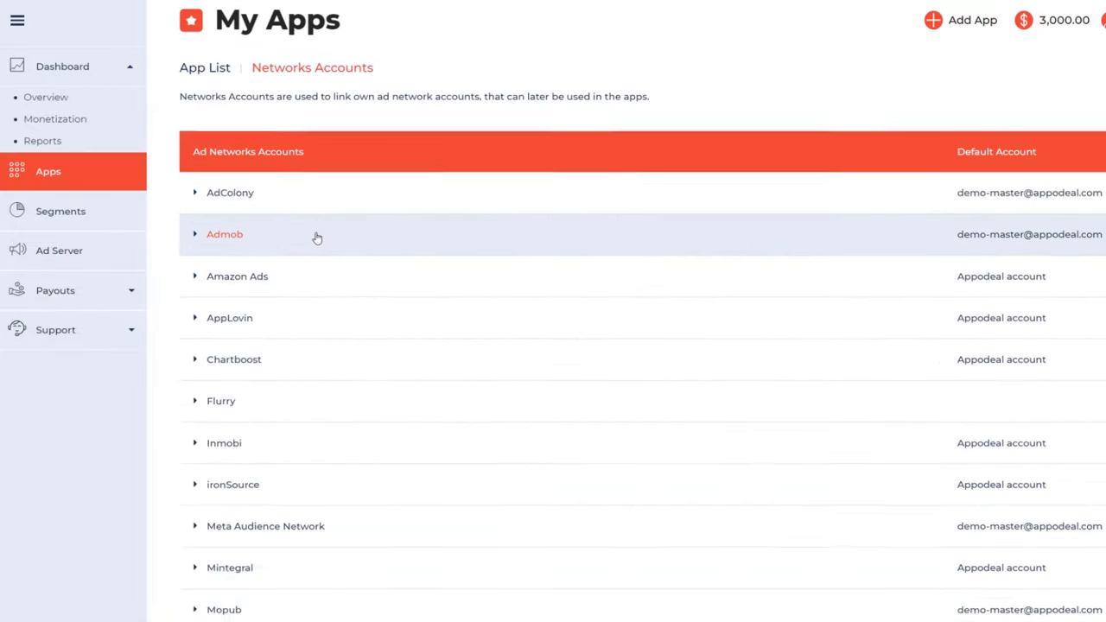
{"action": "scroll", "coordinate": [317, 238], "scroll_direction": "down", "scroll_amount": 5}
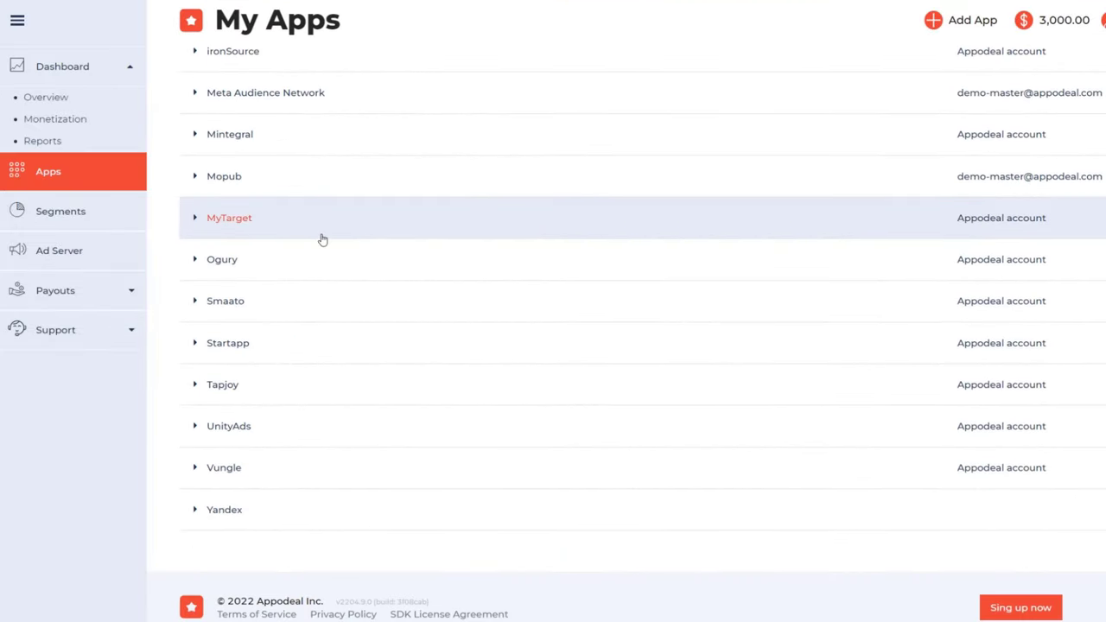
{"action": "scroll", "coordinate": [319, 239], "scroll_direction": "up", "scroll_amount": 1}
{"action": "scroll", "coordinate": [323, 240], "scroll_direction": "up", "scroll_amount": 5}
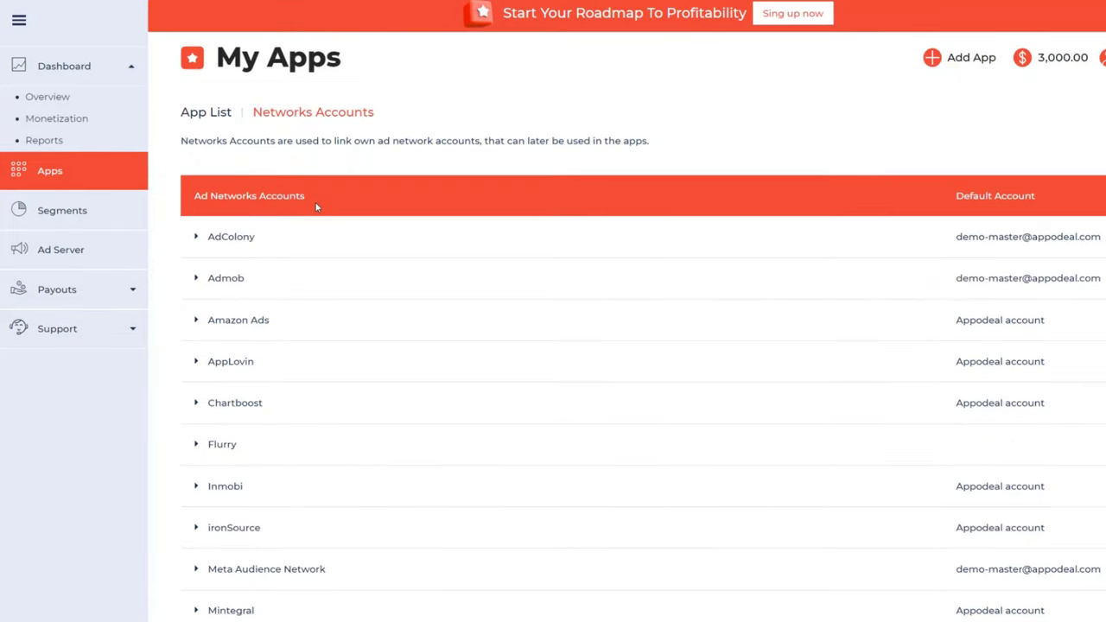
{"action": "left_click", "coordinate": [62, 119]}
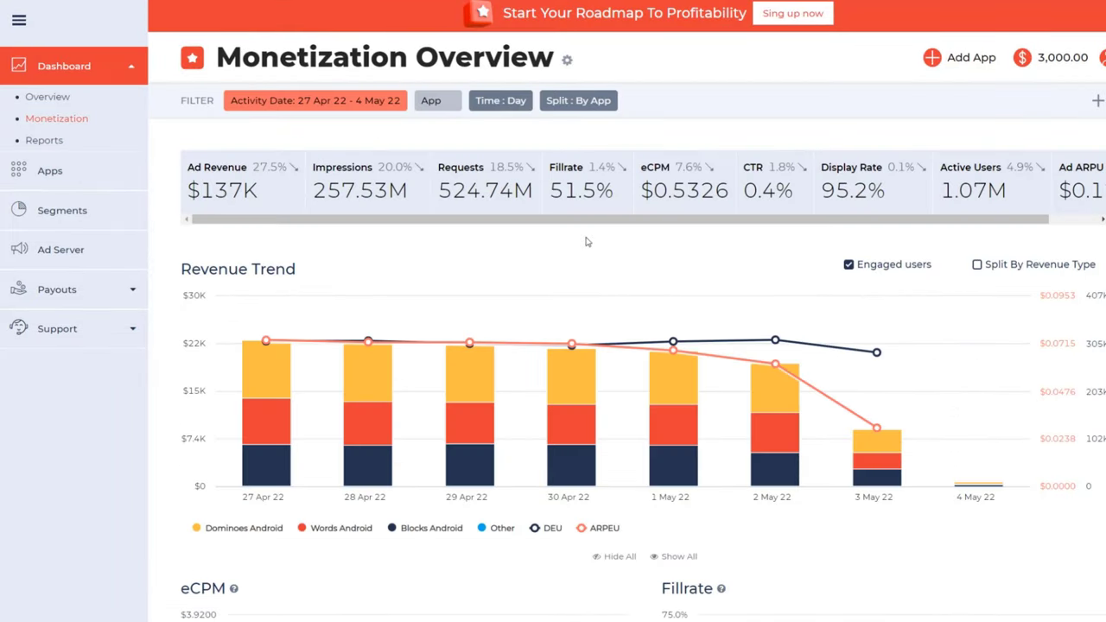
{"action": "scroll", "coordinate": [586, 242], "scroll_direction": "down", "scroll_amount": 5}
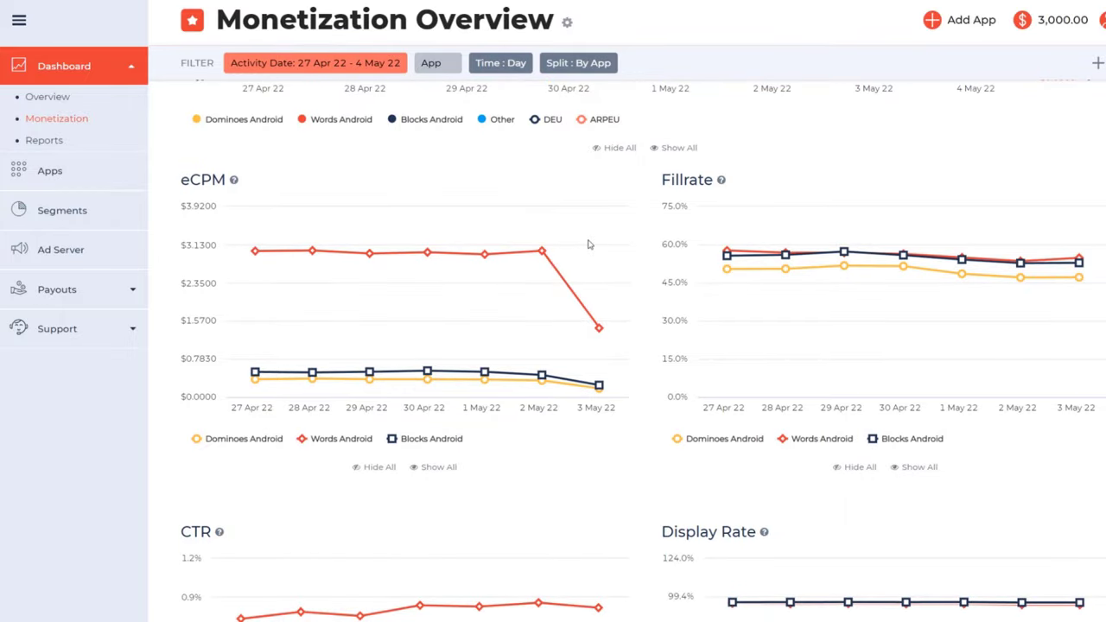
{"action": "scroll", "coordinate": [587, 245], "scroll_direction": "down", "scroll_amount": 8}
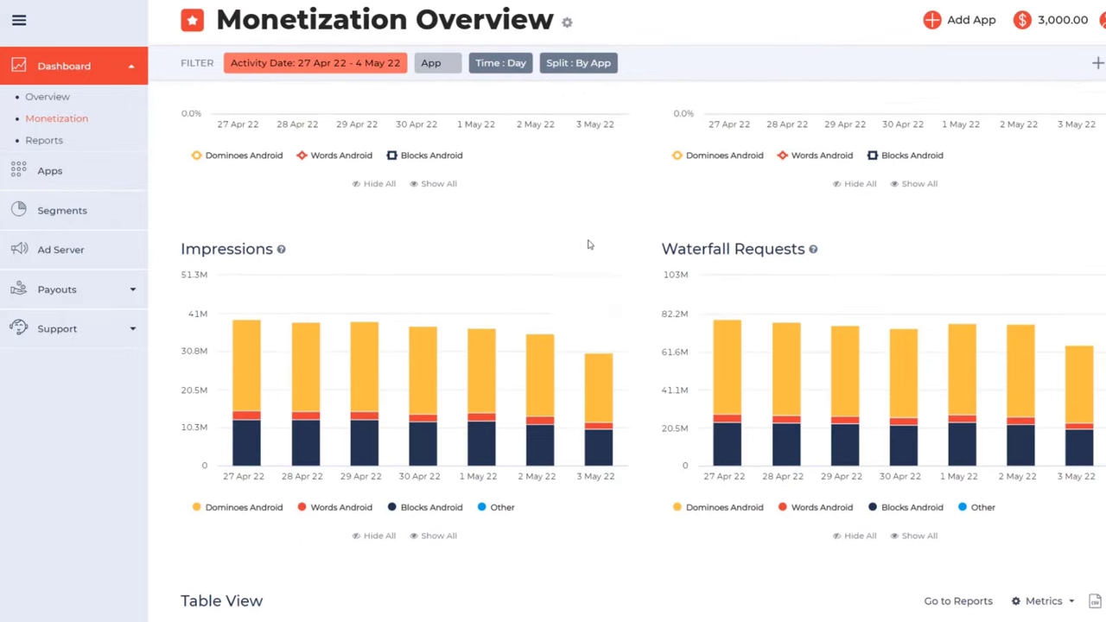
Visit Coin Chaser's mediation settings, Segments, Ad Server and Payouts, ending on the pending payout requests.
{"action": "left_click", "coordinate": [129, 171]}
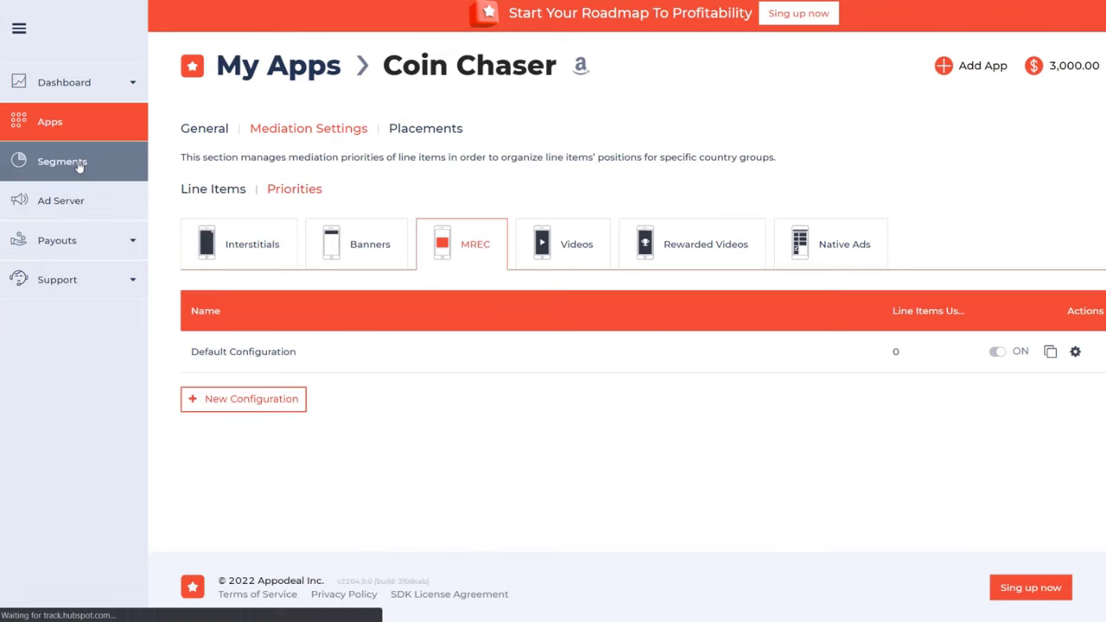
{"action": "left_click", "coordinate": [76, 162]}
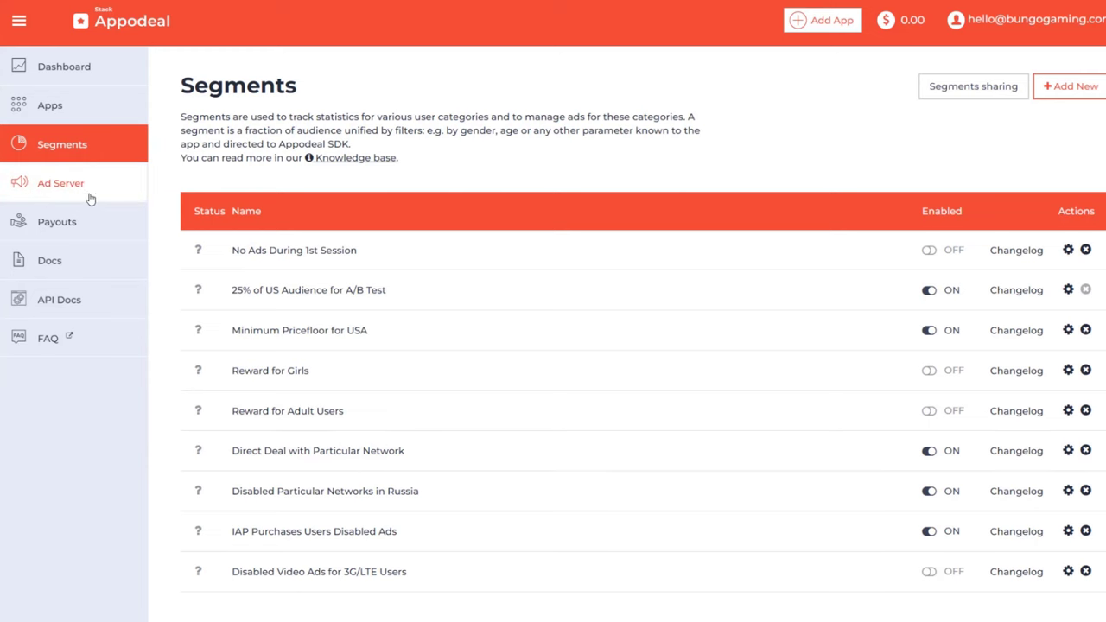
{"action": "left_click", "coordinate": [95, 198]}
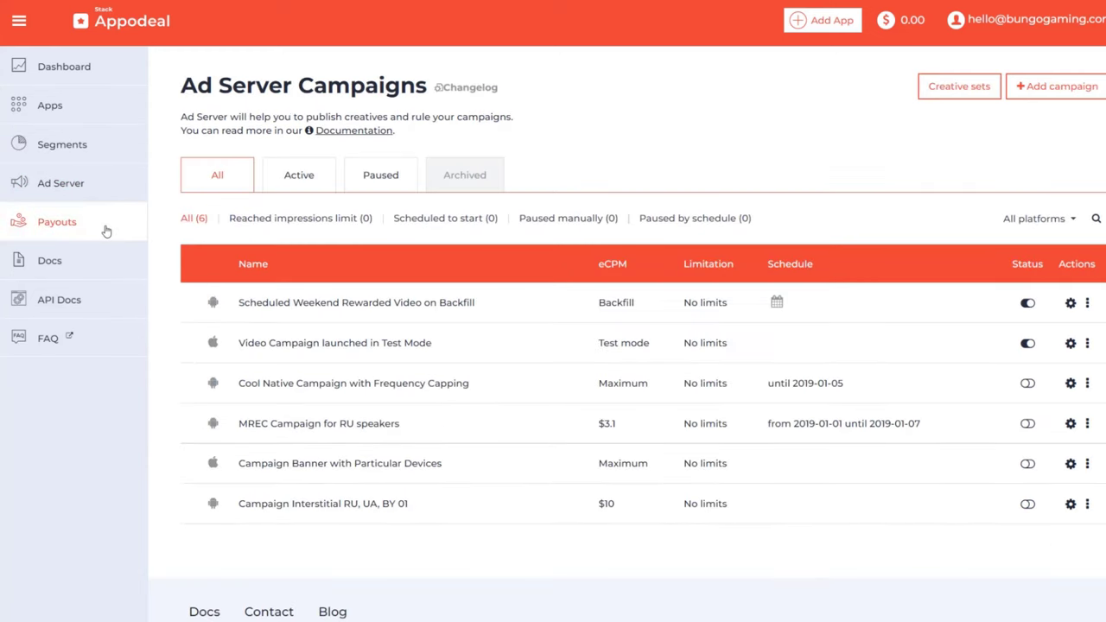
{"action": "left_click", "coordinate": [95, 222]}
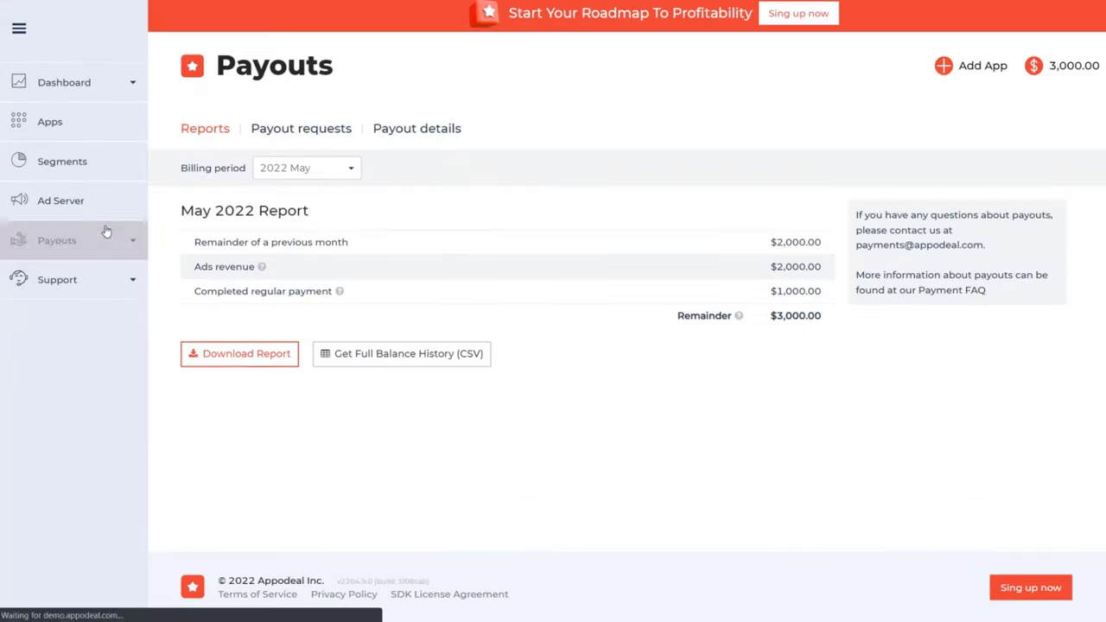
{"action": "left_click", "coordinate": [311, 132]}
{"action": "left_click", "coordinate": [130, 90]}
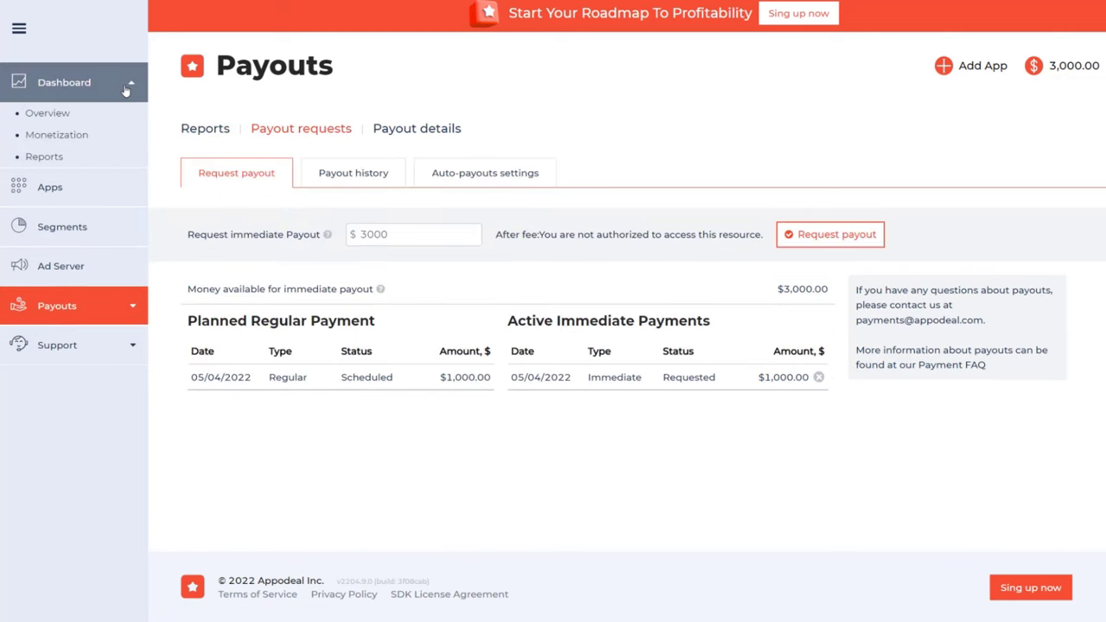
Try a custom report with Active Users, DAU, ARPU and Impressions split by Country, then clear it.
{"action": "left_click", "coordinate": [45, 153]}
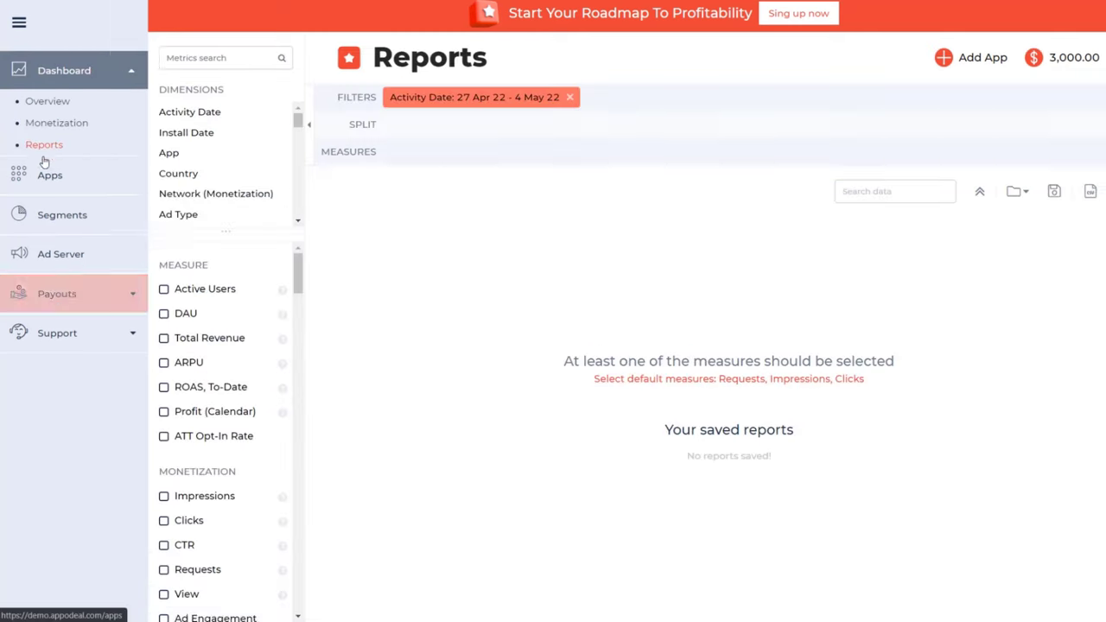
{"action": "left_click", "coordinate": [164, 289]}
{"action": "left_click", "coordinate": [163, 312]}
{"action": "left_click", "coordinate": [163, 362]}
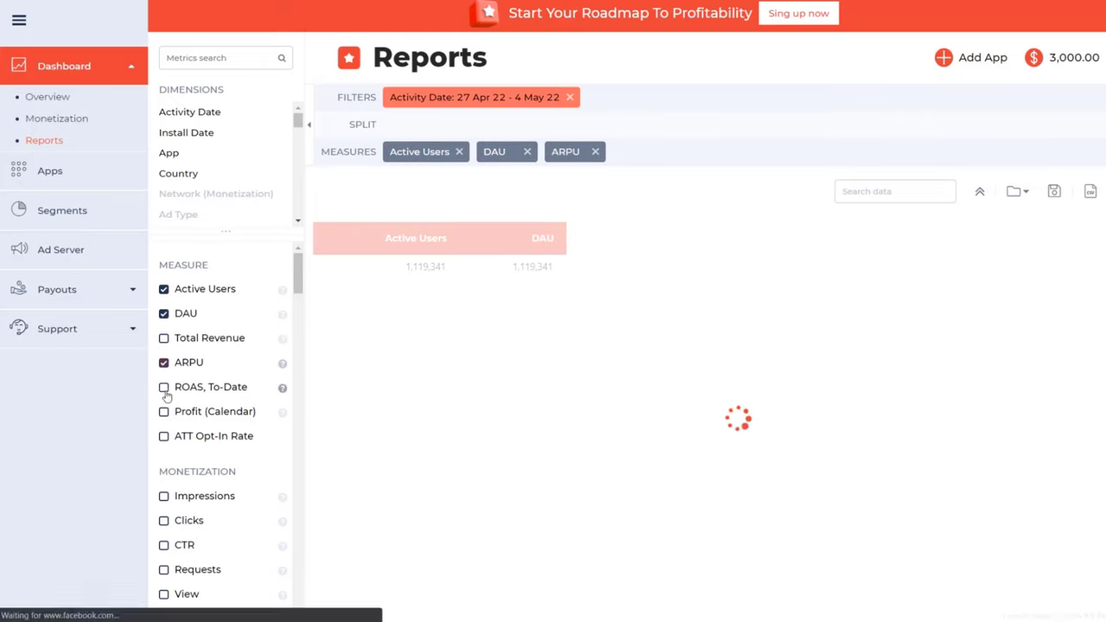
{"action": "scroll", "coordinate": [162, 415], "scroll_direction": "down", "scroll_amount": 2}
{"action": "left_click", "coordinate": [163, 428]}
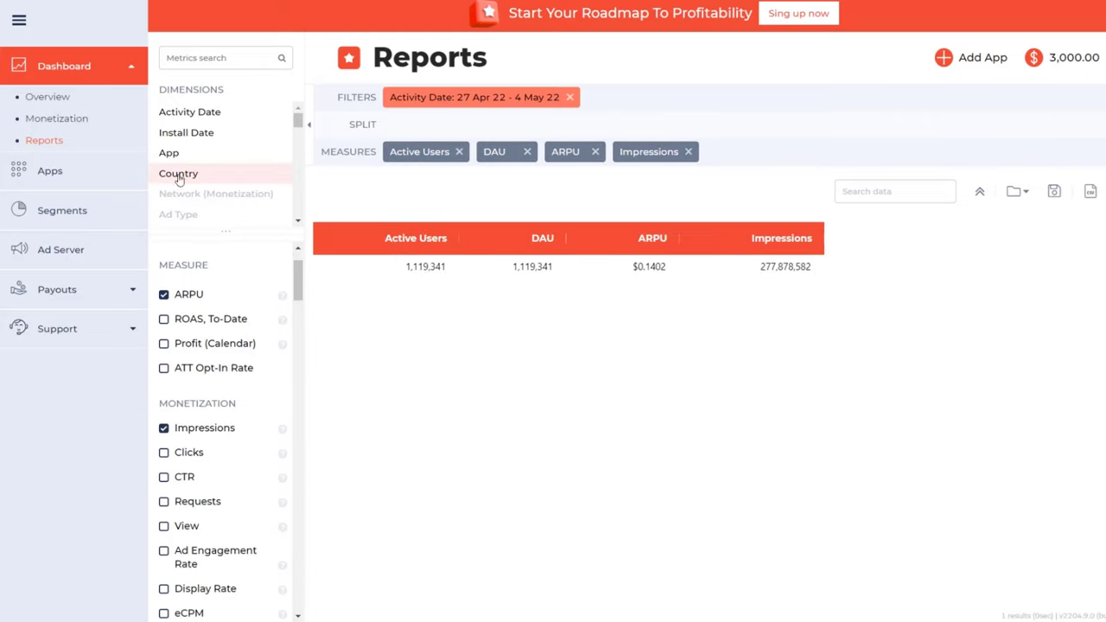
{"action": "left_click_drag", "start_coordinate": [186, 174], "coordinate": [394, 124]}
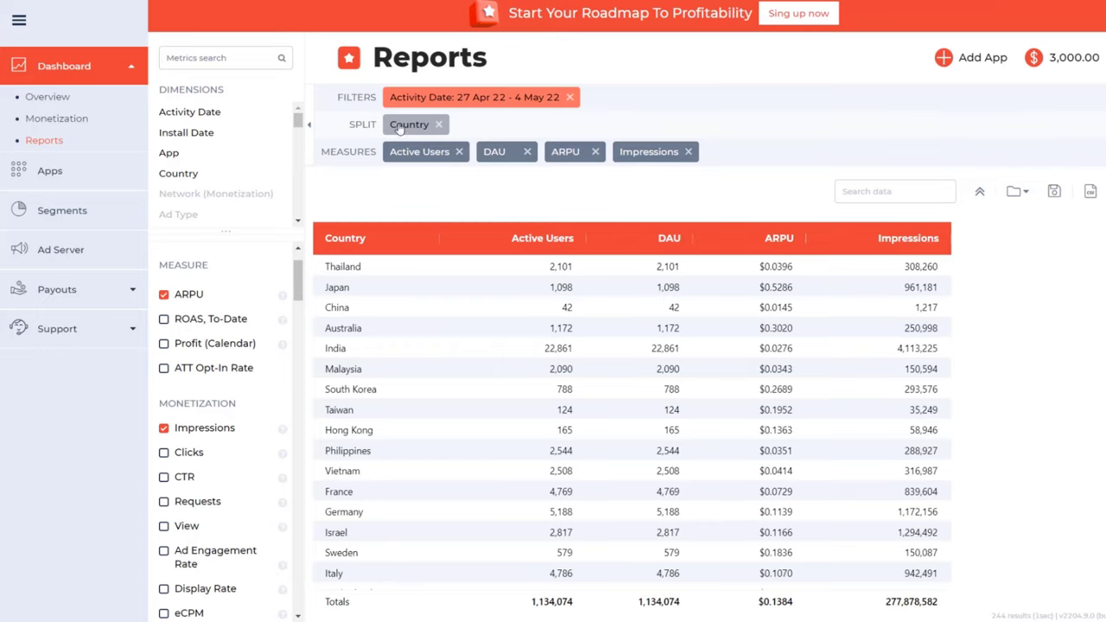
{"action": "left_click", "coordinate": [87, 138]}
Search the metrics for 'campaign' and split the report by Campaign (UA).
{"action": "left_click", "coordinate": [200, 60]}
{"action": "type", "text": "campaign"}
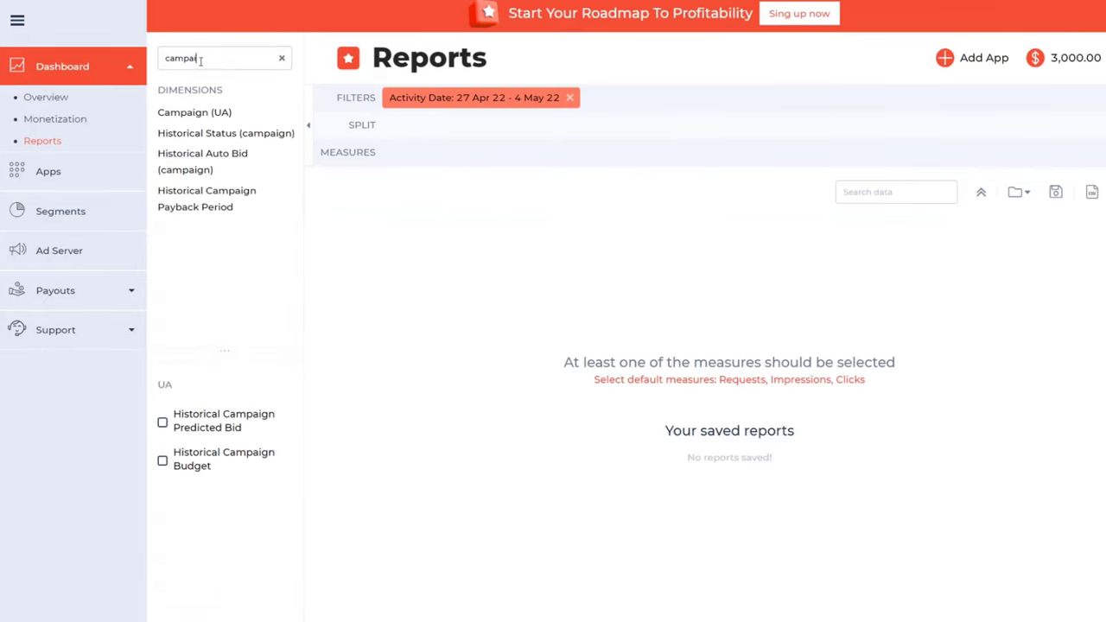
{"action": "left_click_drag", "start_coordinate": [186, 111], "coordinate": [415, 125]}
Search 'forecast' and add eRevenue Forecast measures for Day 1, 7, 60 and 270.
{"action": "key", "text": "ctrl+a"}
{"action": "type", "text": "forecast"}
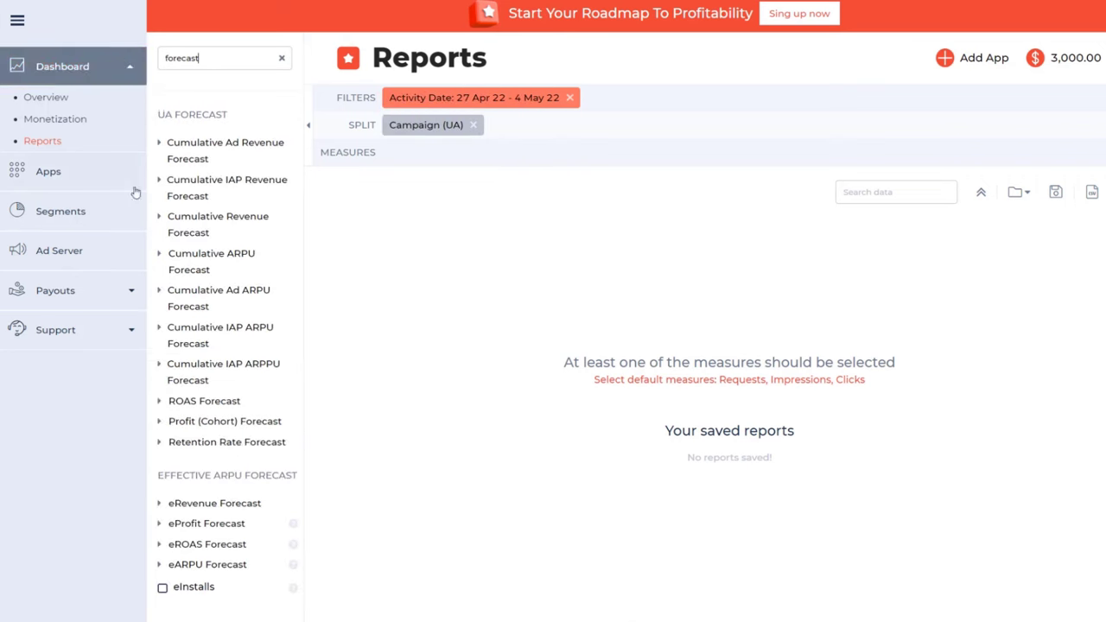
{"action": "left_click", "coordinate": [173, 513]}
{"action": "scroll", "coordinate": [172, 466], "scroll_direction": "down", "scroll_amount": 2}
{"action": "left_click", "coordinate": [174, 421]}
{"action": "left_click", "coordinate": [173, 467]}
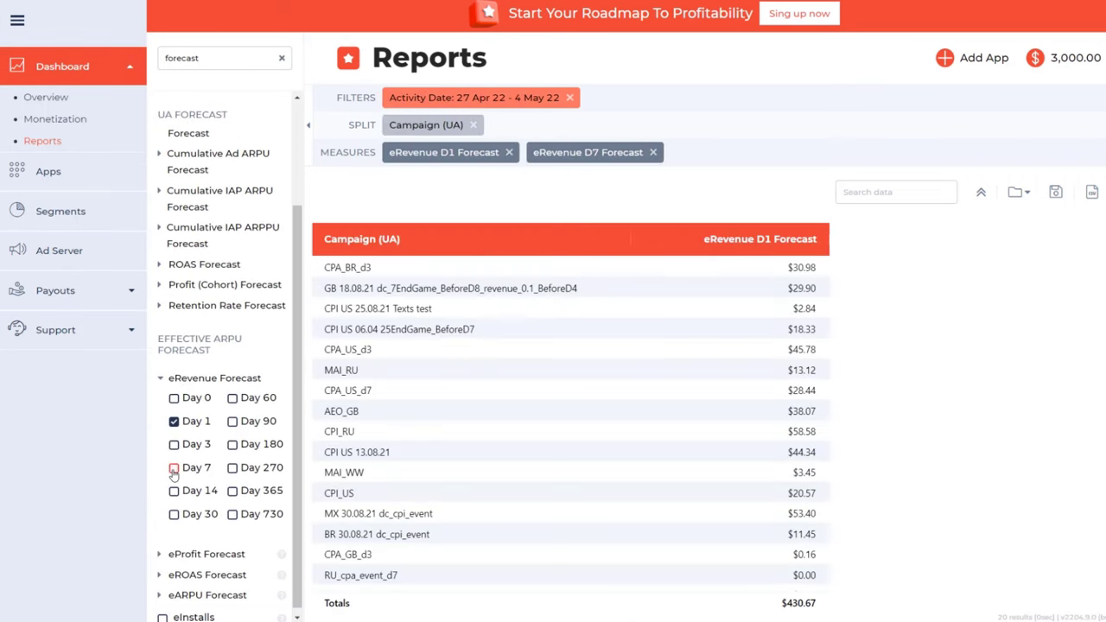
{"action": "left_click", "coordinate": [231, 398]}
{"action": "left_click", "coordinate": [232, 468]}
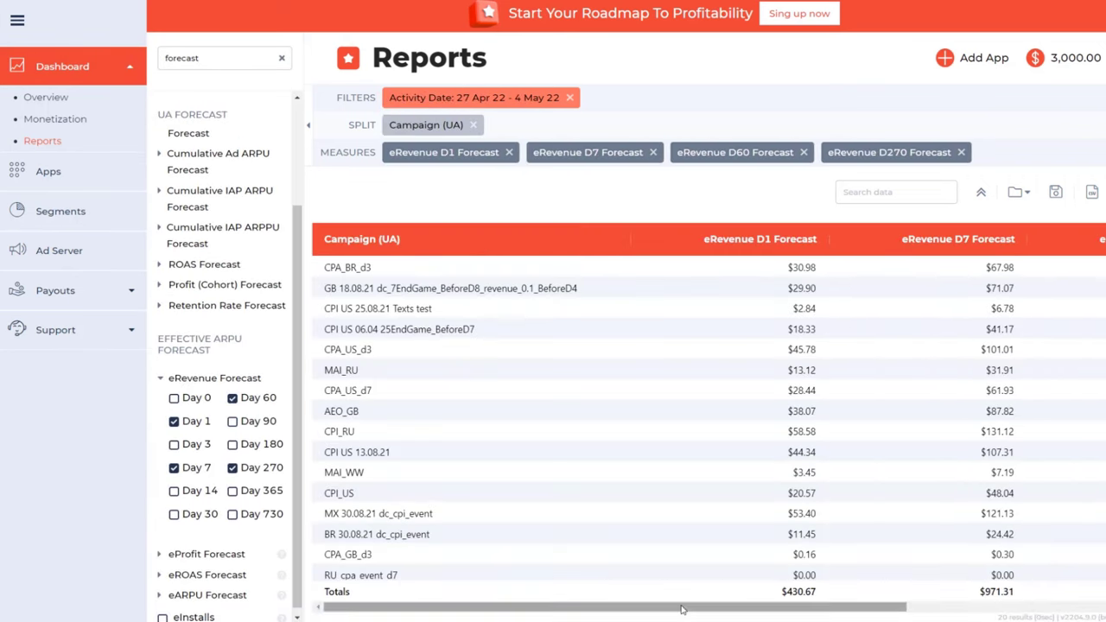
{"action": "left_click_drag", "start_coordinate": [686, 607], "coordinate": [920, 589]}
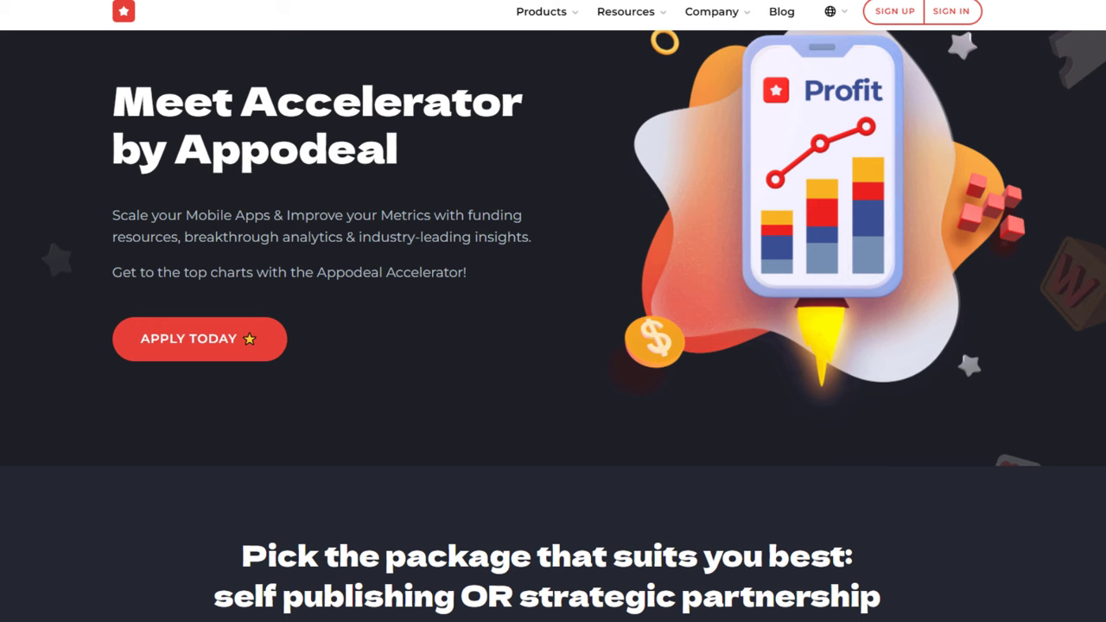
{"action": "scroll", "coordinate": [553, 346], "scroll_direction": "down", "scroll_amount": 3}
{"action": "scroll", "coordinate": [552, 345], "scroll_direction": "down", "scroll_amount": 2}
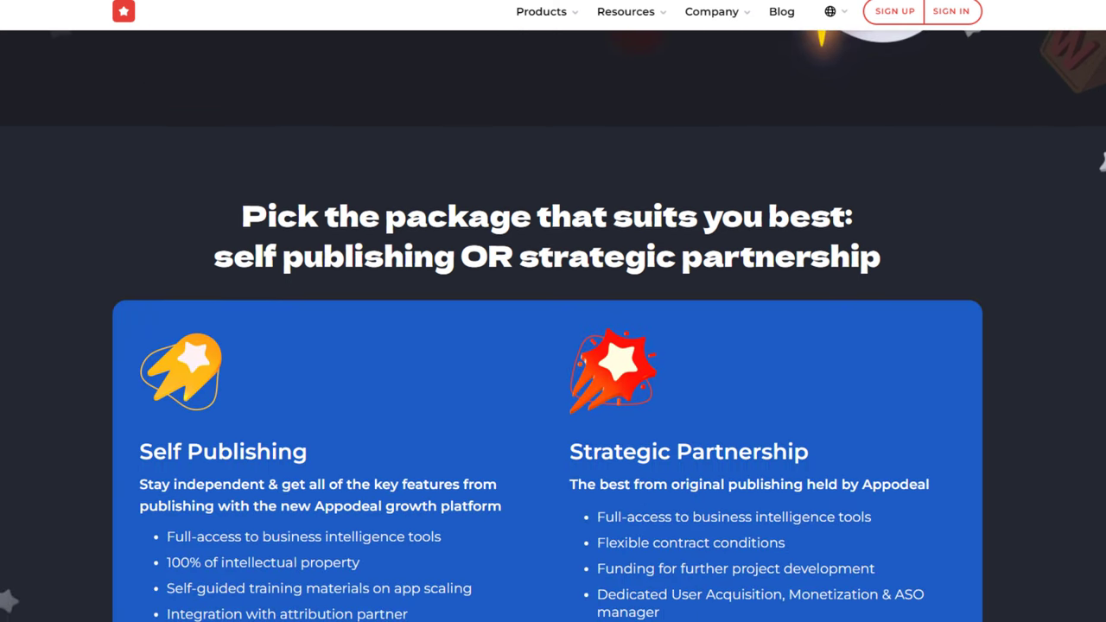
{"action": "scroll", "coordinate": [553, 345], "scroll_direction": "down", "scroll_amount": 3}
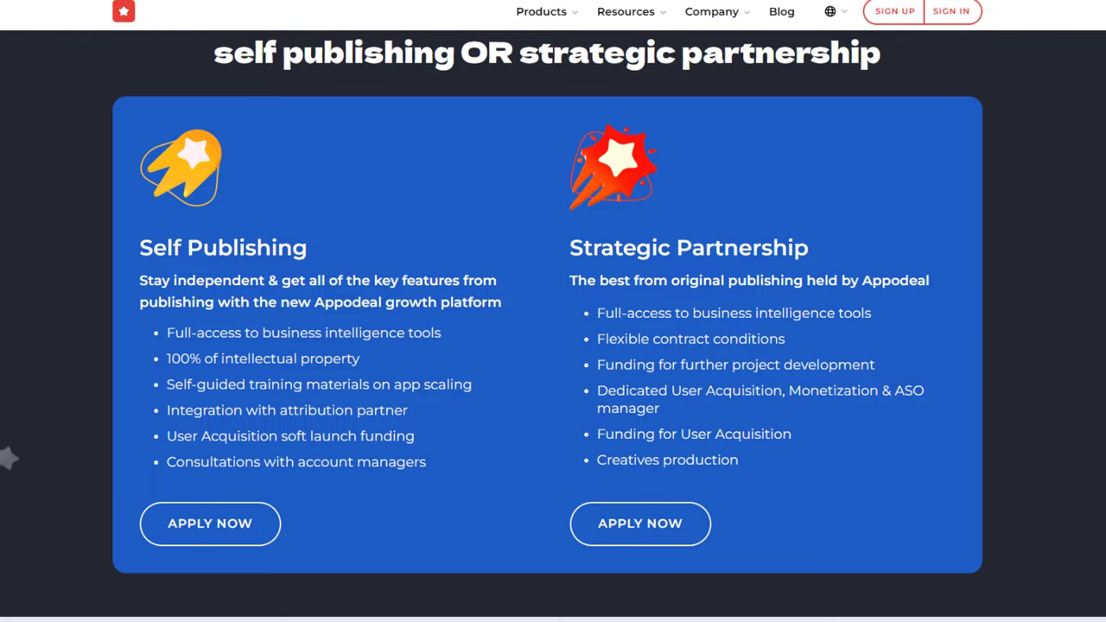
{"action": "scroll", "coordinate": [553, 345], "scroll_direction": "down", "scroll_amount": 5}
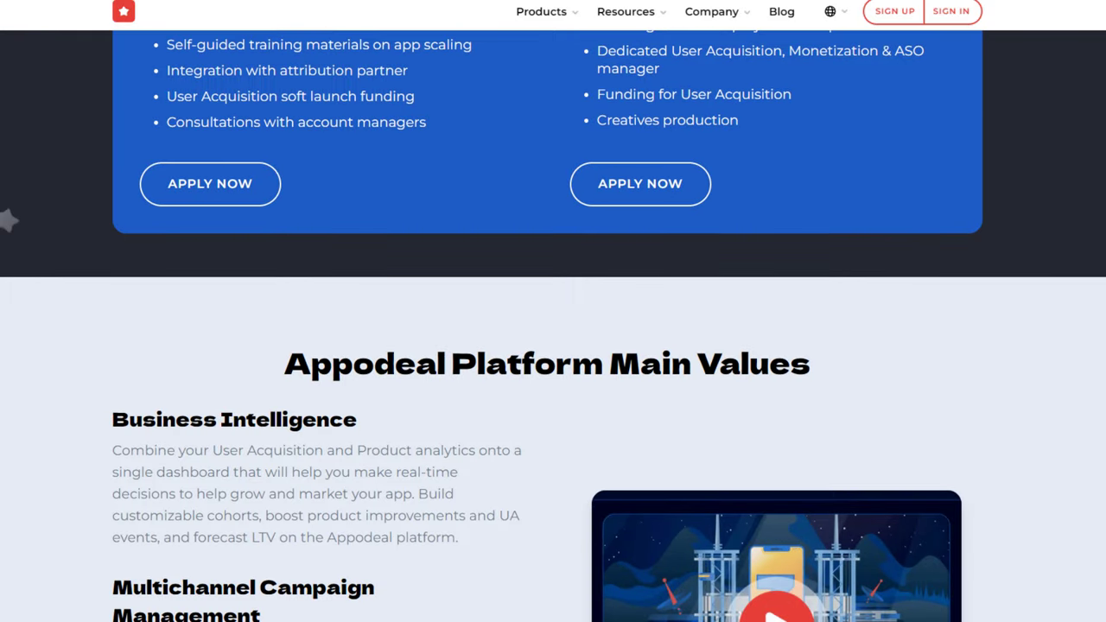
{"action": "scroll", "coordinate": [553, 346], "scroll_direction": "down", "scroll_amount": 4}
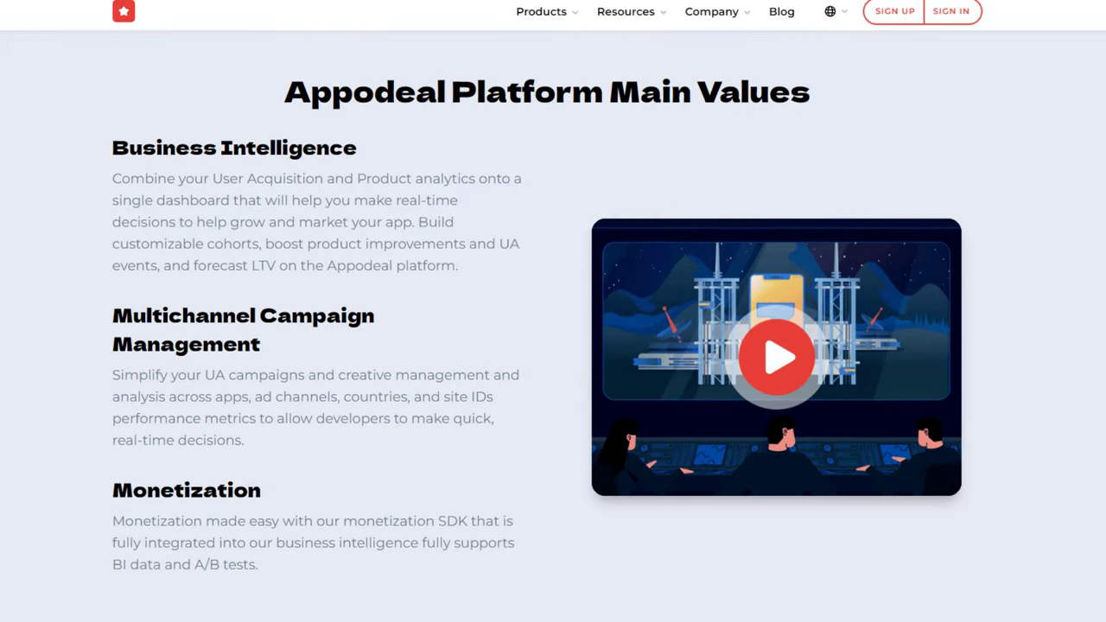
{"action": "scroll", "coordinate": [553, 345], "scroll_direction": "down", "scroll_amount": 4}
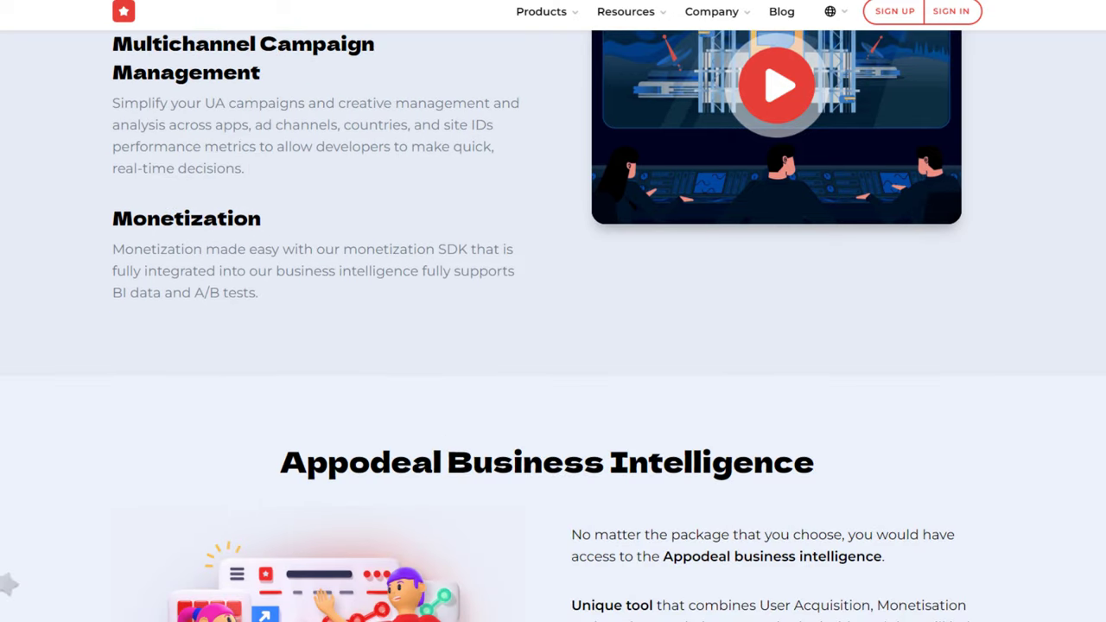
{"action": "scroll", "coordinate": [553, 345], "scroll_direction": "down", "scroll_amount": 5}
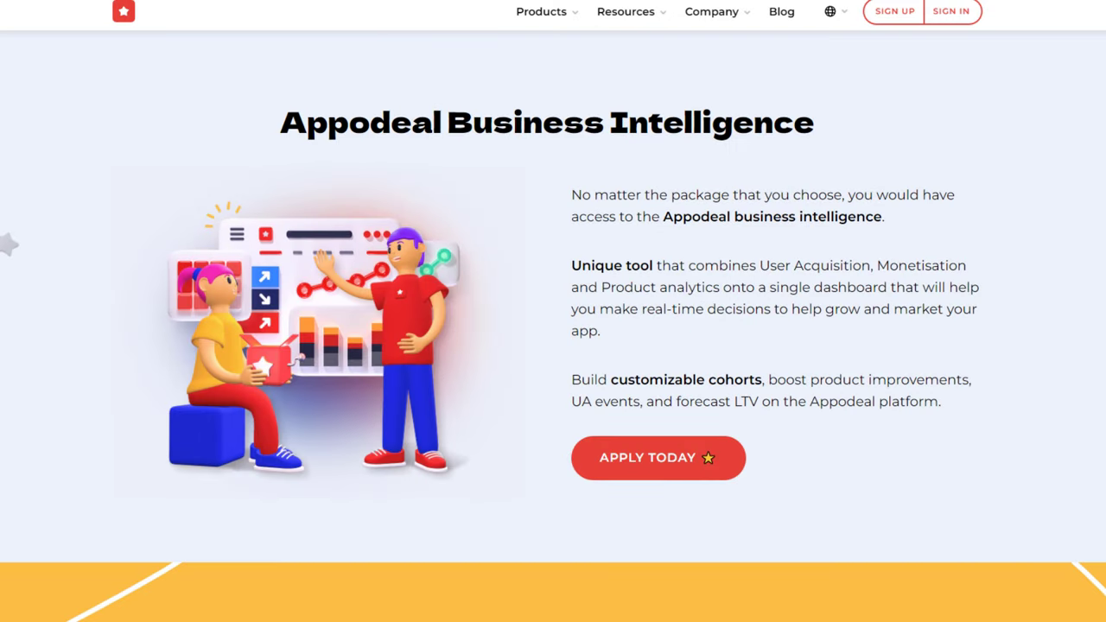
{"action": "scroll", "coordinate": [553, 345], "scroll_direction": "down", "scroll_amount": 4}
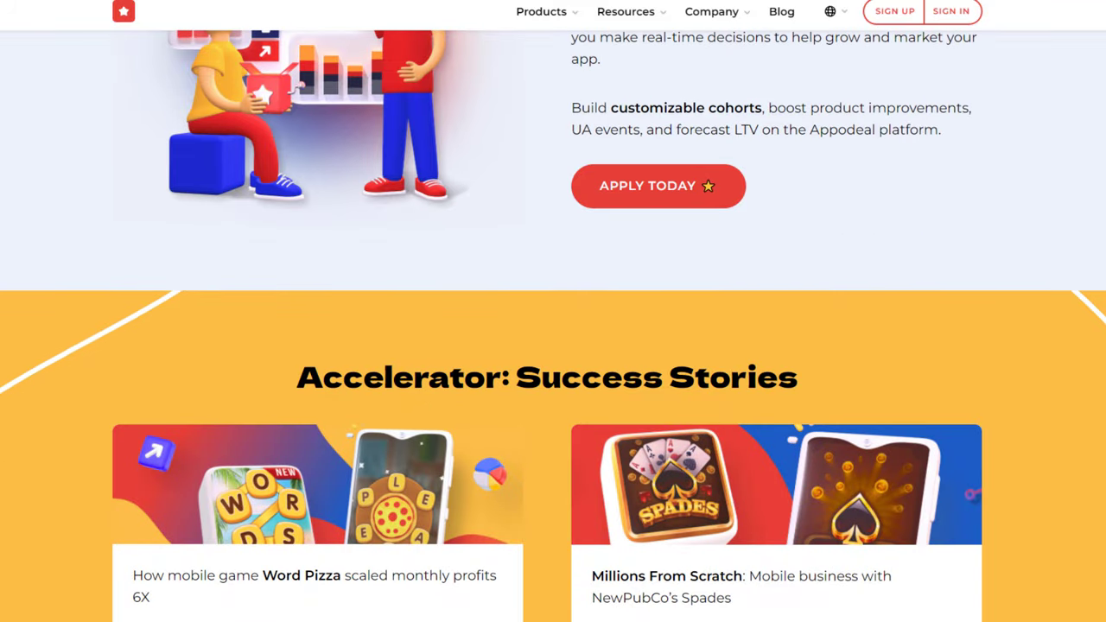
{"action": "scroll", "coordinate": [553, 346], "scroll_direction": "down", "scroll_amount": 5}
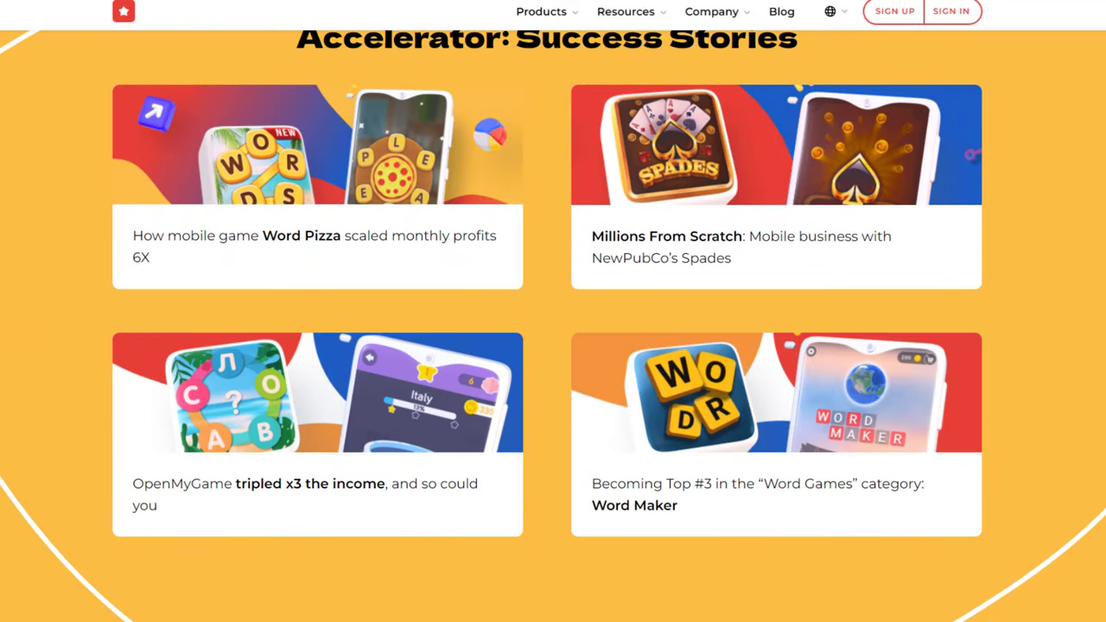
{"action": "scroll", "coordinate": [552, 346], "scroll_direction": "down", "scroll_amount": 6}
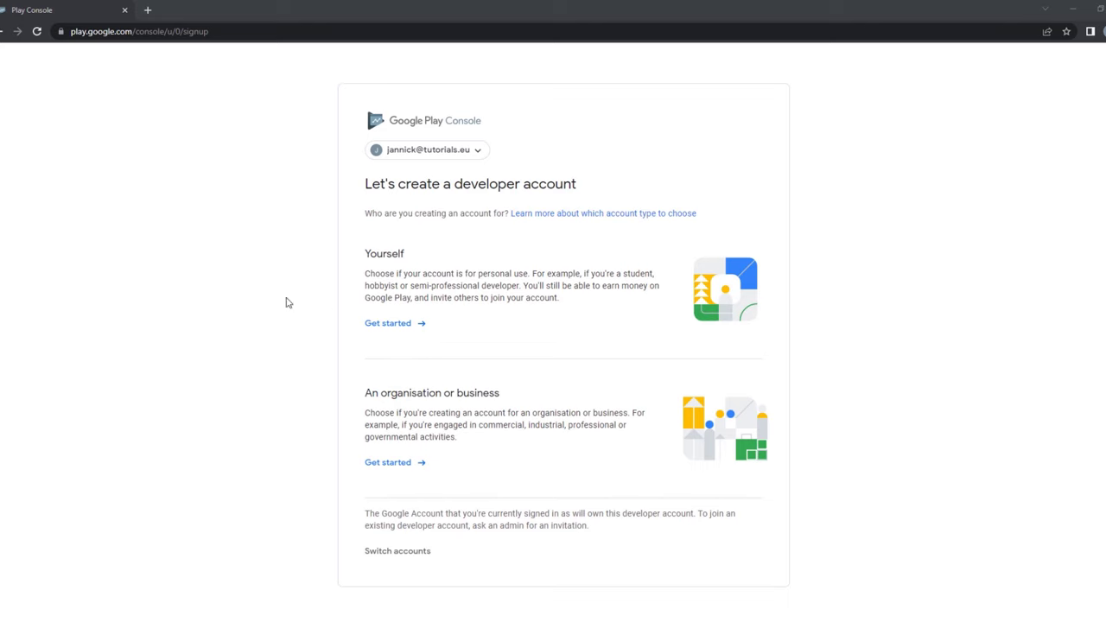
Open the personal 'Get started' signup form and look over its 'Tell us about yourself' fields and fee terms.
{"action": "left_click", "coordinate": [396, 326]}
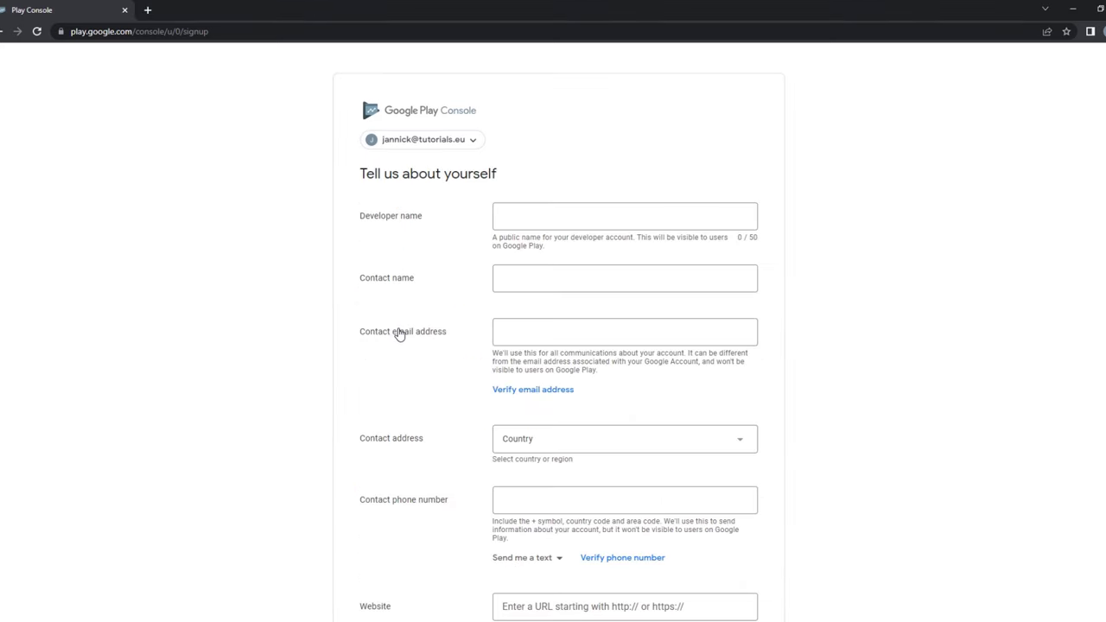
{"action": "scroll", "coordinate": [521, 190], "scroll_direction": "down", "scroll_amount": 2}
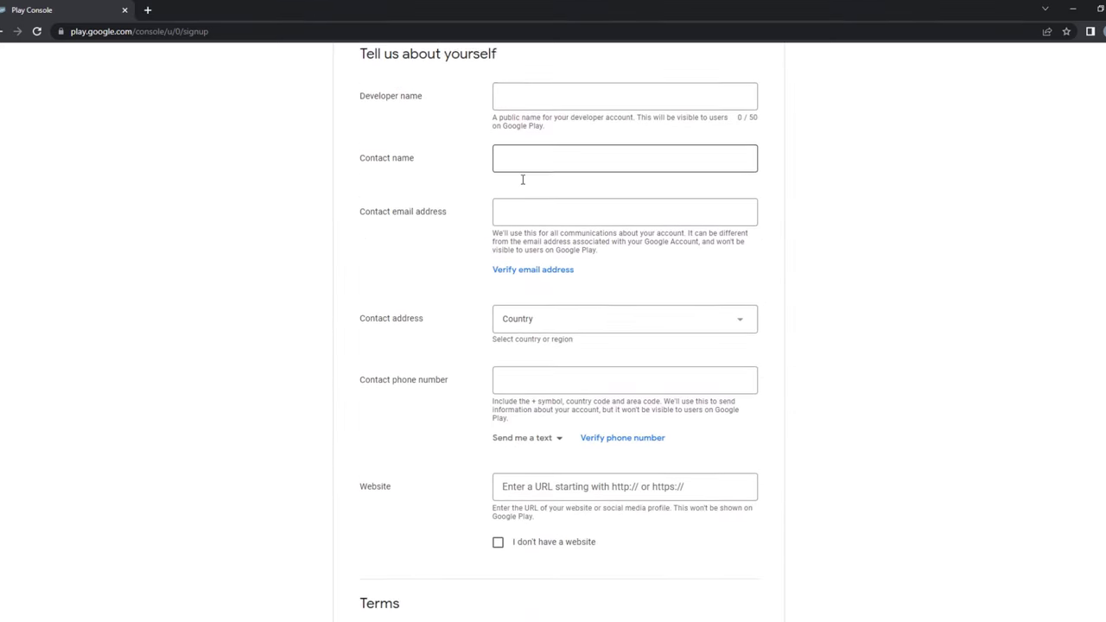
{"action": "scroll", "coordinate": [522, 179], "scroll_direction": "down", "scroll_amount": 3}
{"action": "scroll", "coordinate": [574, 290], "scroll_direction": "up", "scroll_amount": 3}
{"action": "scroll", "coordinate": [636, 309], "scroll_direction": "up", "scroll_amount": 2}
{"action": "scroll", "coordinate": [634, 314], "scroll_direction": "down", "scroll_amount": 1}
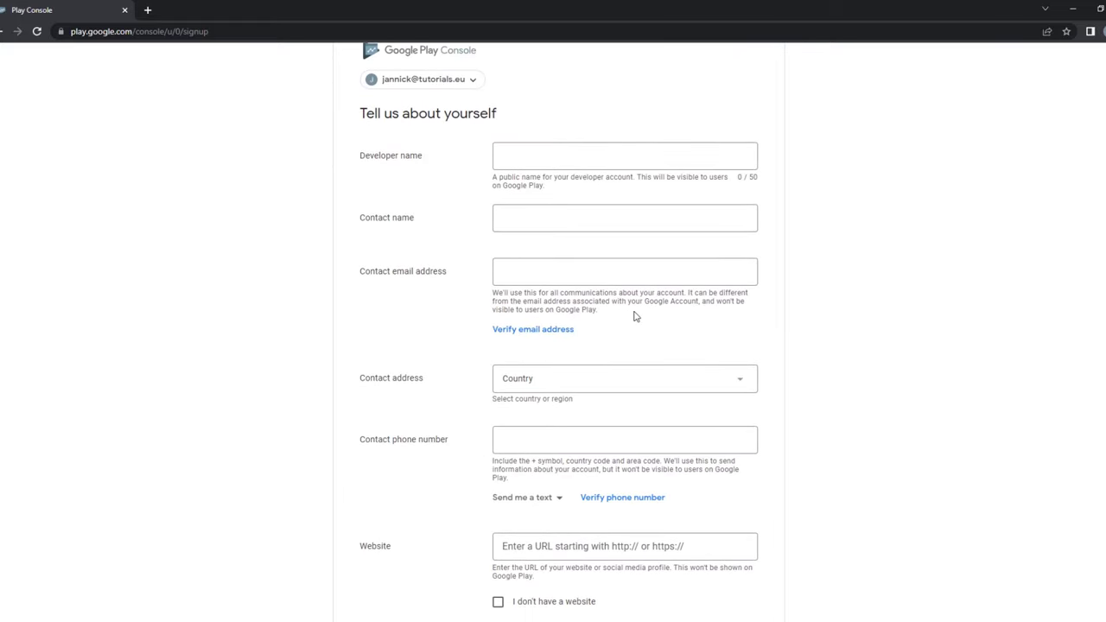
{"action": "scroll", "coordinate": [634, 316], "scroll_direction": "down", "scroll_amount": 6}
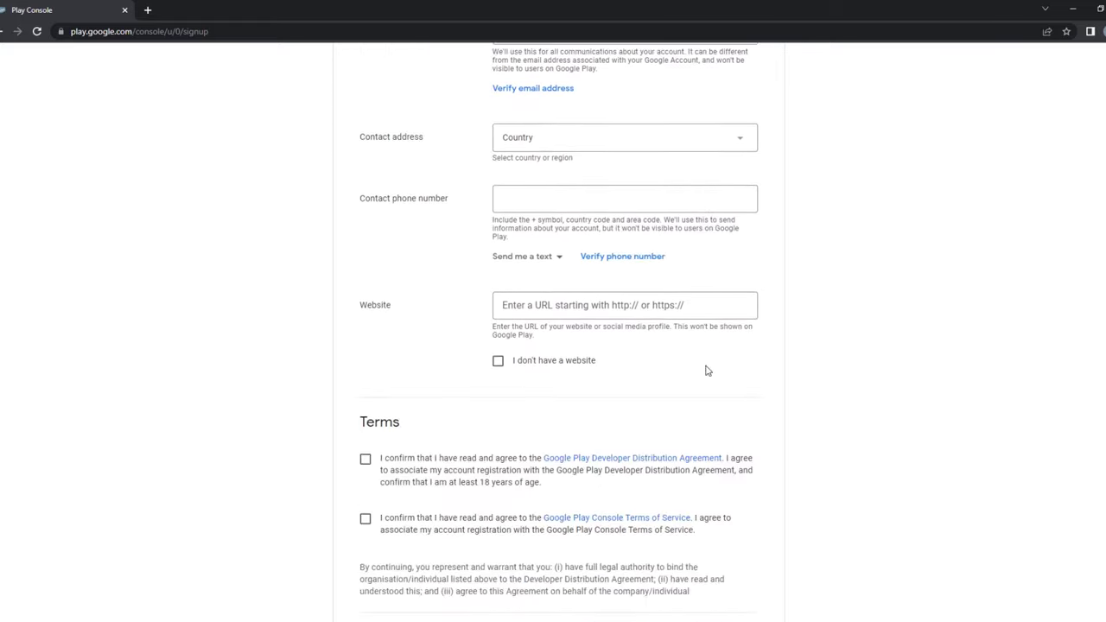
{"action": "scroll", "coordinate": [538, 283], "scroll_direction": "down", "scroll_amount": 1}
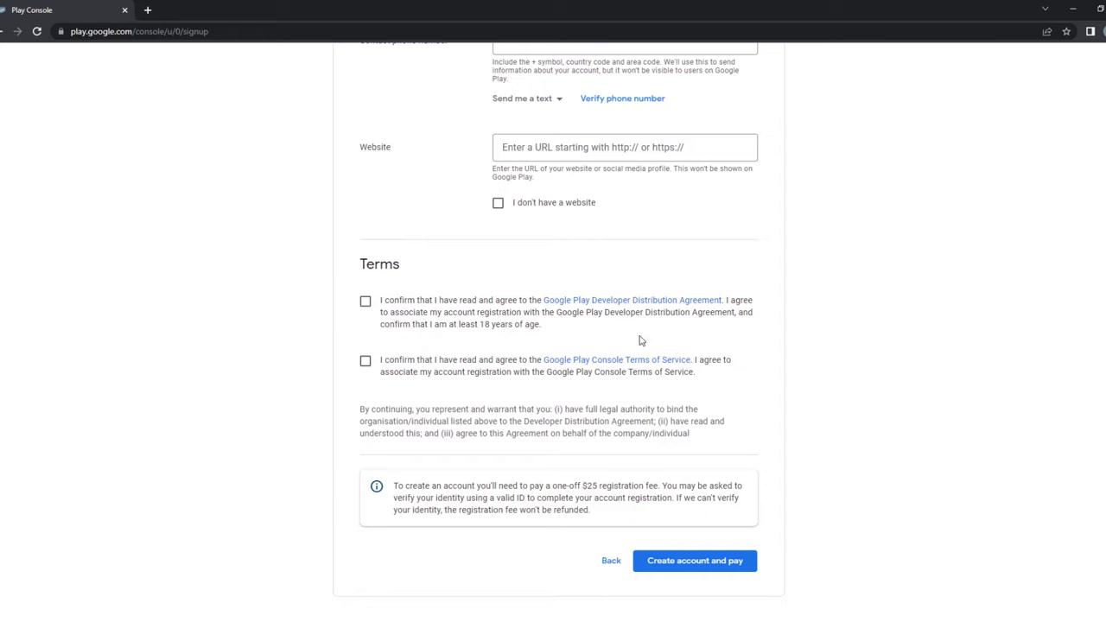
{"action": "scroll", "coordinate": [595, 325], "scroll_direction": "up", "scroll_amount": 5}
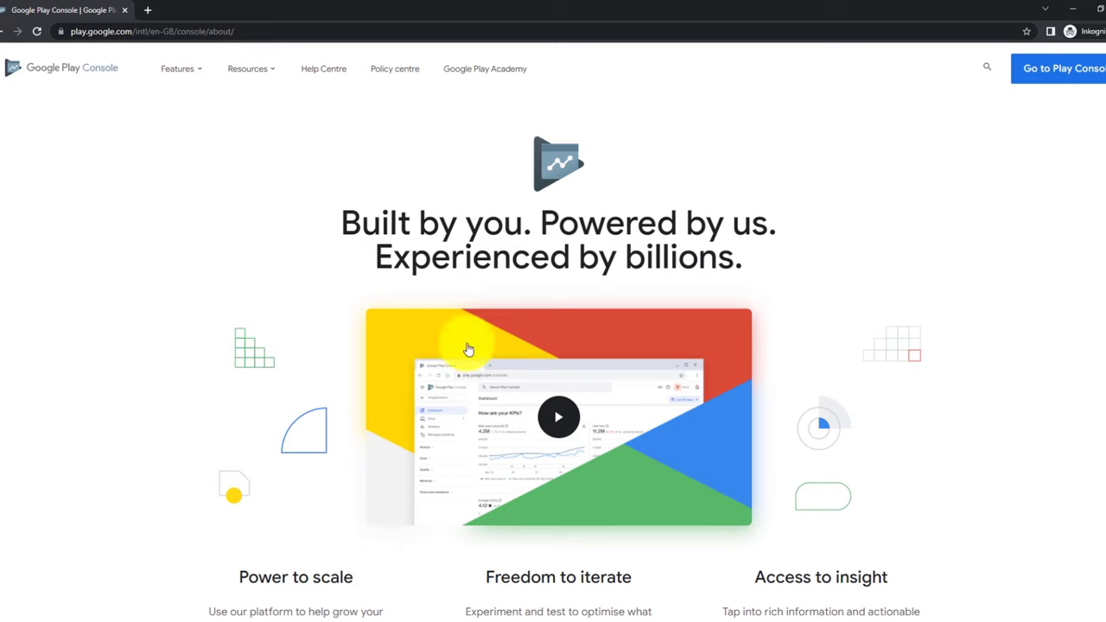
Go from the Play Console landing page into the developer account's All apps list.
{"action": "left_click", "coordinate": [1055, 68]}
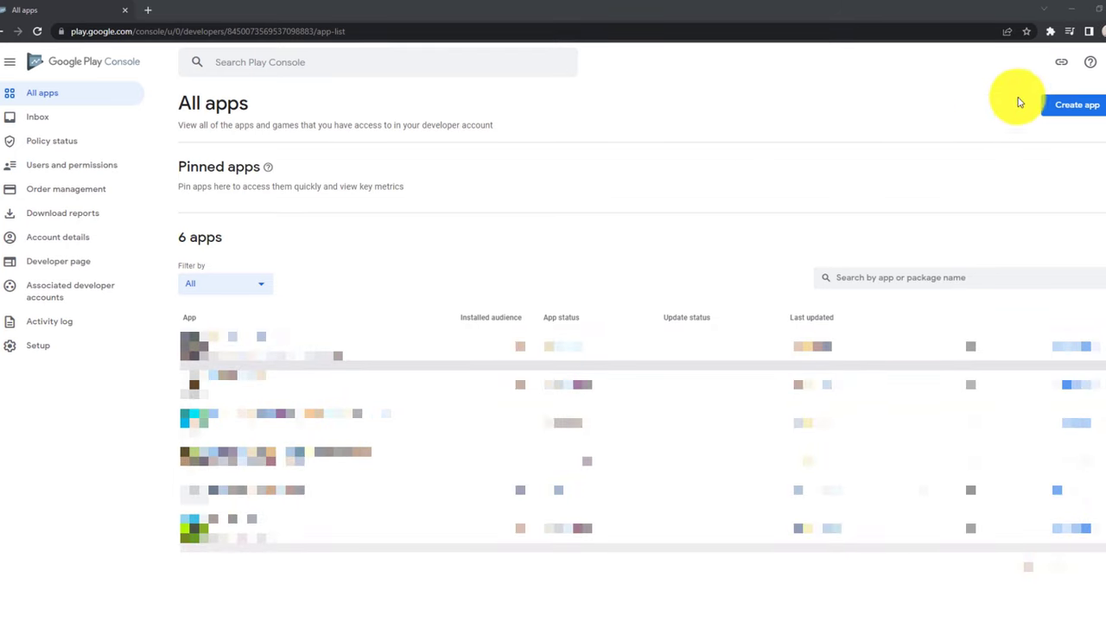
Create 'TutorialsEU app' as a free App, accepting the Developer Programme Policies and US export laws.
{"action": "left_click", "coordinate": [1058, 114]}
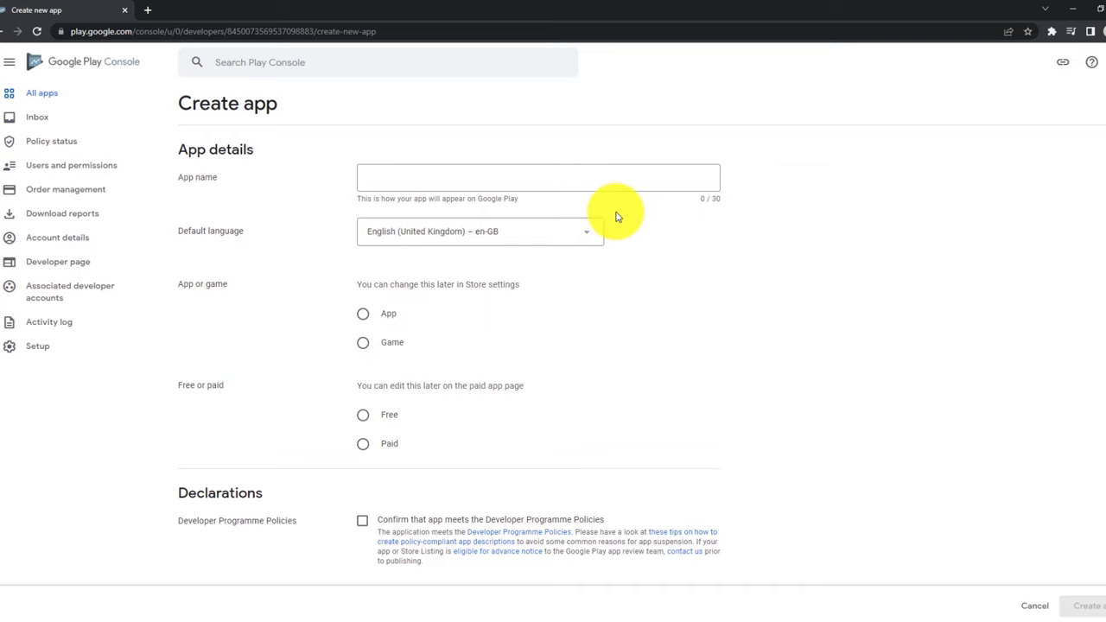
{"action": "left_click", "coordinate": [452, 174]}
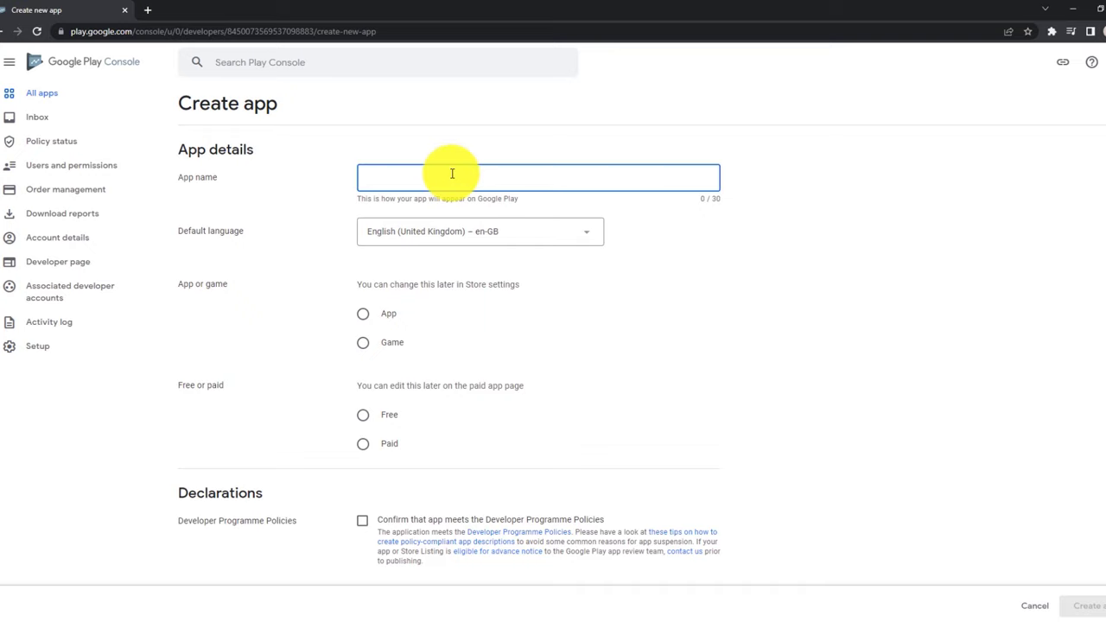
{"action": "type", "text": "TutorialsEU "}
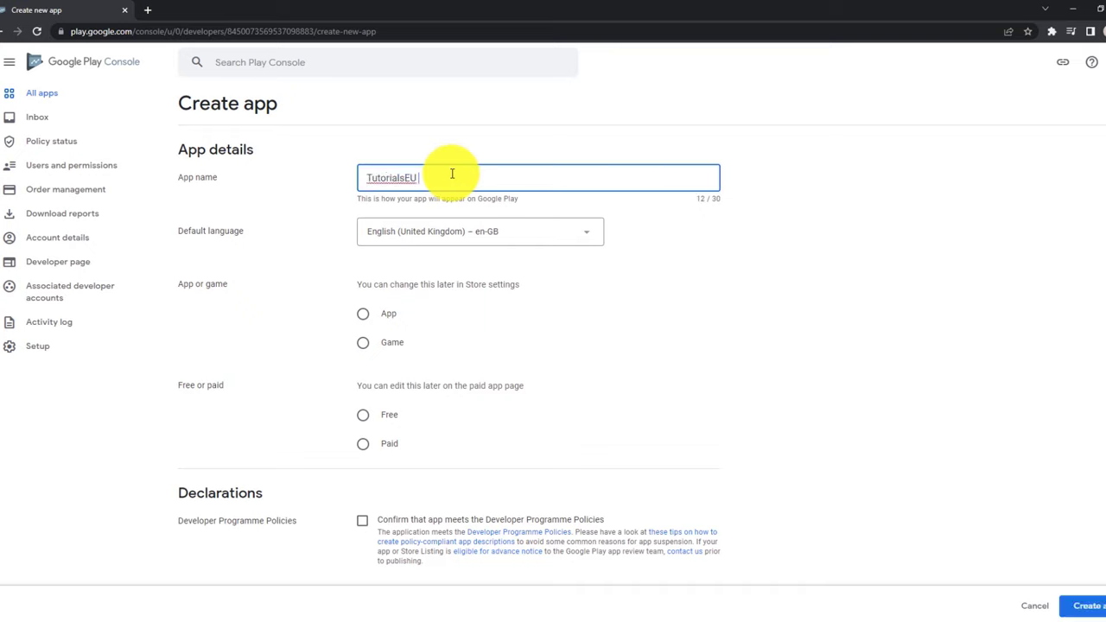
{"action": "type", "text": "app"}
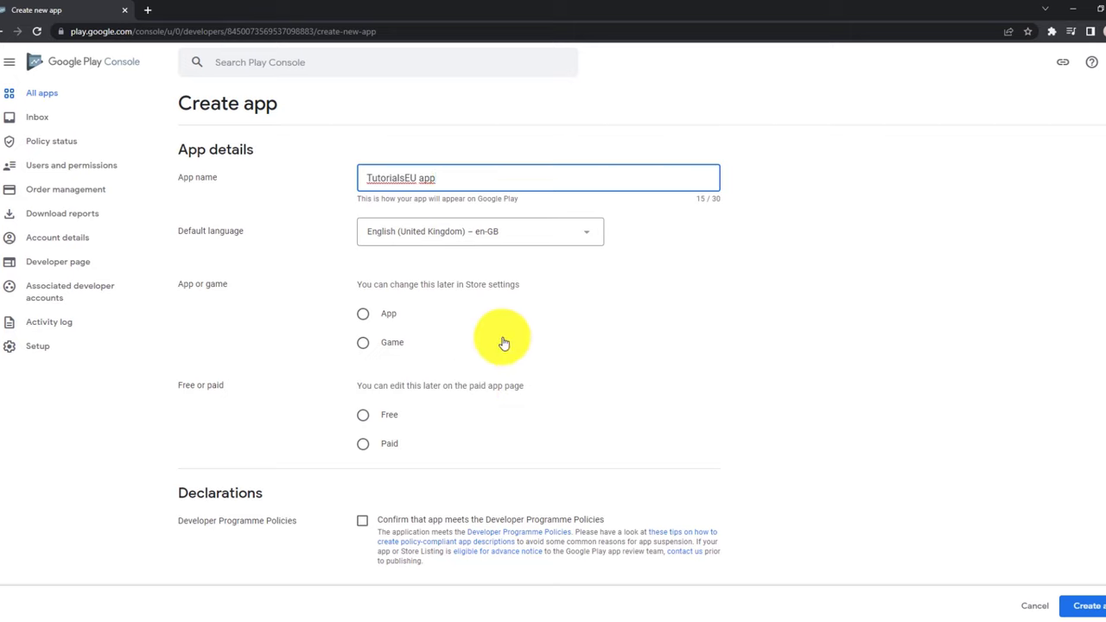
{"action": "left_click", "coordinate": [217, 355]}
{"action": "scroll", "coordinate": [225, 350], "scroll_direction": "down", "scroll_amount": 1}
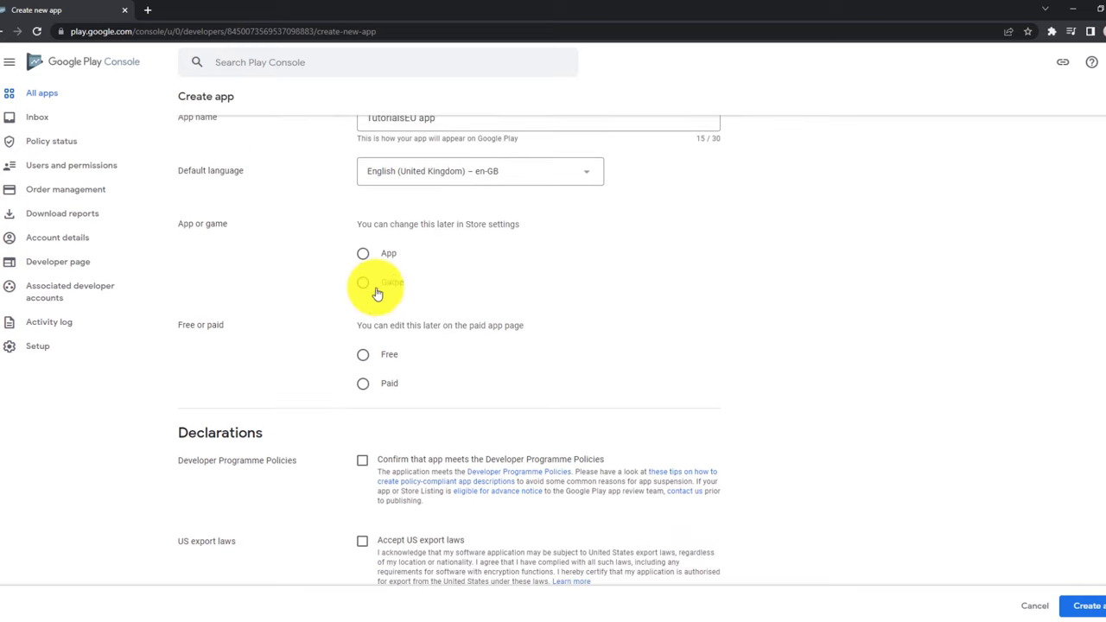
{"action": "left_click", "coordinate": [364, 253]}
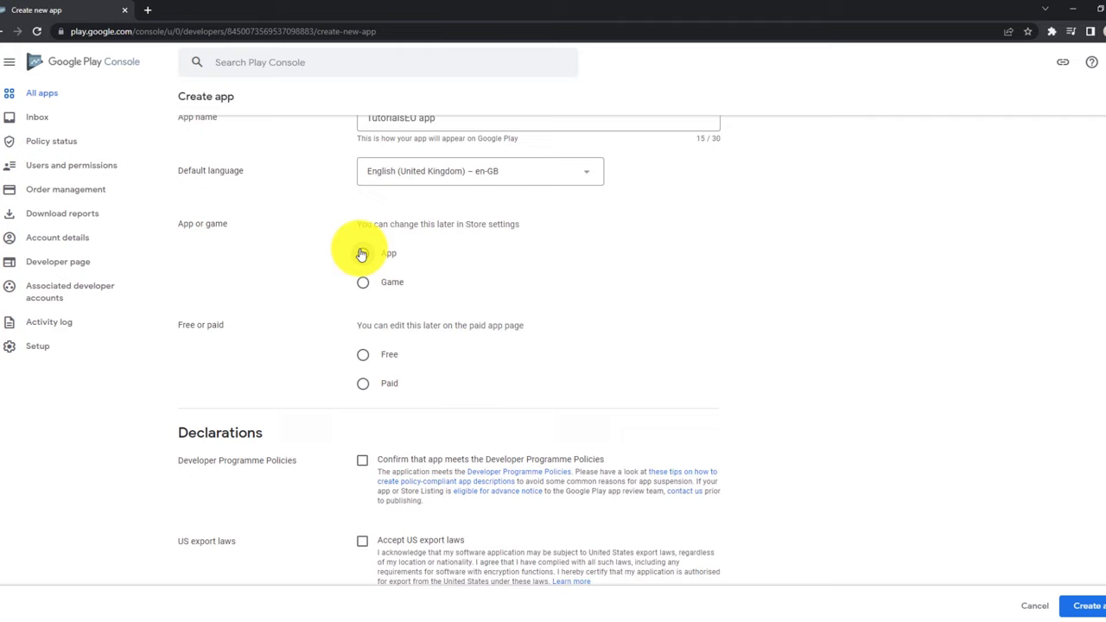
{"action": "left_click", "coordinate": [364, 354]}
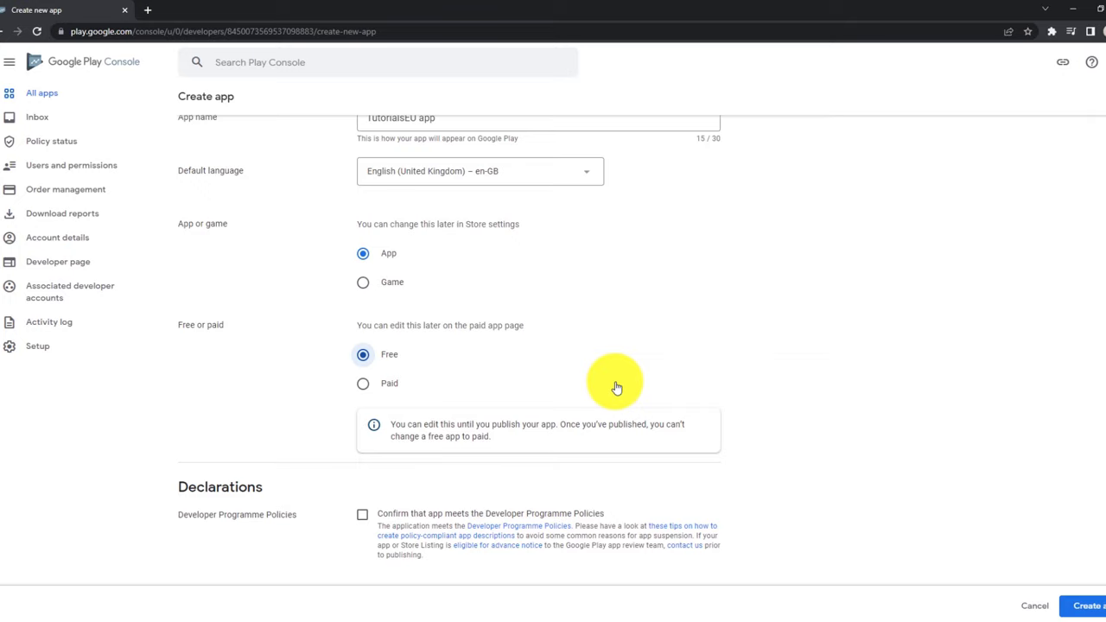
{"action": "scroll", "coordinate": [778, 388], "scroll_direction": "down", "scroll_amount": 3}
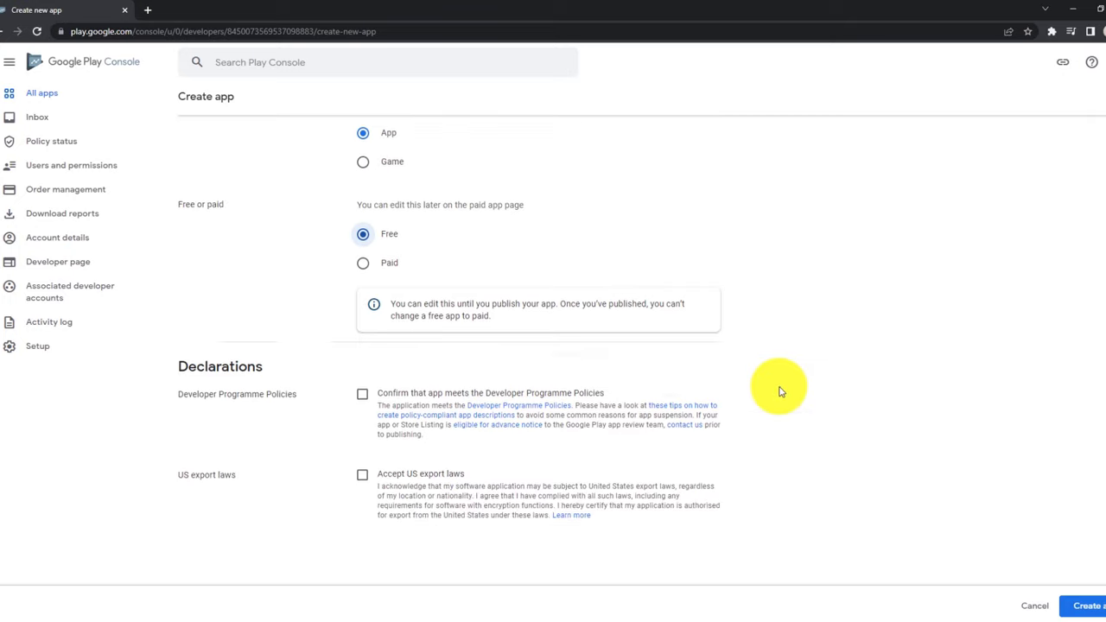
{"action": "left_click", "coordinate": [364, 391]}
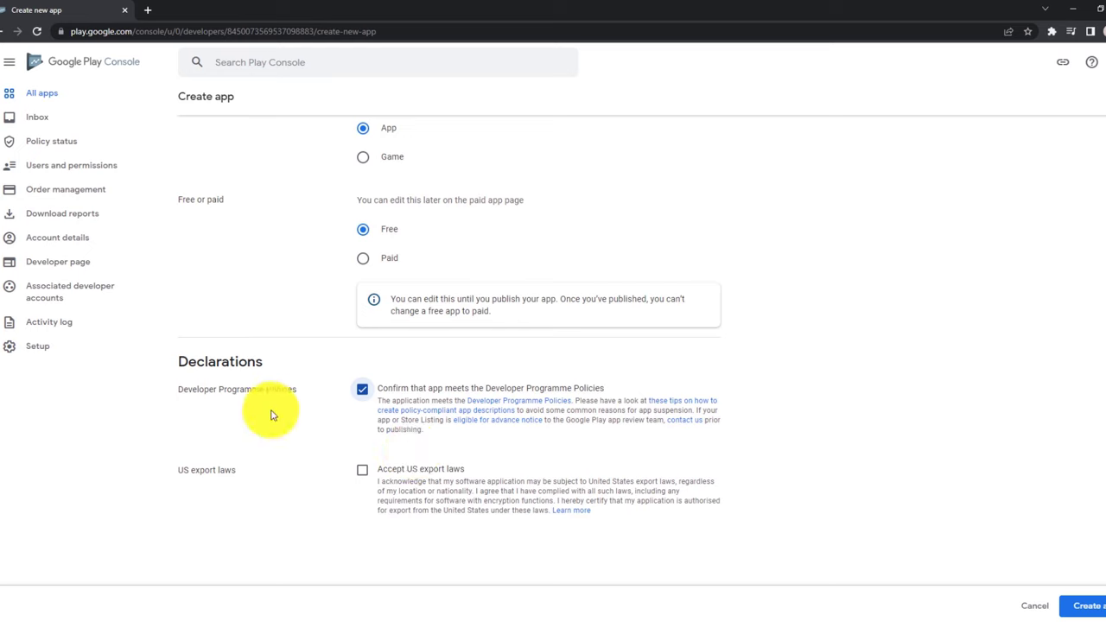
{"action": "left_click", "coordinate": [362, 469]}
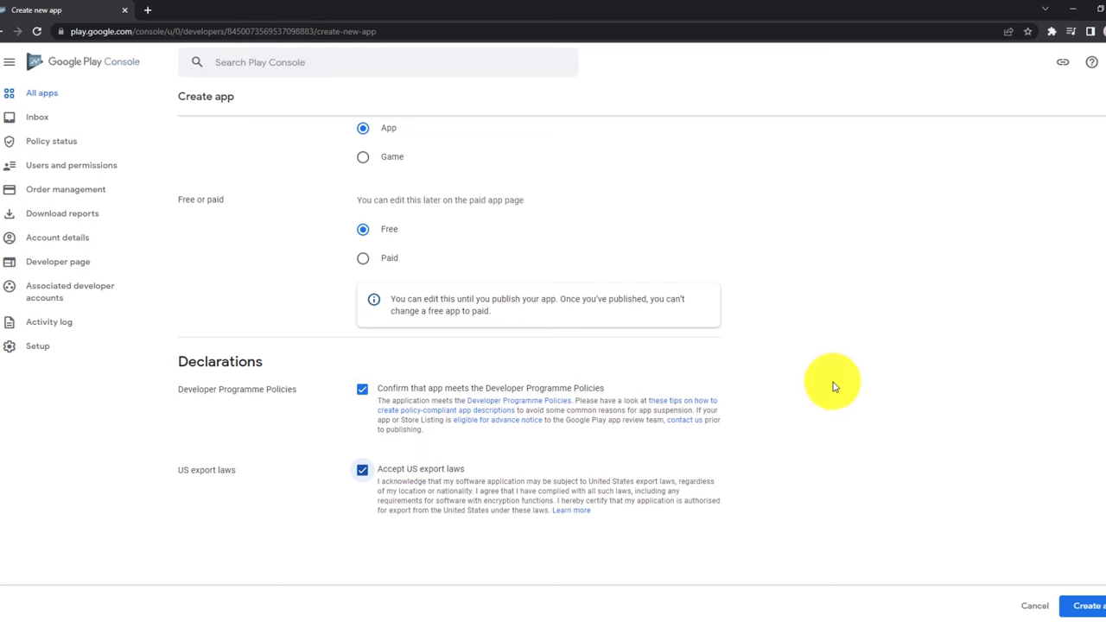
{"action": "left_click", "coordinate": [1084, 605]}
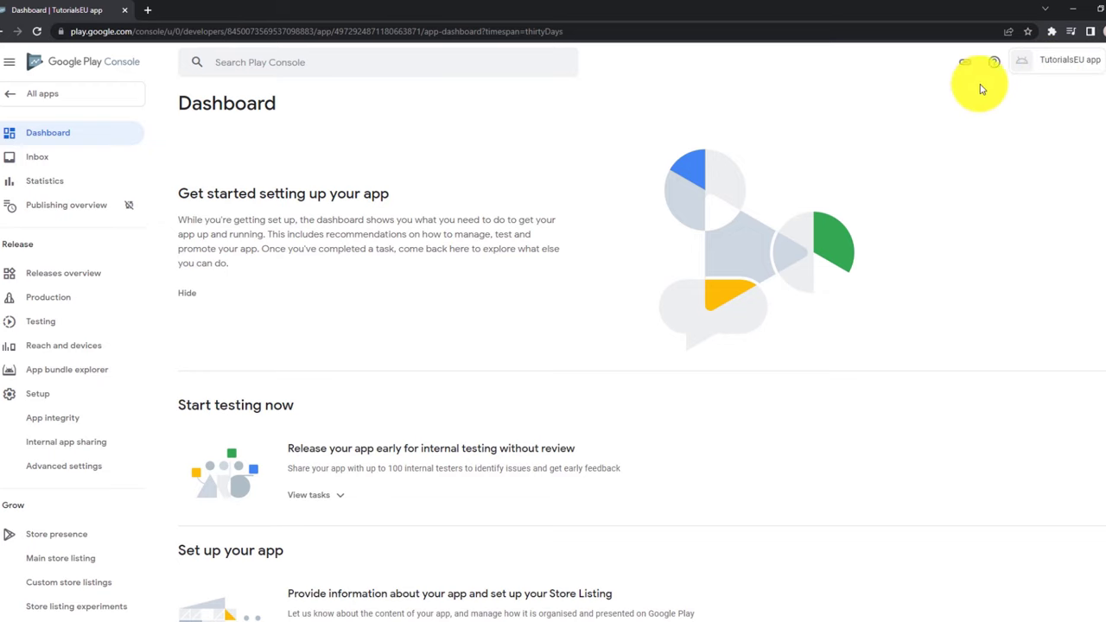
Expand the 'Provide information about your app' tasks in the Dashboard's 'Set up your app' section.
{"action": "scroll", "coordinate": [575, 250], "scroll_direction": "down", "scroll_amount": 2}
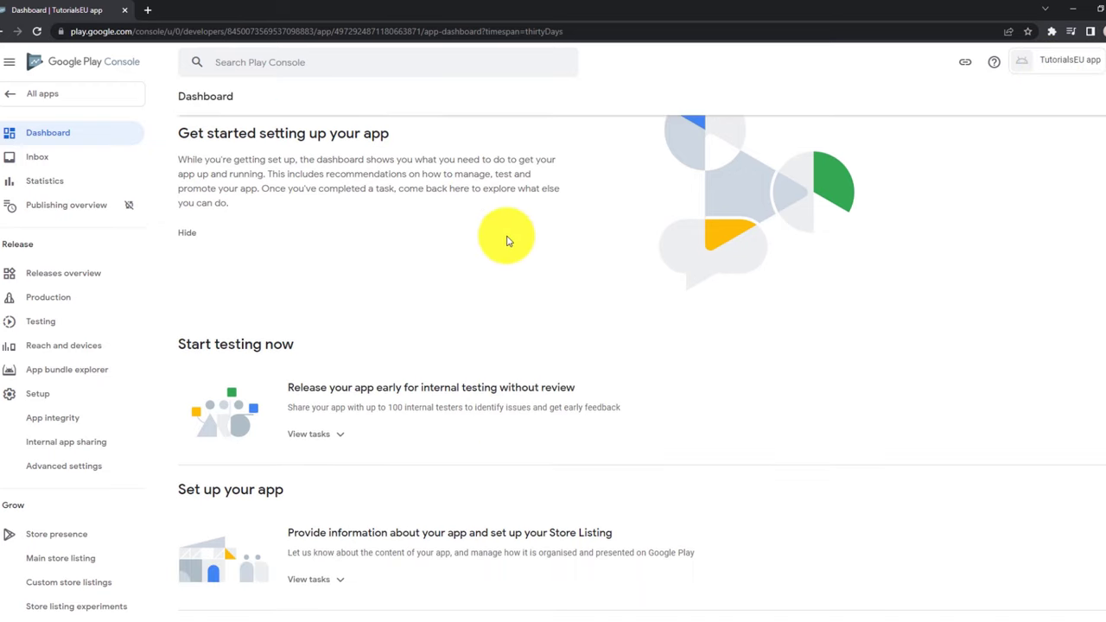
{"action": "scroll", "coordinate": [222, 284], "scroll_direction": "down", "scroll_amount": 2}
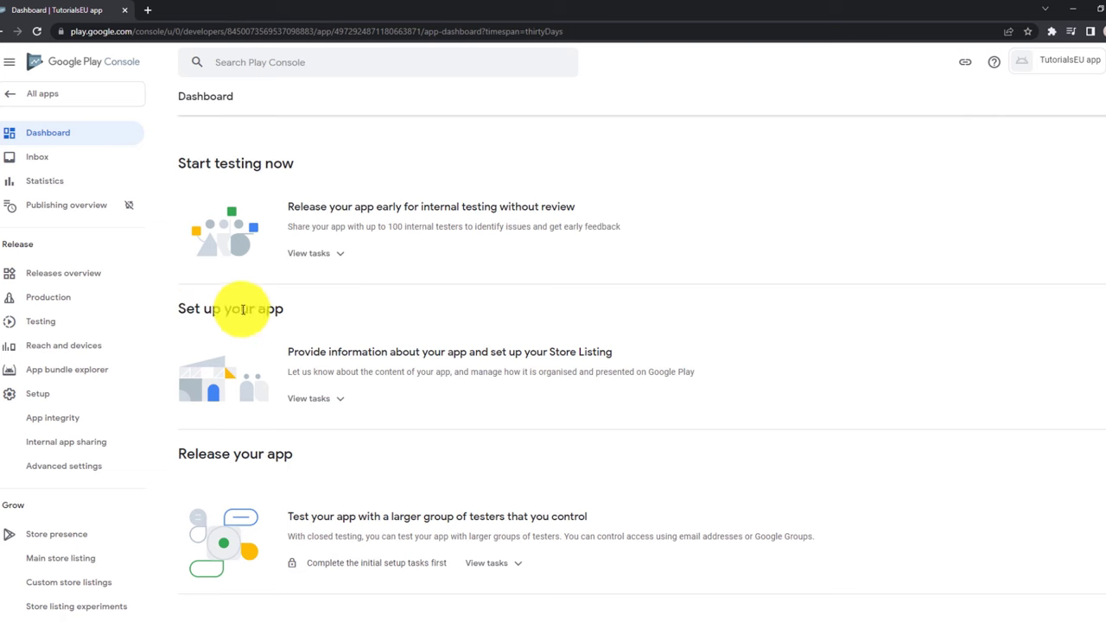
{"action": "scroll", "coordinate": [259, 304], "scroll_direction": "down", "scroll_amount": 1}
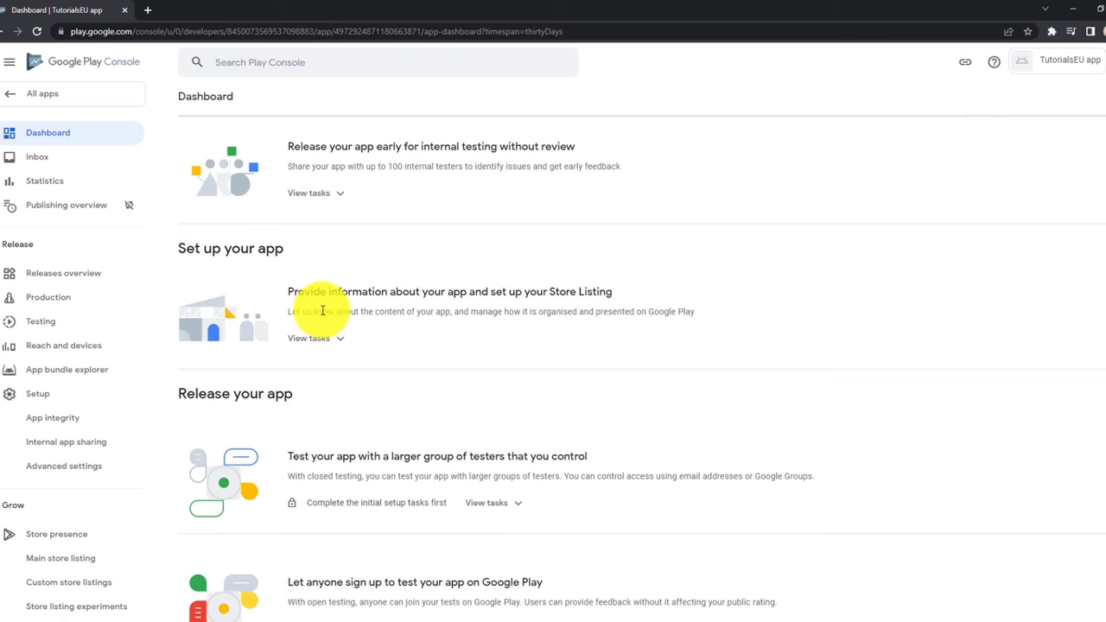
{"action": "left_click", "coordinate": [330, 341]}
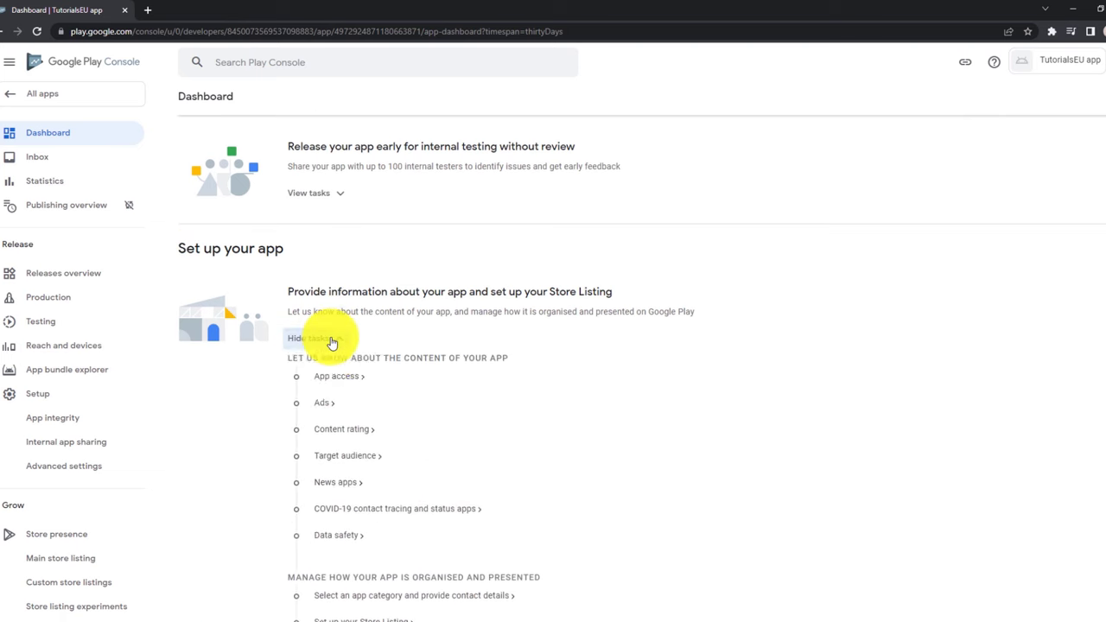
{"action": "scroll", "coordinate": [331, 342], "scroll_direction": "down", "scroll_amount": 2}
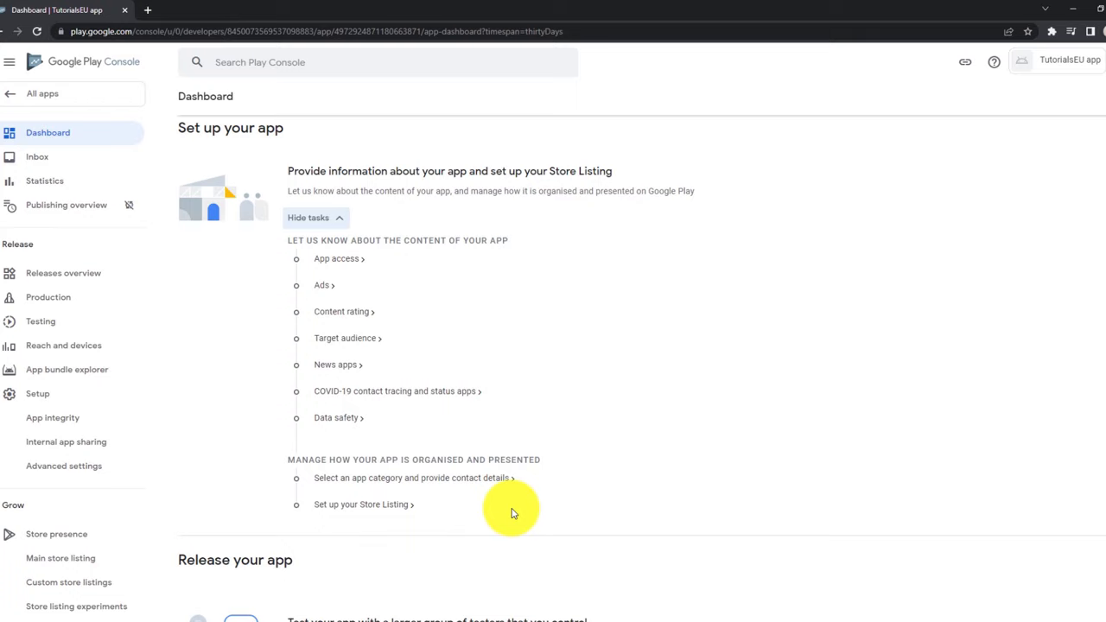
Save App access as 'All functionality is available without special access' and return to the Dashboard.
{"action": "left_click", "coordinate": [335, 262]}
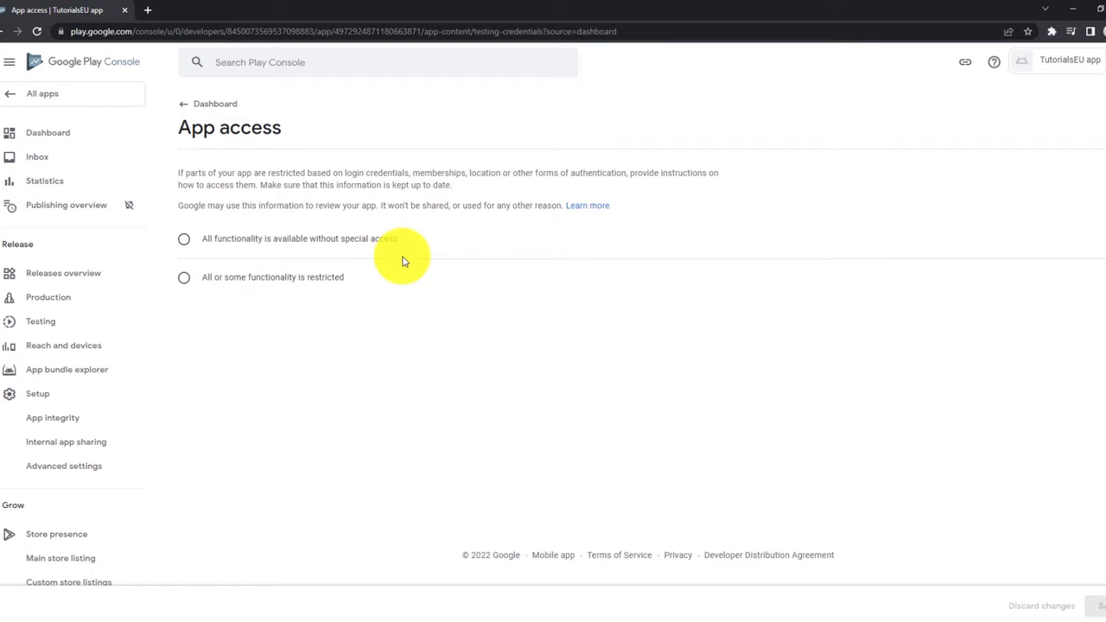
{"action": "left_click", "coordinate": [270, 241]}
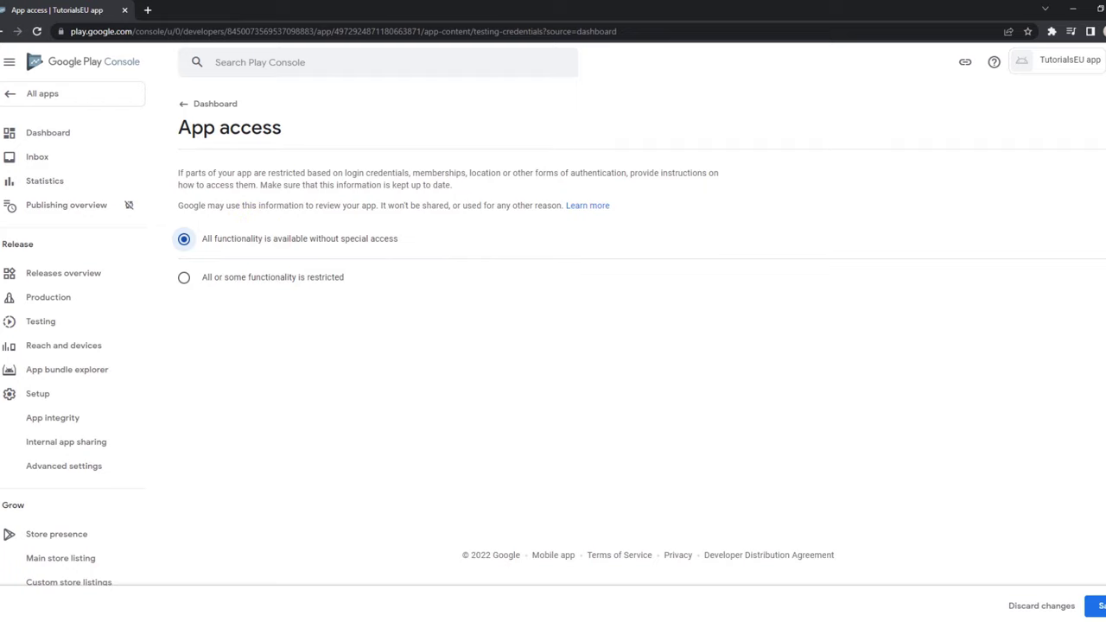
{"action": "left_click", "coordinate": [1099, 606]}
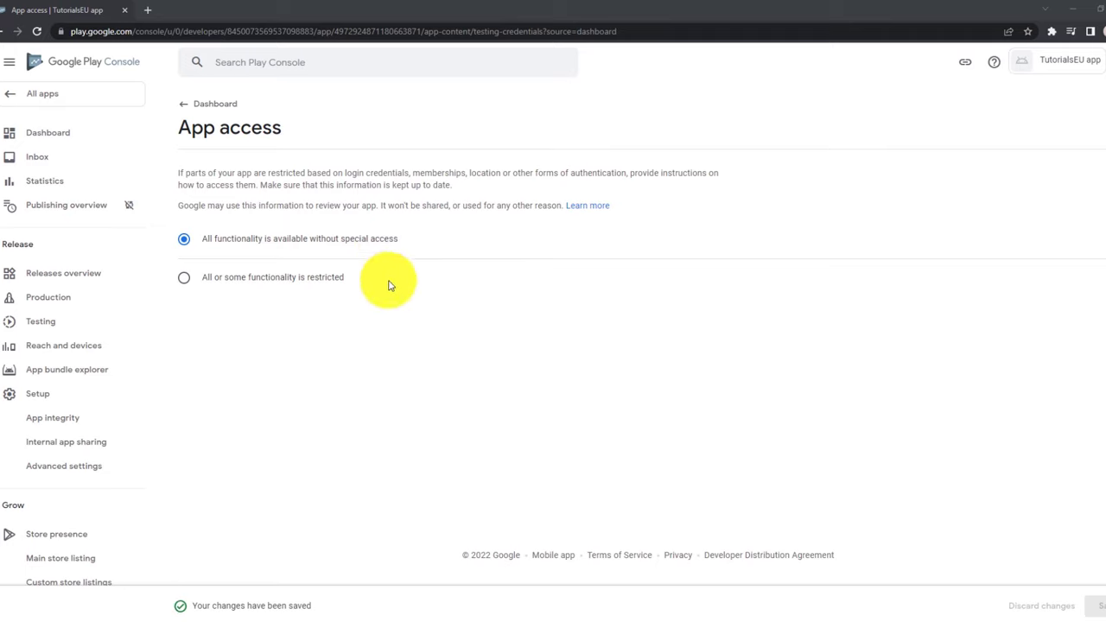
{"action": "left_click", "coordinate": [66, 144]}
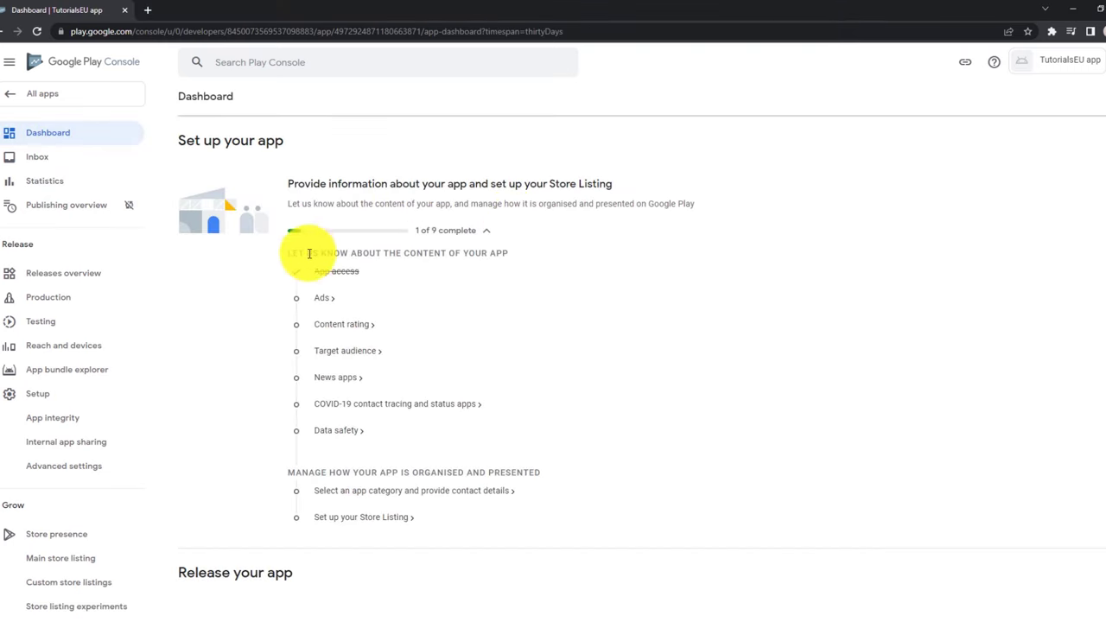
Save the Ads declaration as 'No, my app does not contain ads' and return to the Dashboard.
{"action": "left_click", "coordinate": [324, 298]}
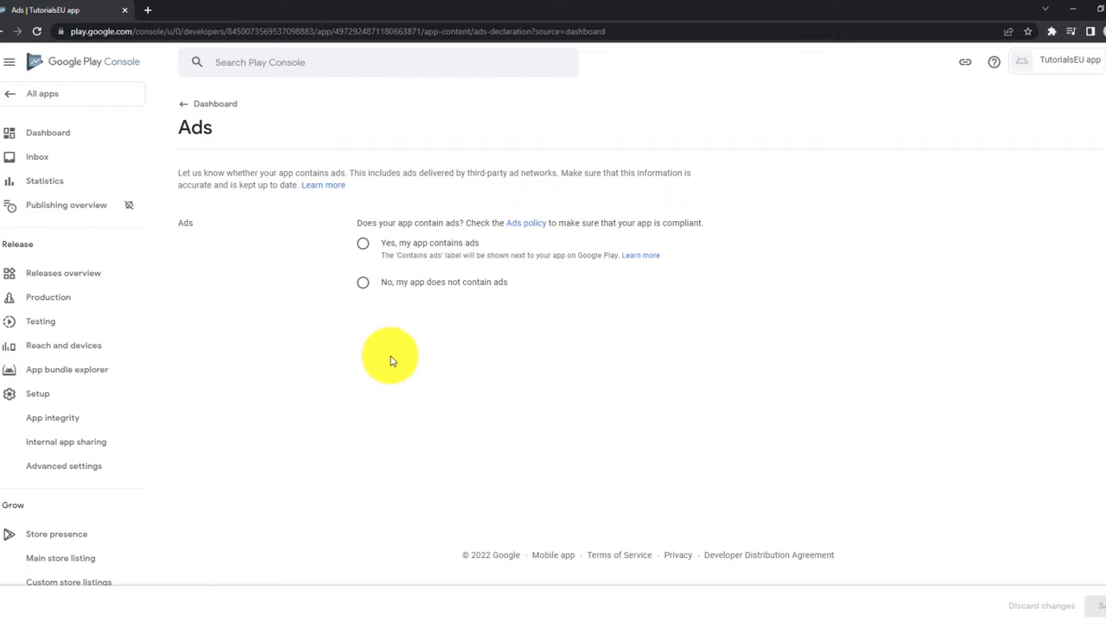
{"action": "left_click", "coordinate": [444, 285]}
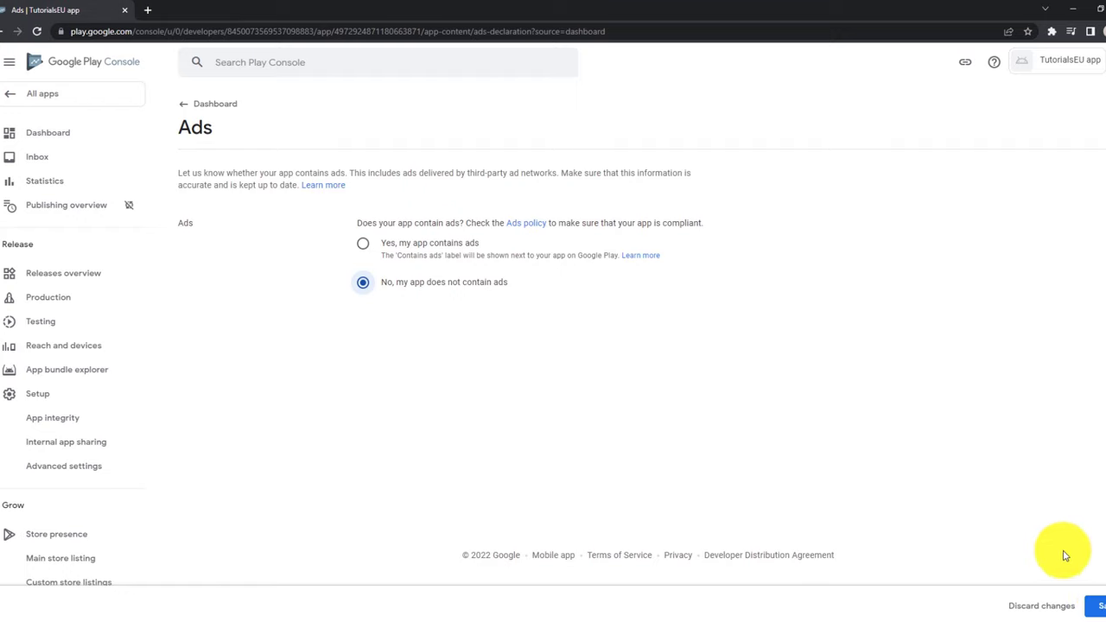
{"action": "left_click", "coordinate": [1096, 606]}
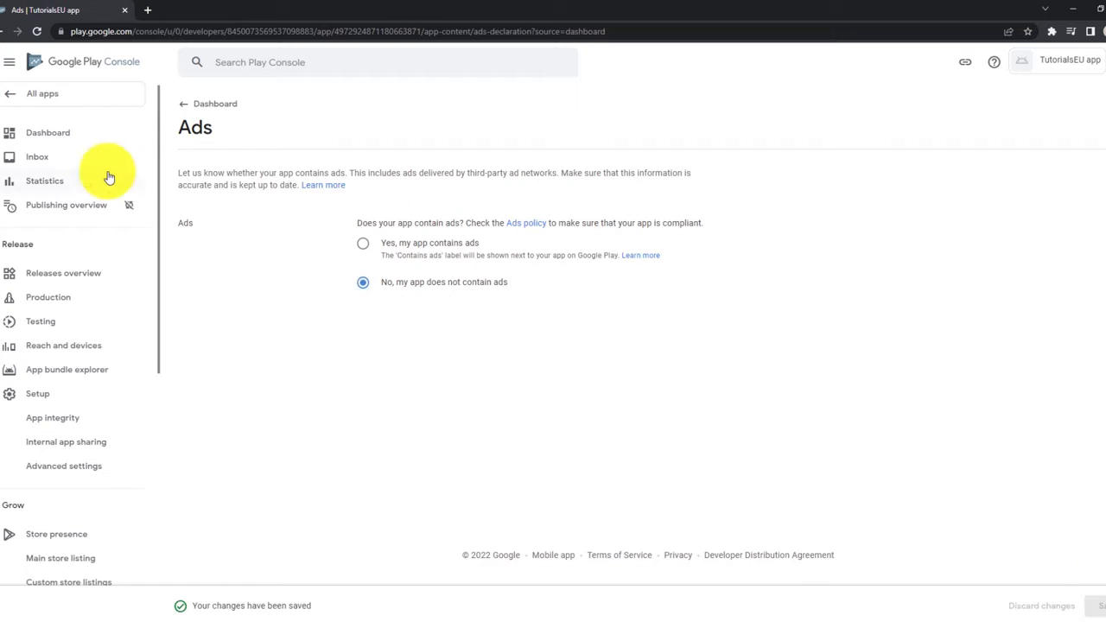
{"action": "left_click", "coordinate": [50, 138]}
{"action": "scroll", "coordinate": [436, 296], "scroll_direction": "down", "scroll_amount": 2}
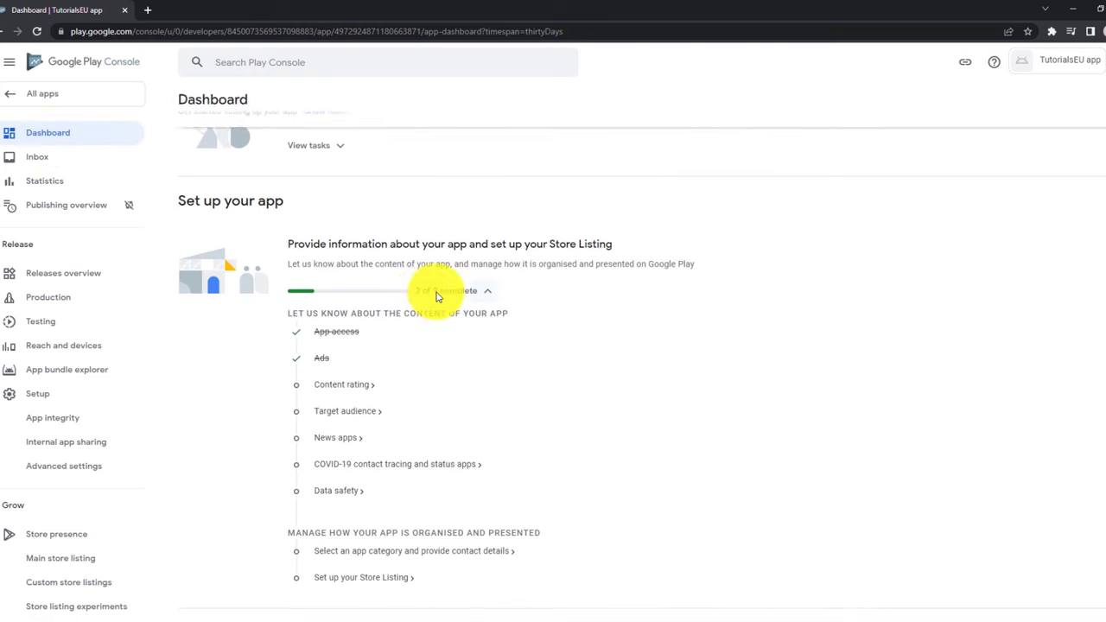
{"action": "scroll", "coordinate": [434, 302], "scroll_direction": "down", "scroll_amount": 1}
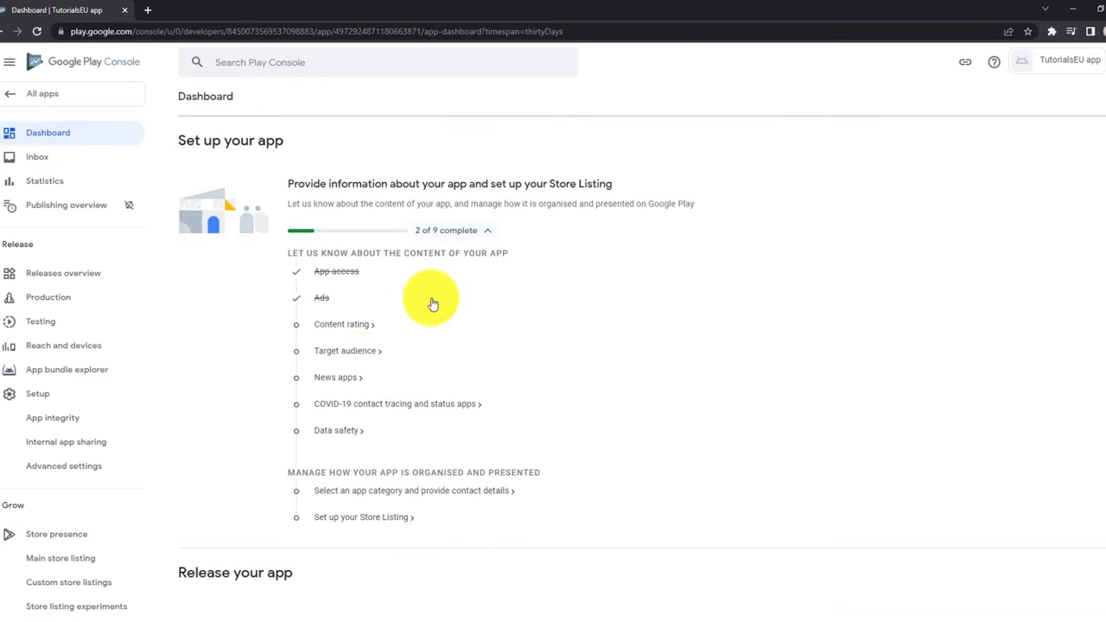
Start the content rating form by pasting the contact e-mail and choosing 'All other app types'.
{"action": "left_click", "coordinate": [366, 331]}
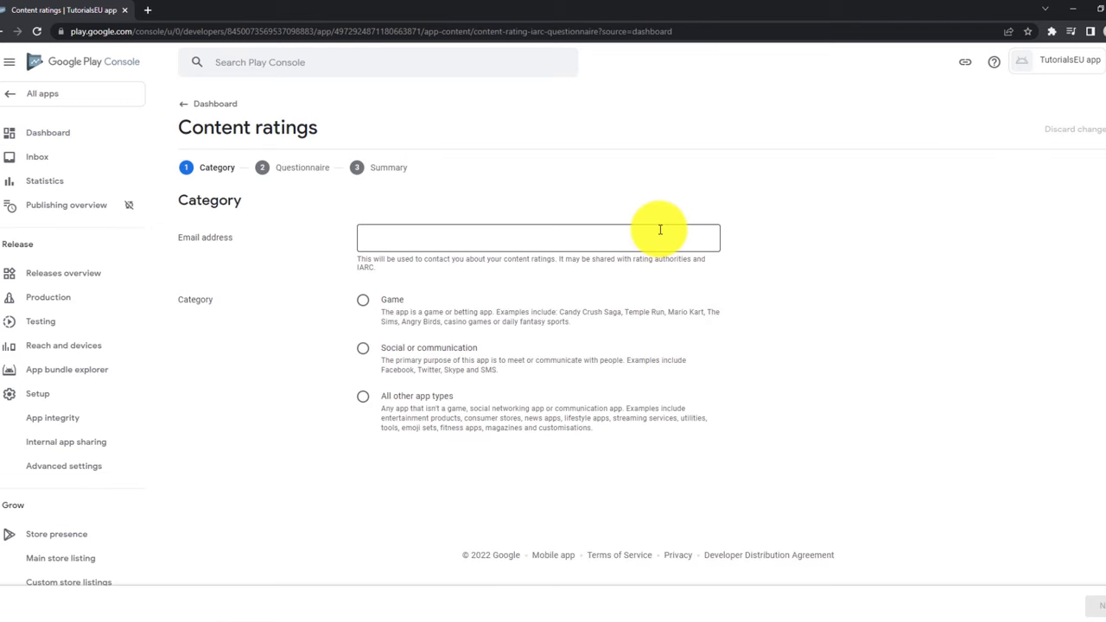
{"action": "left_click", "coordinate": [660, 229]}
{"action": "key", "text": "ctrl+v"}
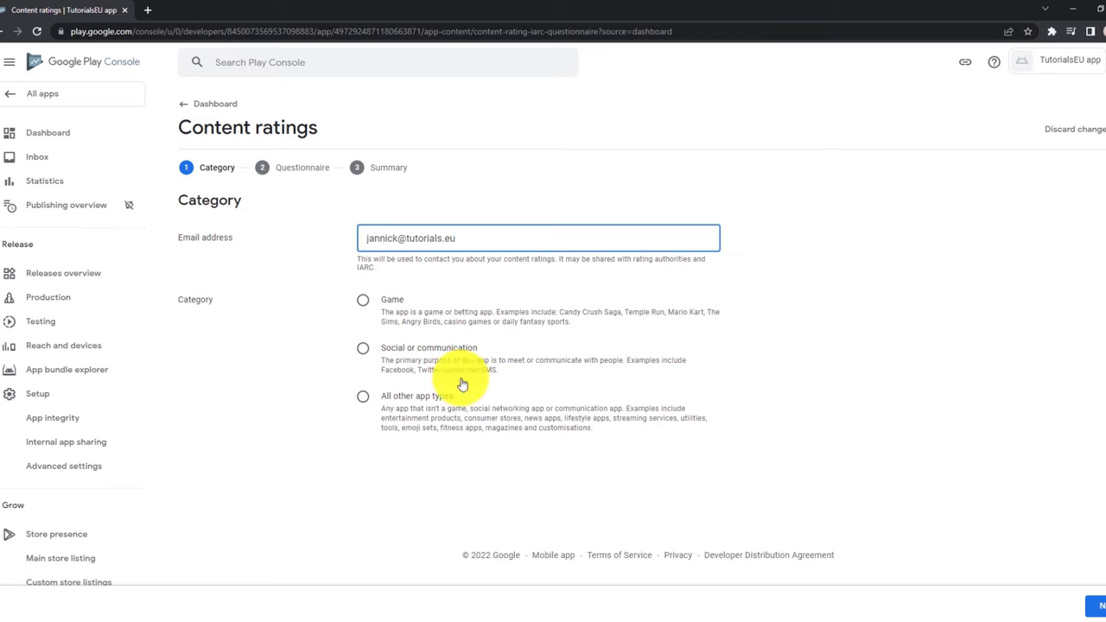
{"action": "left_click", "coordinate": [362, 398]}
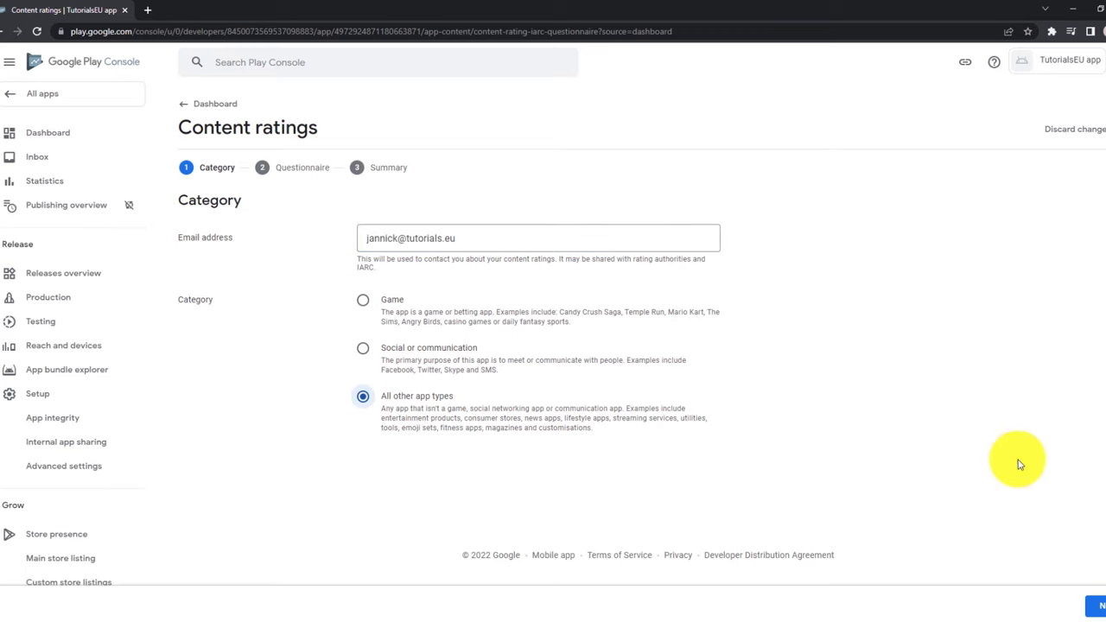
Answer No to the downloaded content, user-exchanged content and online content questions.
{"action": "left_click", "coordinate": [1097, 607]}
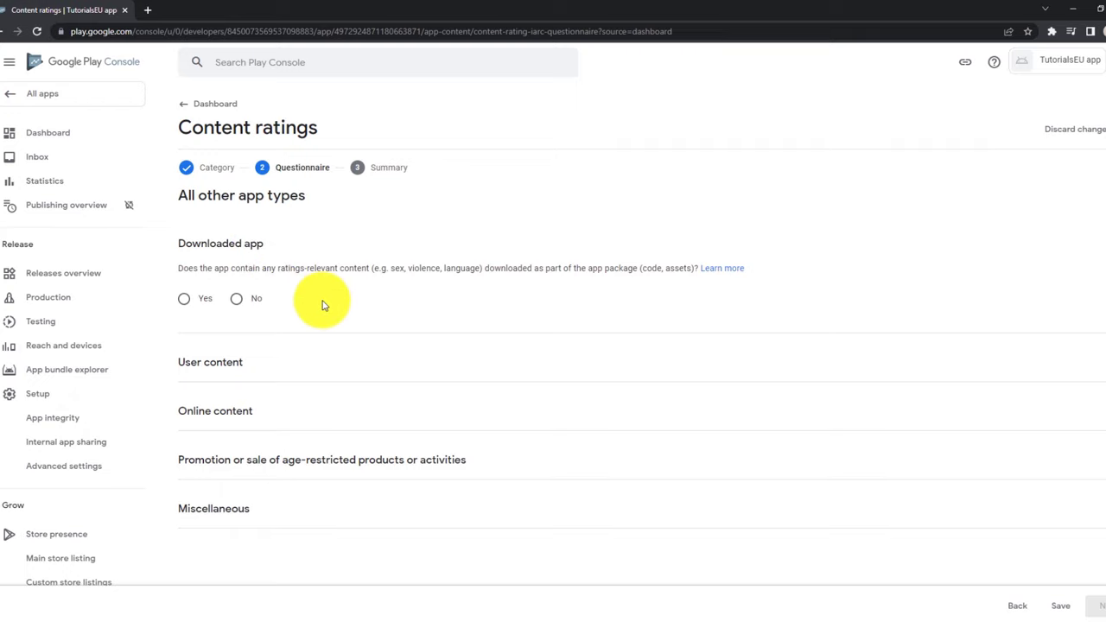
{"action": "left_click", "coordinate": [236, 300]}
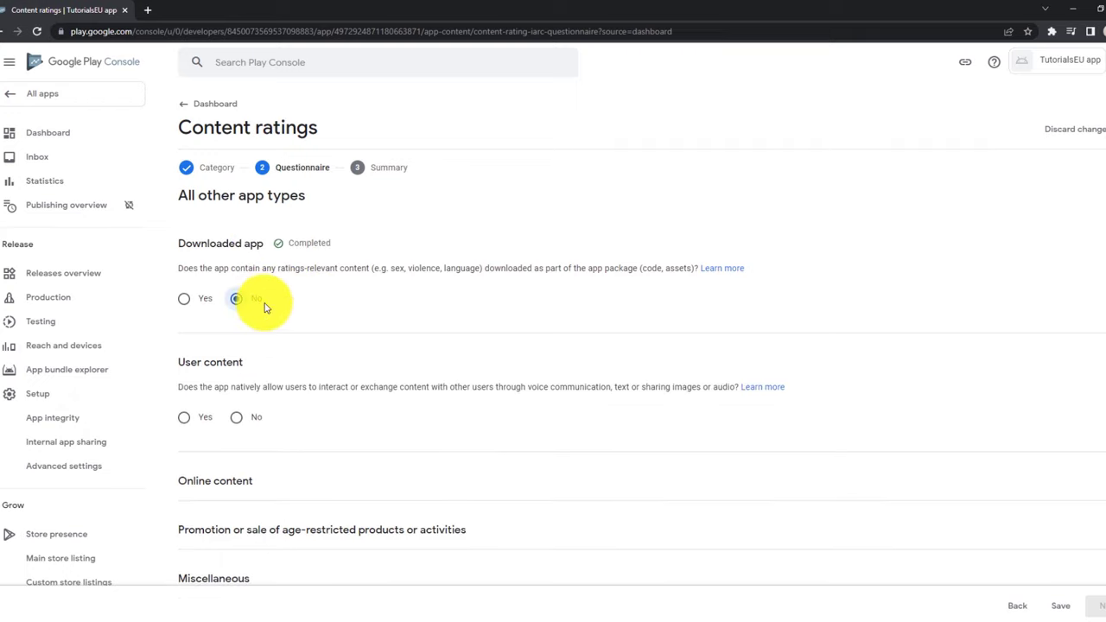
{"action": "scroll", "coordinate": [268, 277], "scroll_direction": "down", "scroll_amount": 1}
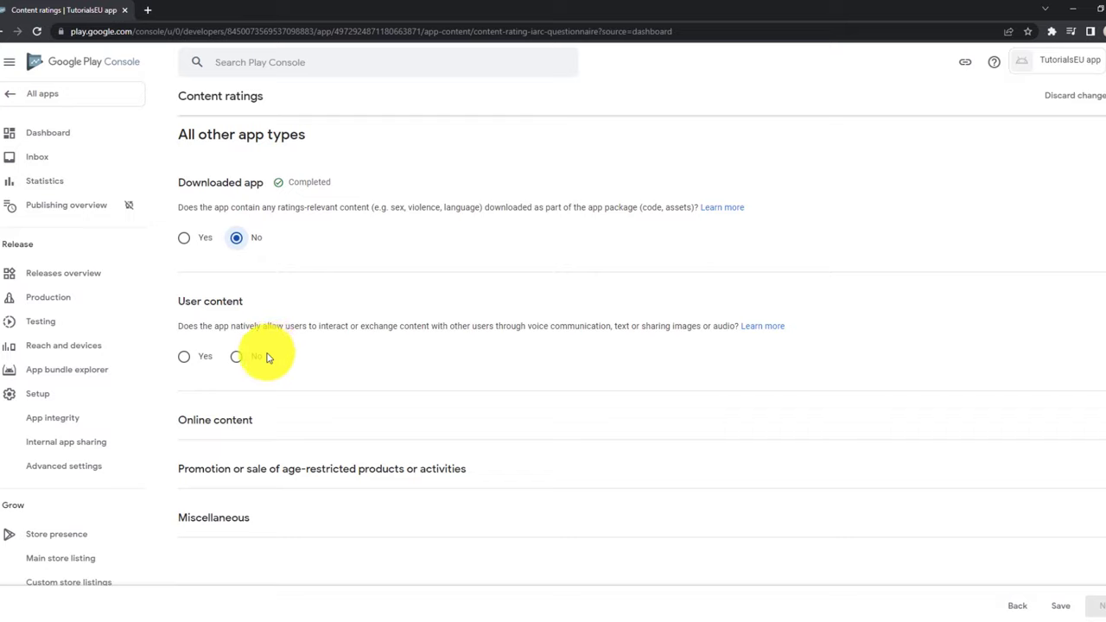
{"action": "left_click", "coordinate": [247, 361]}
{"action": "scroll", "coordinate": [311, 302], "scroll_direction": "down", "scroll_amount": 1}
{"action": "scroll", "coordinate": [298, 250], "scroll_direction": "up", "scroll_amount": 1}
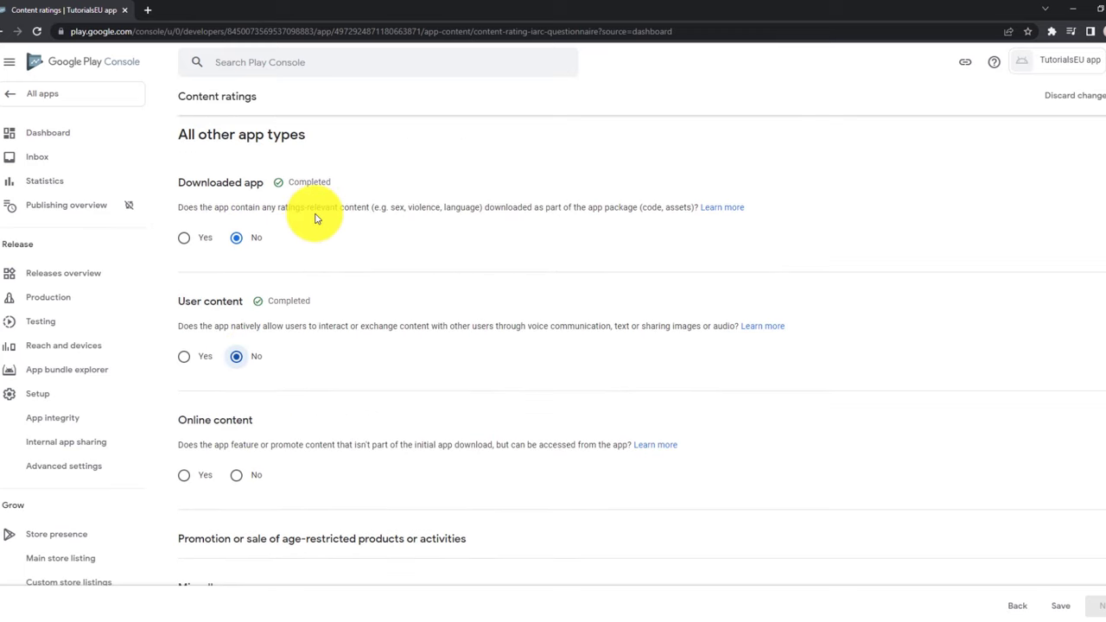
{"action": "scroll", "coordinate": [315, 218], "scroll_direction": "down", "scroll_amount": 1}
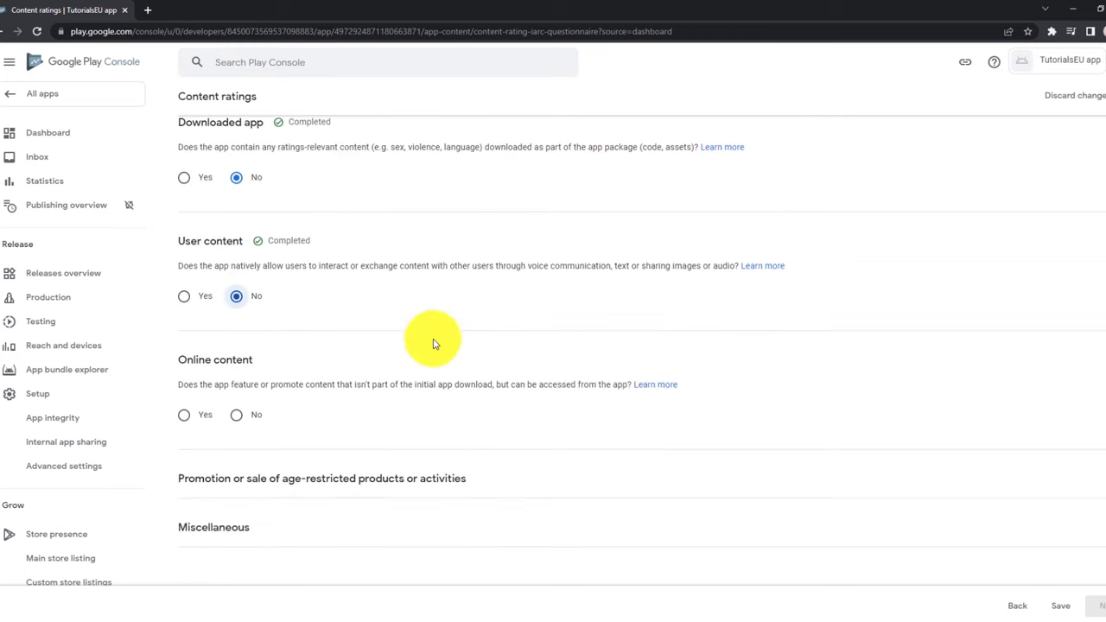
{"action": "left_click", "coordinate": [237, 412]}
{"action": "scroll", "coordinate": [382, 328], "scroll_direction": "down", "scroll_amount": 2}
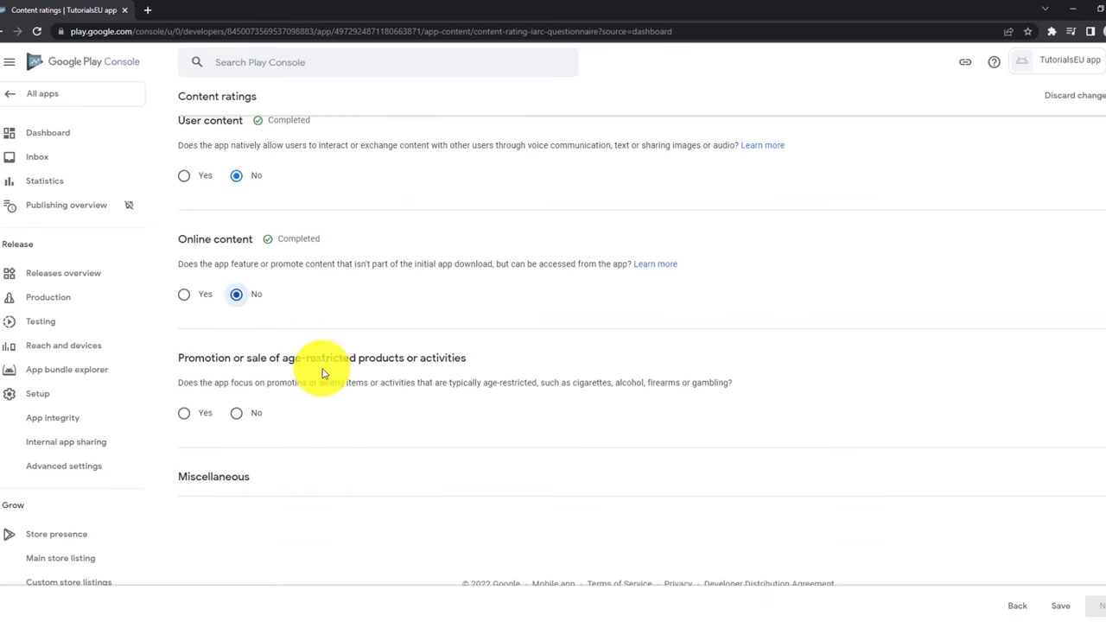
Answer No to age-restricted products, precise location sharing, digital purchases, web browser and news/educational questions.
{"action": "left_click", "coordinate": [238, 416]}
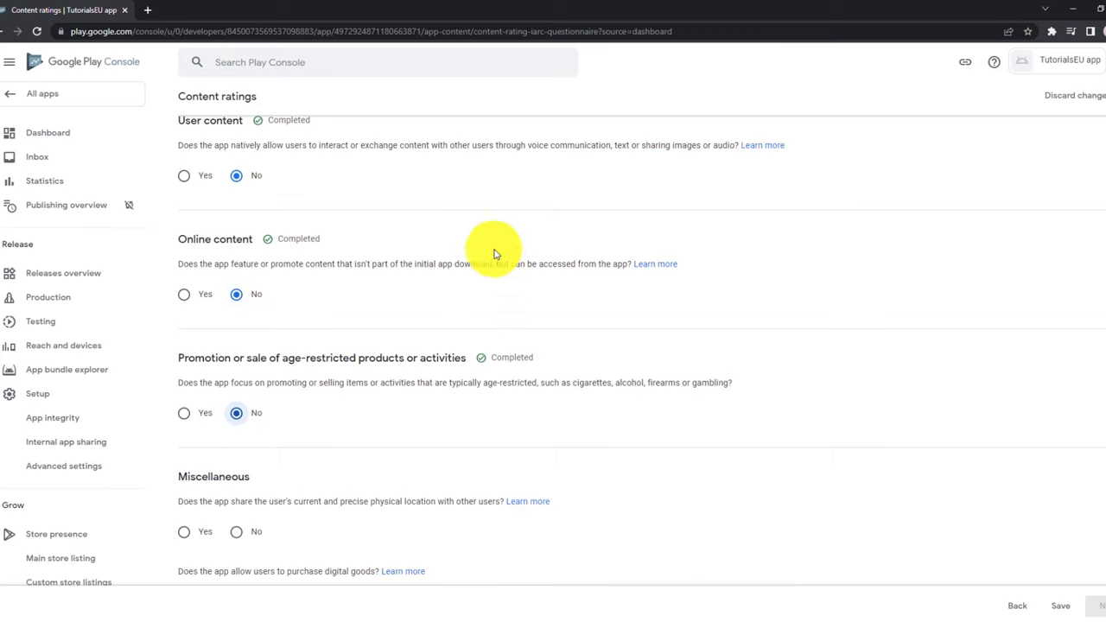
{"action": "scroll", "coordinate": [504, 288], "scroll_direction": "down", "scroll_amount": 1}
{"action": "scroll", "coordinate": [504, 287], "scroll_direction": "down", "scroll_amount": 2}
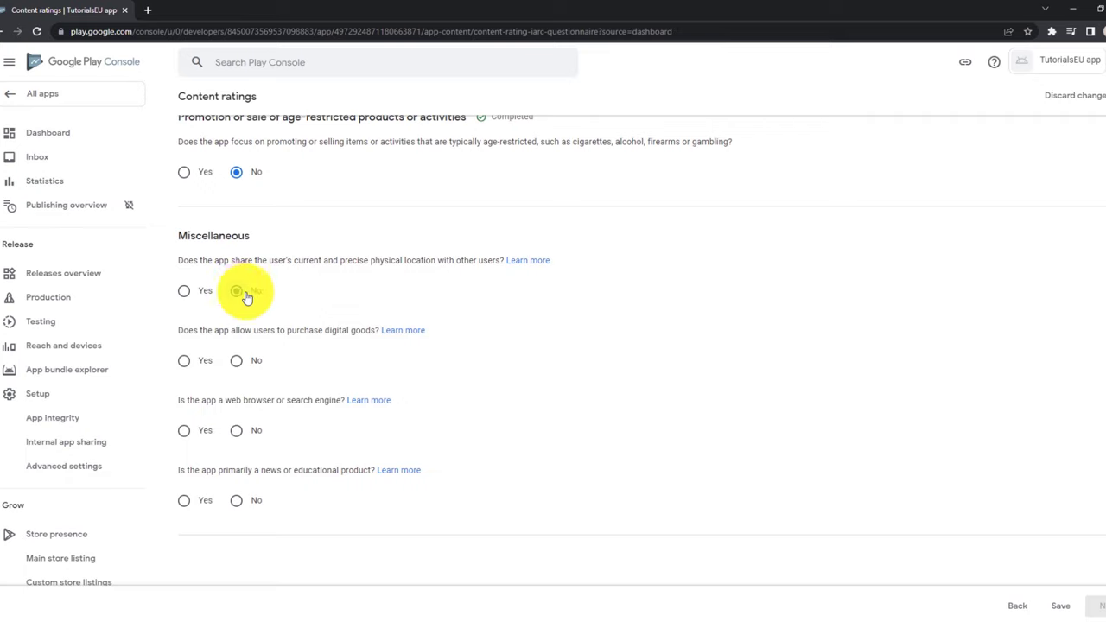
{"action": "left_click", "coordinate": [241, 293]}
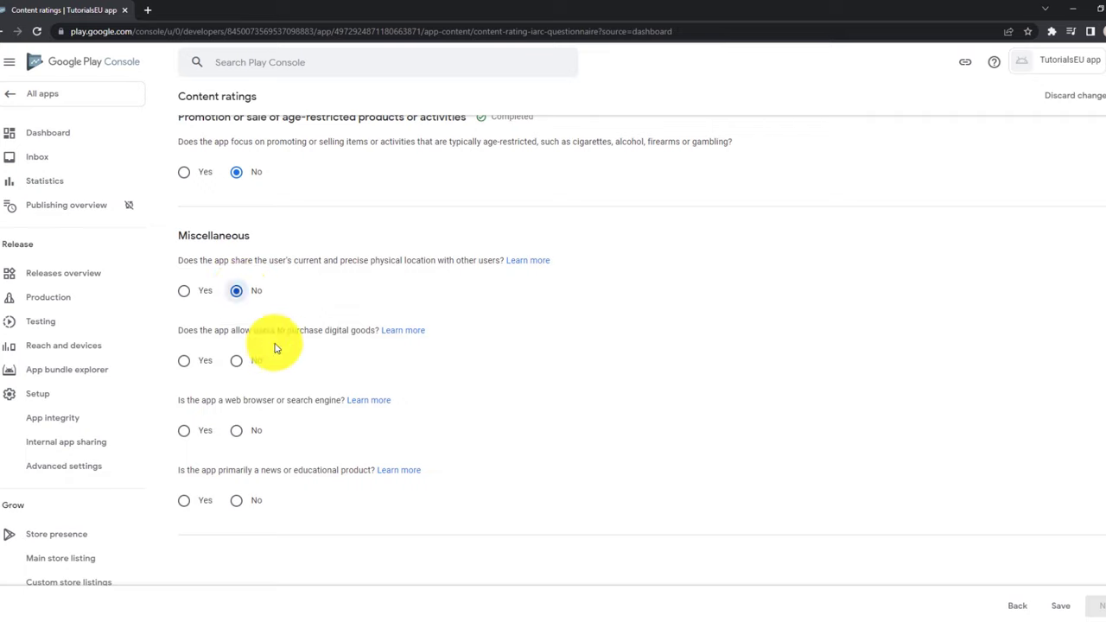
{"action": "left_click", "coordinate": [238, 362]}
{"action": "scroll", "coordinate": [308, 310], "scroll_direction": "down", "scroll_amount": 1}
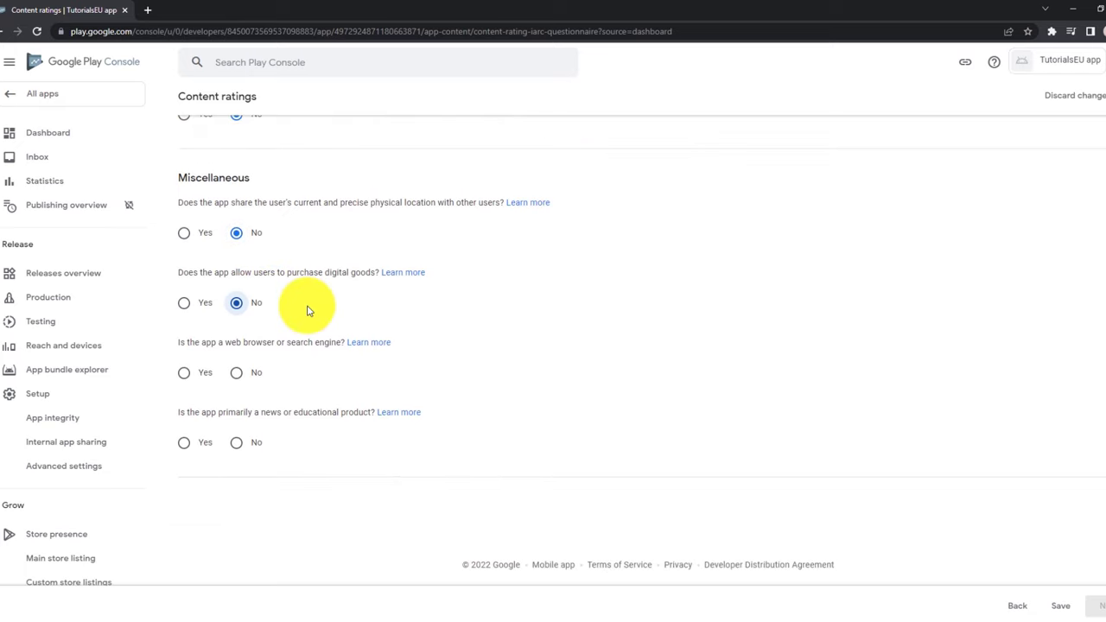
{"action": "left_click", "coordinate": [241, 373]}
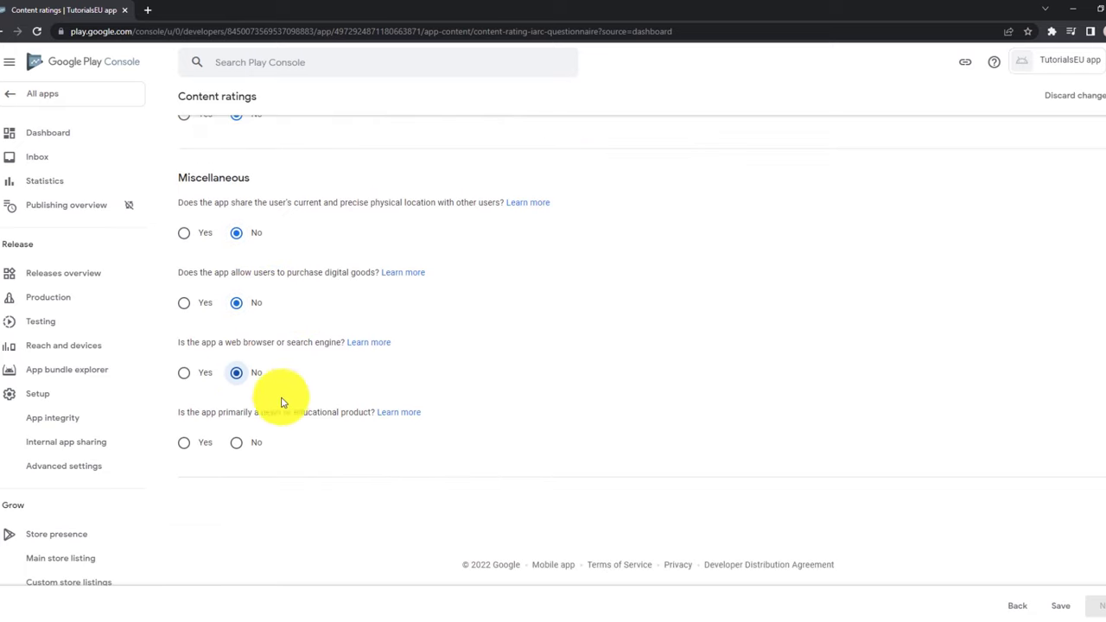
{"action": "left_click", "coordinate": [239, 443]}
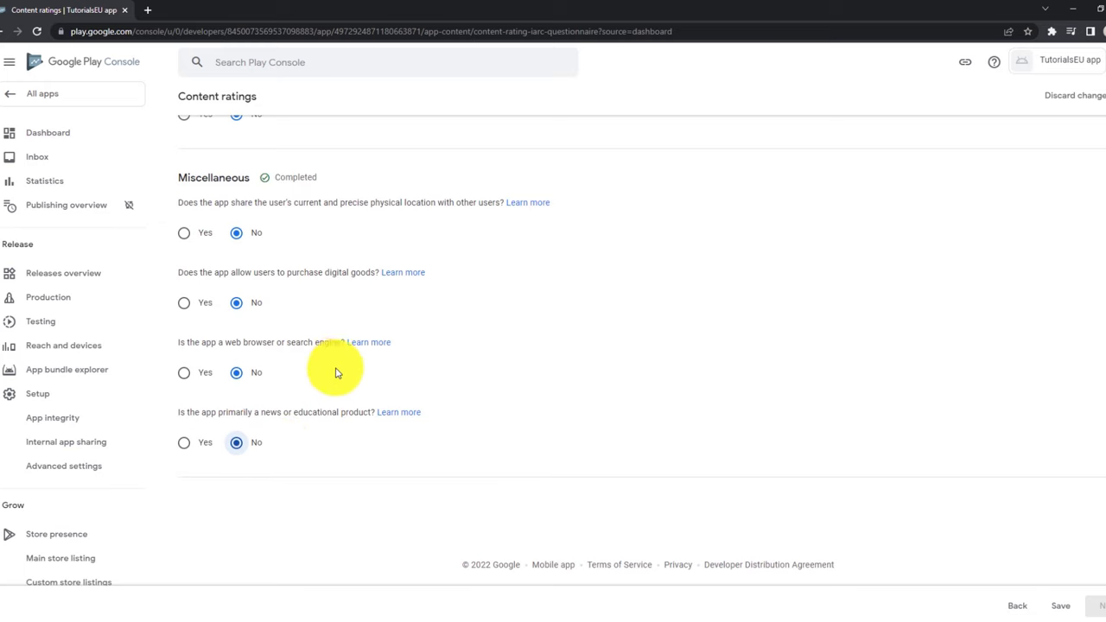
{"action": "scroll", "coordinate": [259, 406], "scroll_direction": "up", "scroll_amount": 3}
{"action": "scroll", "coordinate": [259, 414], "scroll_direction": "down", "scroll_amount": 3}
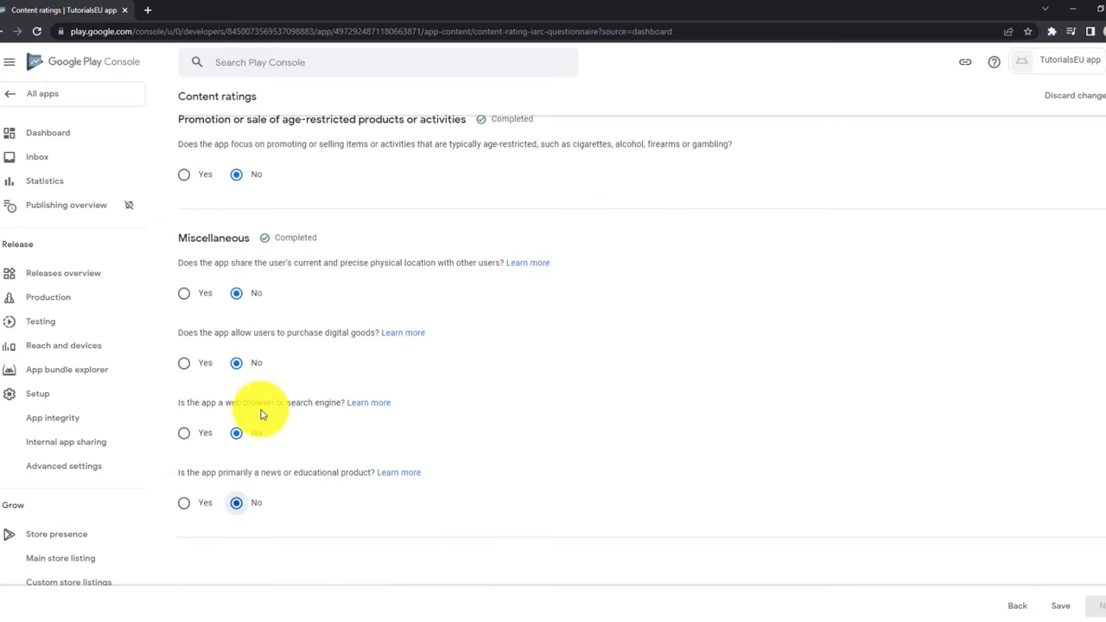
{"action": "scroll", "coordinate": [346, 293], "scroll_direction": "down", "scroll_amount": 2}
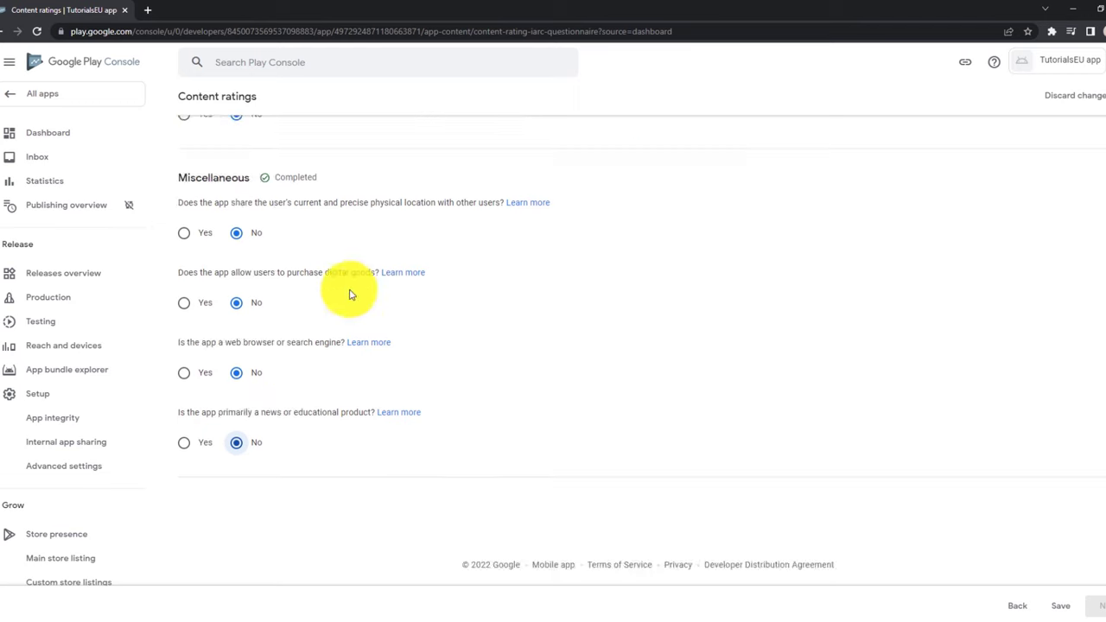
Save the answers and submit the questionnaire, getting ratings such as Everyone, USK 0 and 3+.
{"action": "left_click", "coordinate": [1060, 605]}
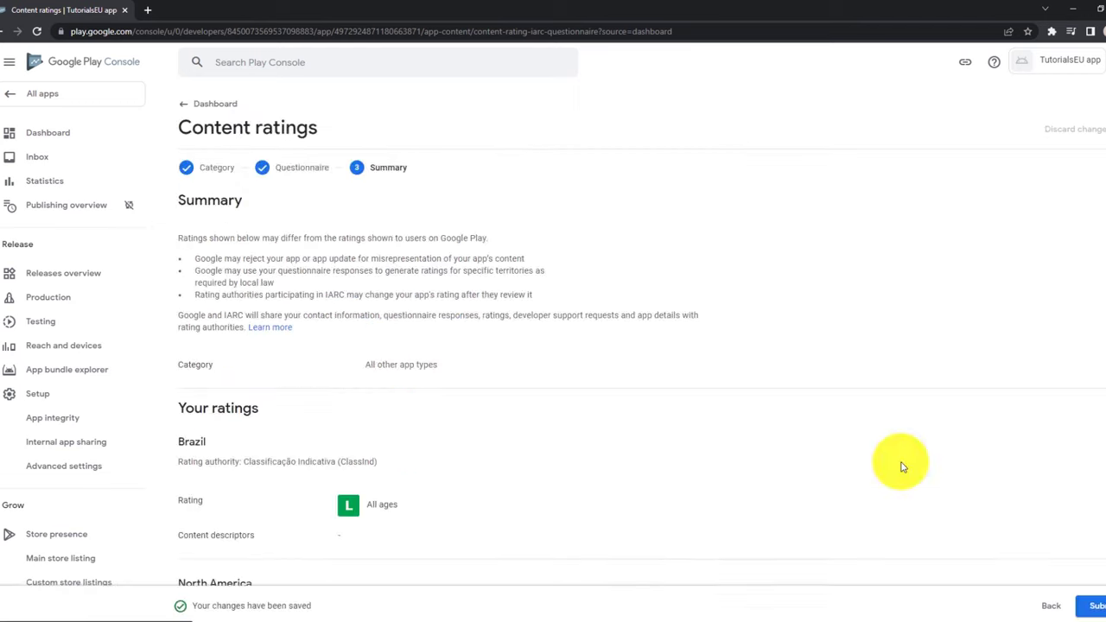
{"action": "scroll", "coordinate": [306, 297], "scroll_direction": "down", "scroll_amount": 2}
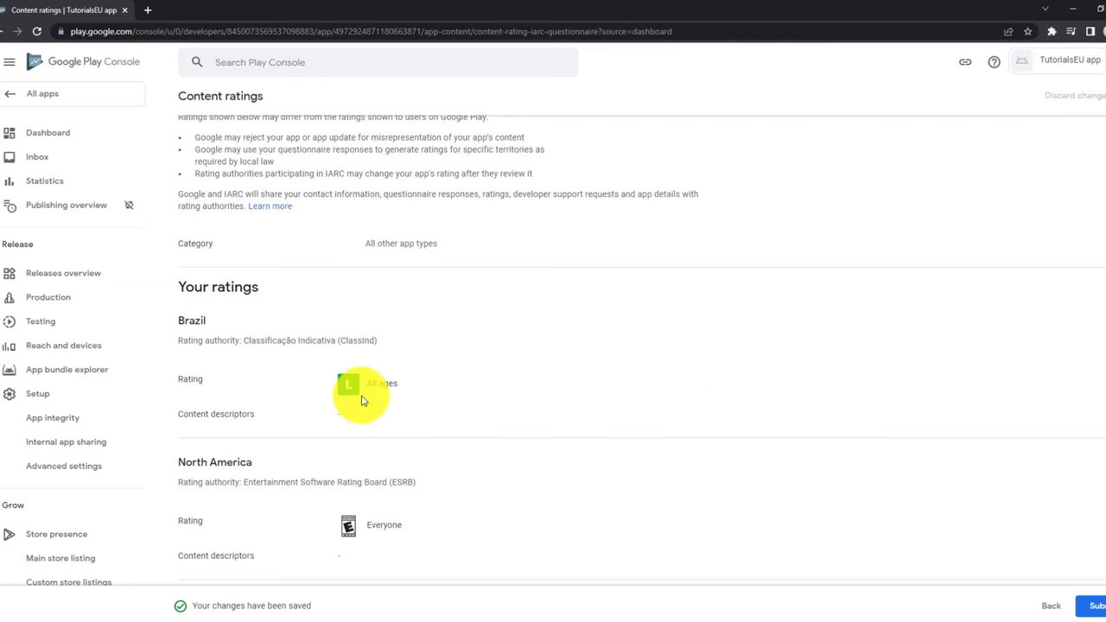
{"action": "scroll", "coordinate": [378, 321], "scroll_direction": "down", "scroll_amount": 5}
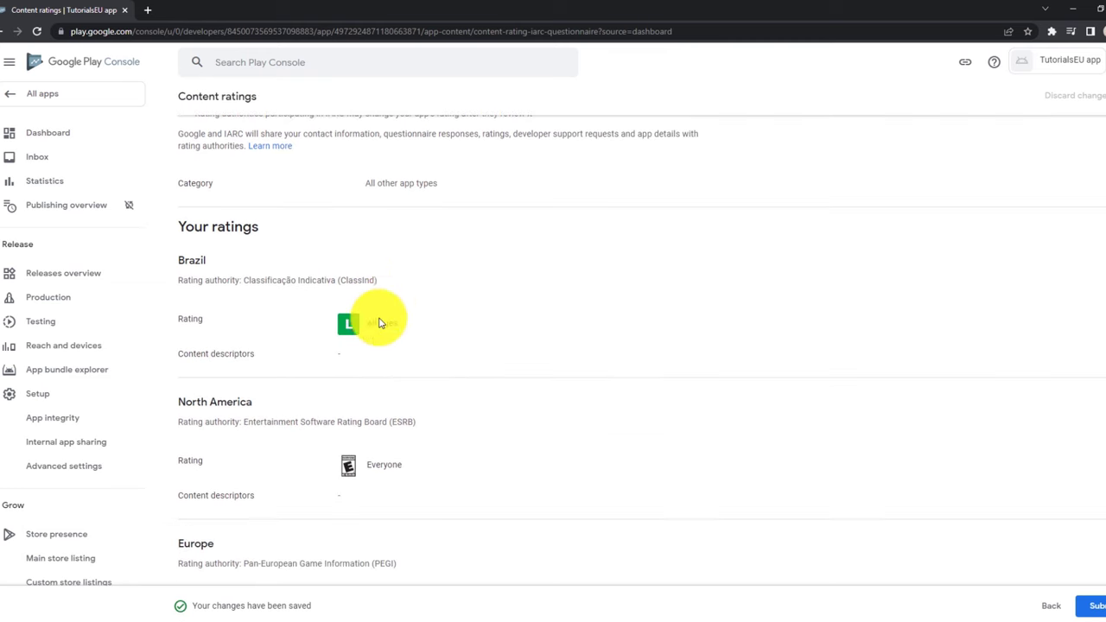
{"action": "scroll", "coordinate": [780, 444], "scroll_direction": "down", "scroll_amount": 5}
{"action": "left_click", "coordinate": [1090, 605]}
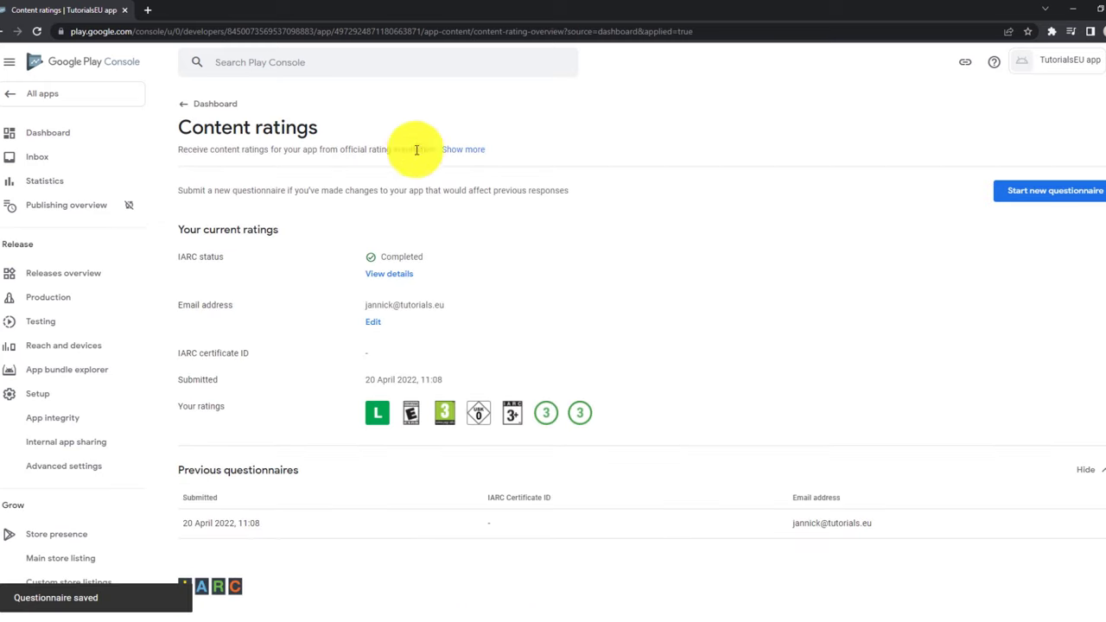
Set the target age group to 18 and over, state the listing doesn't appeal to children, and save.
{"action": "left_click", "coordinate": [54, 133]}
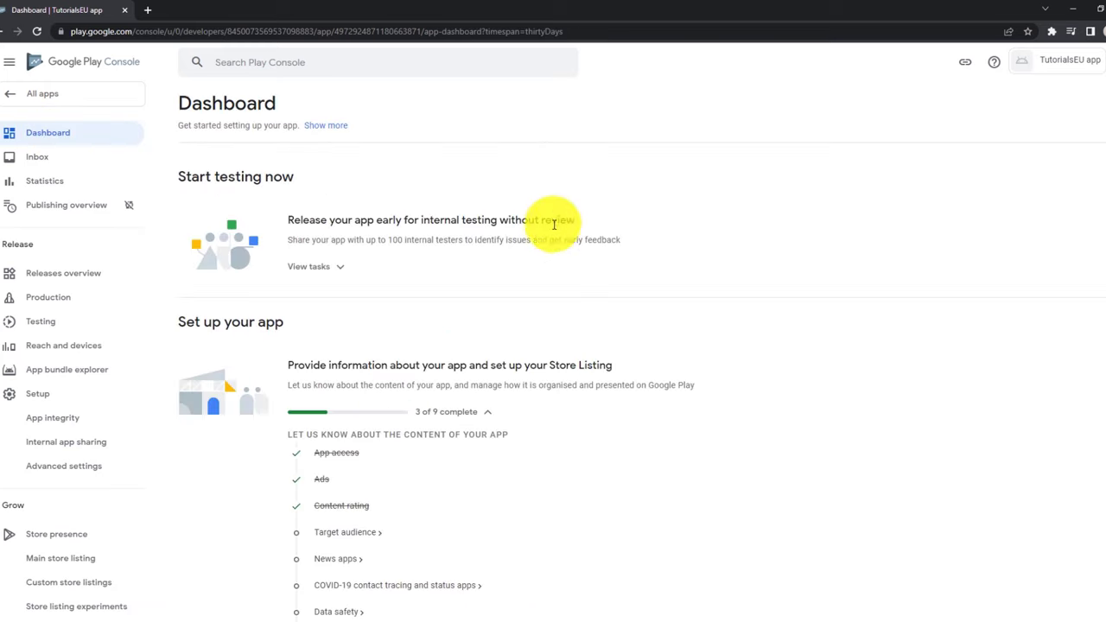
{"action": "scroll", "coordinate": [554, 226], "scroll_direction": "down", "scroll_amount": 2}
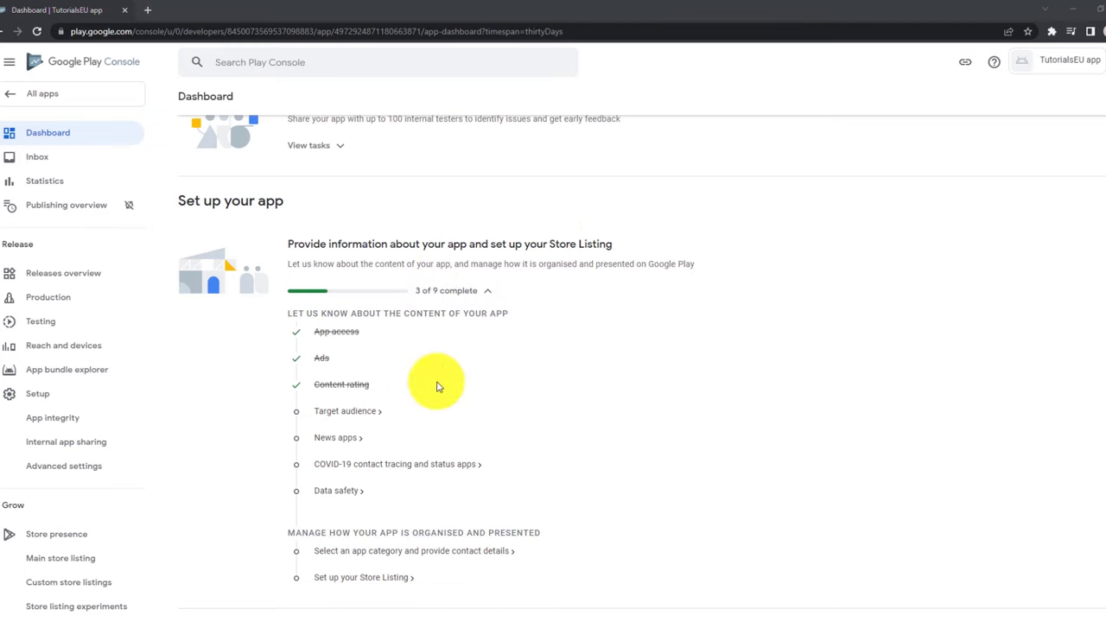
{"action": "left_click", "coordinate": [350, 411]}
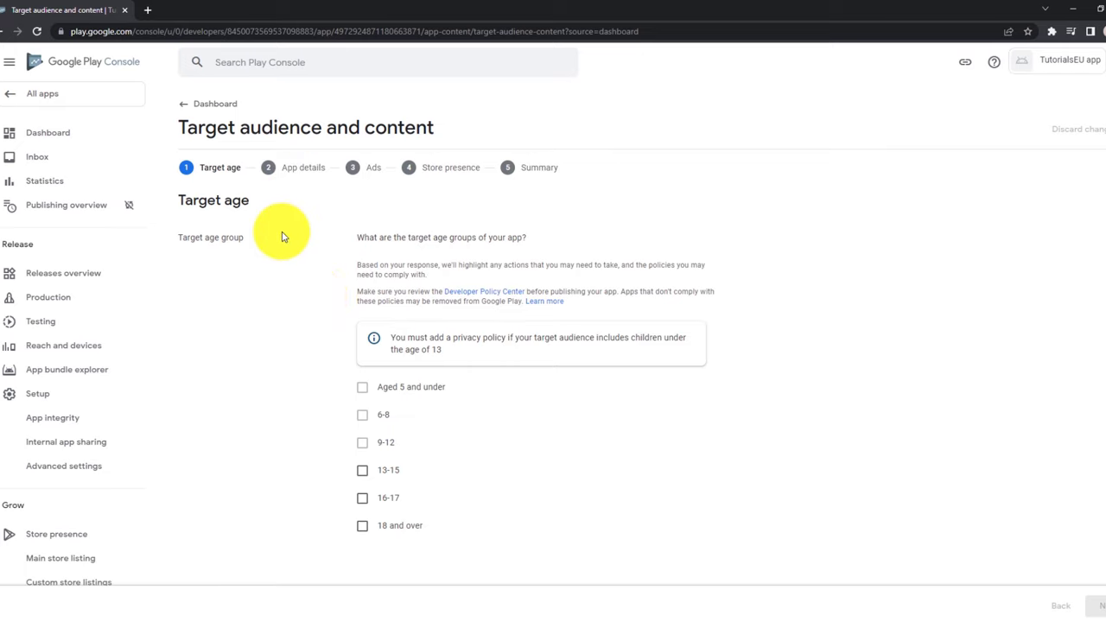
{"action": "scroll", "coordinate": [285, 259], "scroll_direction": "down", "scroll_amount": 2}
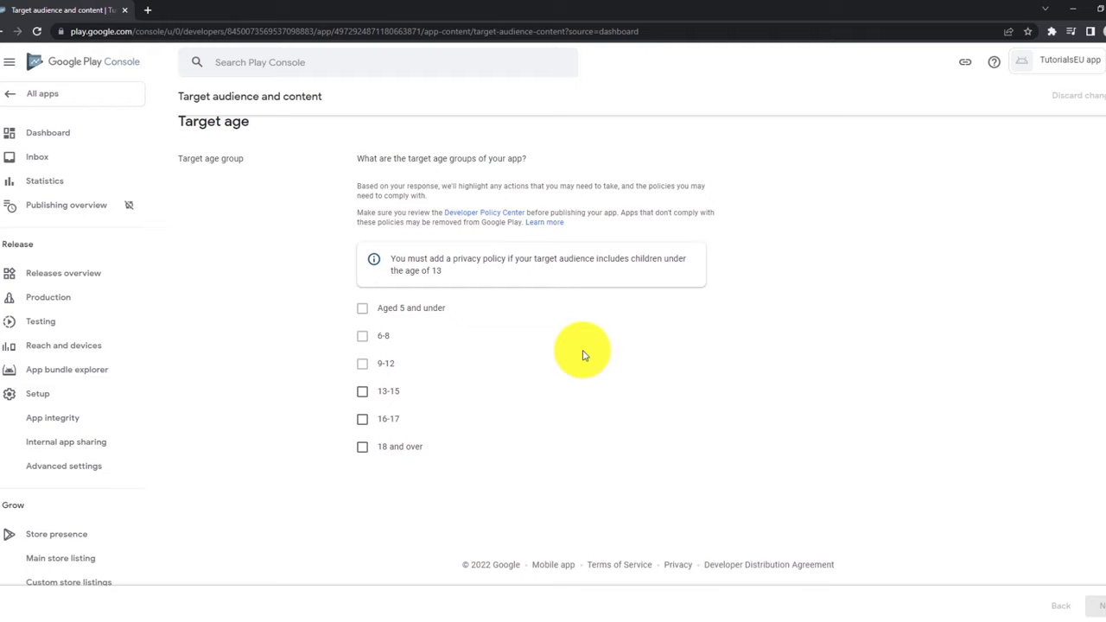
{"action": "left_click", "coordinate": [413, 448]}
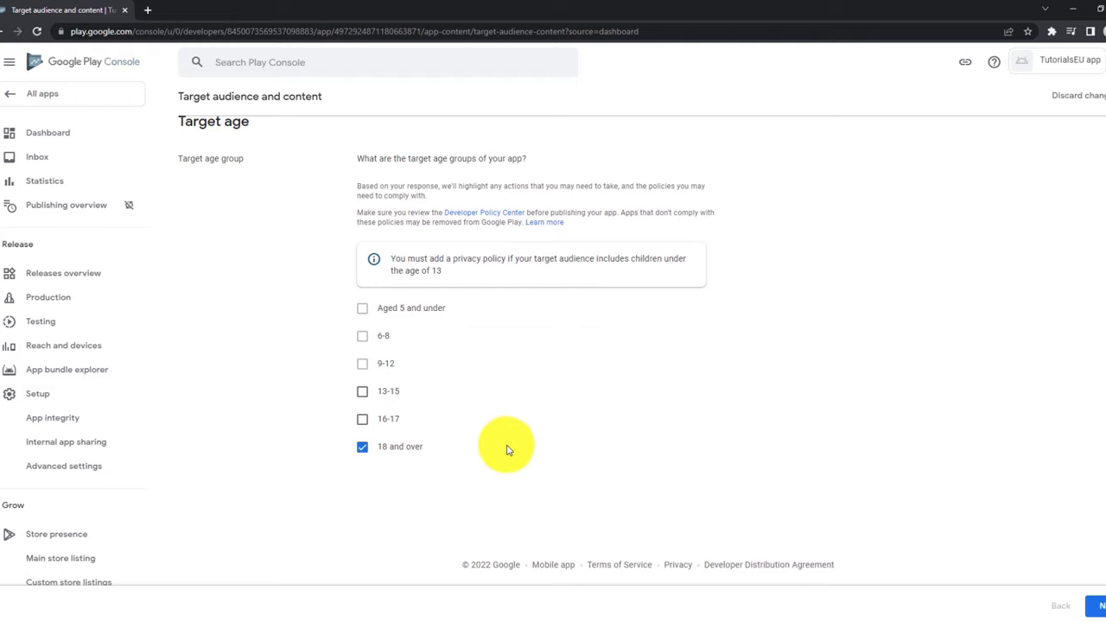
{"action": "left_click", "coordinate": [1102, 609]}
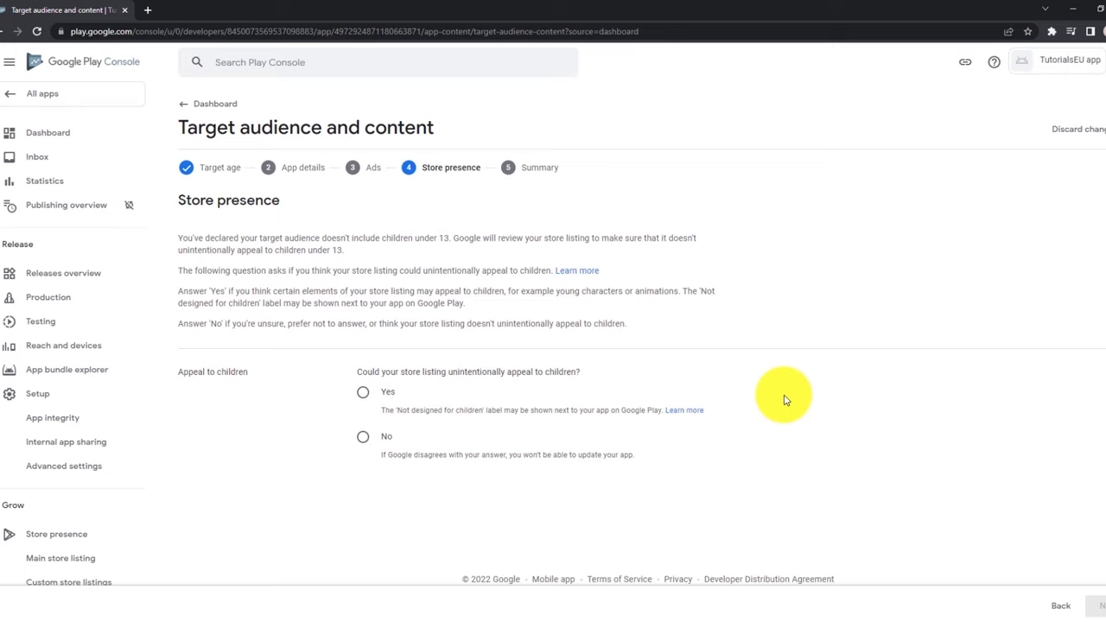
{"action": "left_click", "coordinate": [363, 436]}
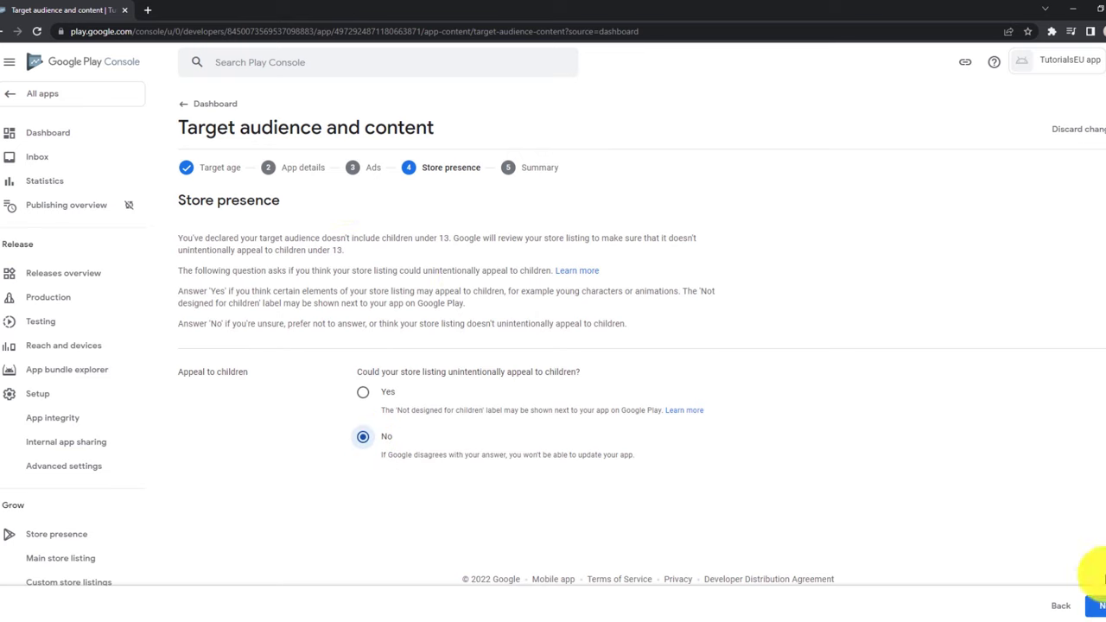
{"action": "left_click", "coordinate": [1100, 602]}
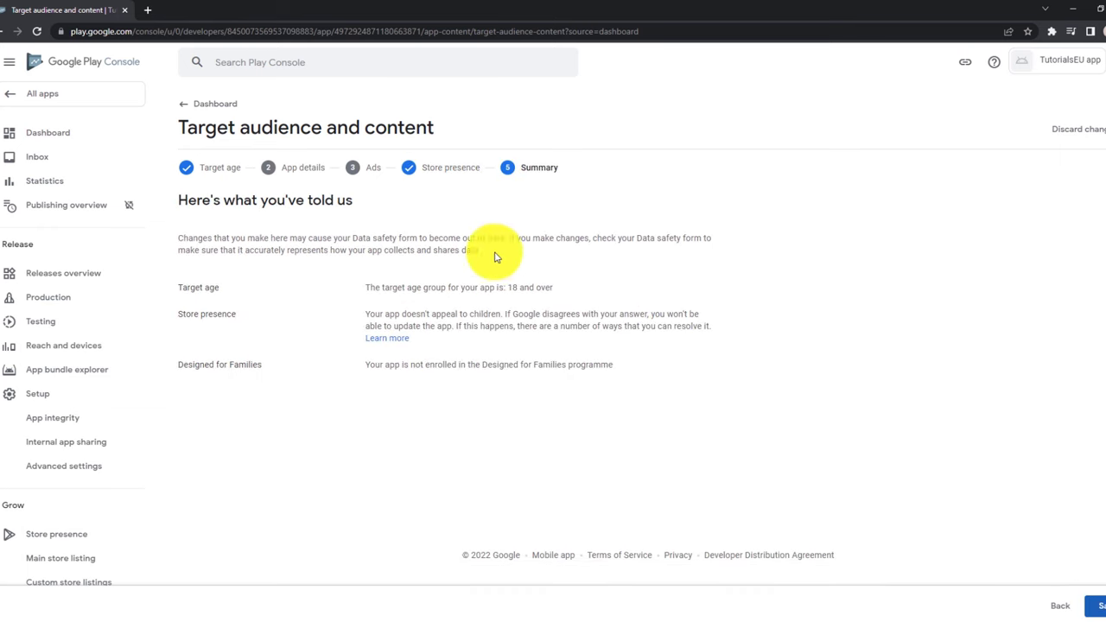
{"action": "left_click", "coordinate": [1095, 606]}
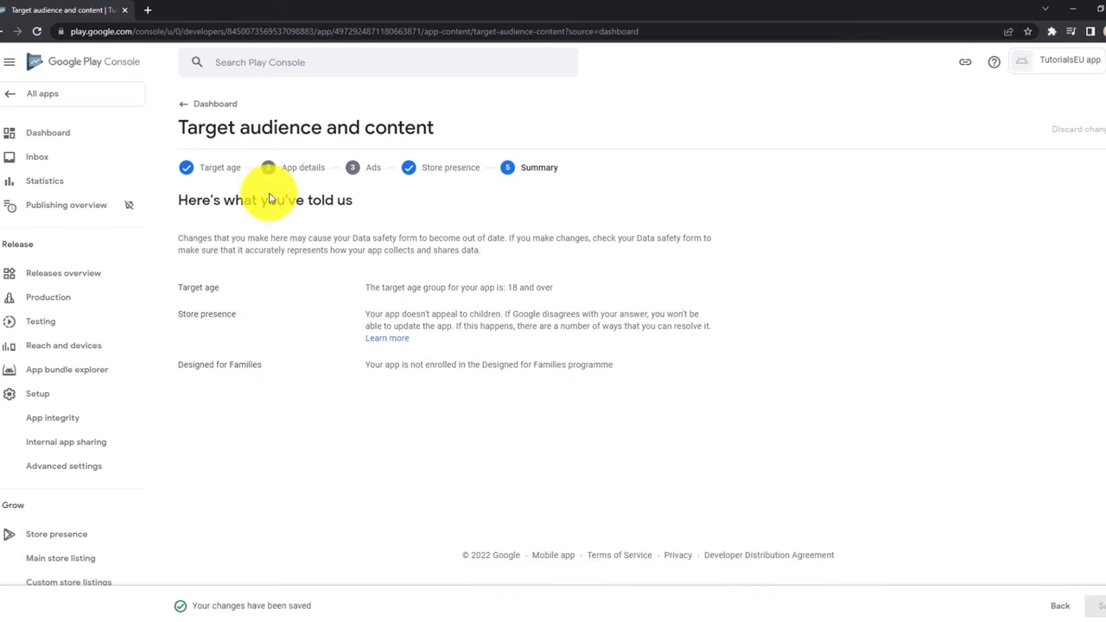
{"action": "left_click", "coordinate": [82, 138]}
Declare in News apps that the app is not a news app, and save.
{"action": "scroll", "coordinate": [456, 259], "scroll_direction": "down", "scroll_amount": 5}
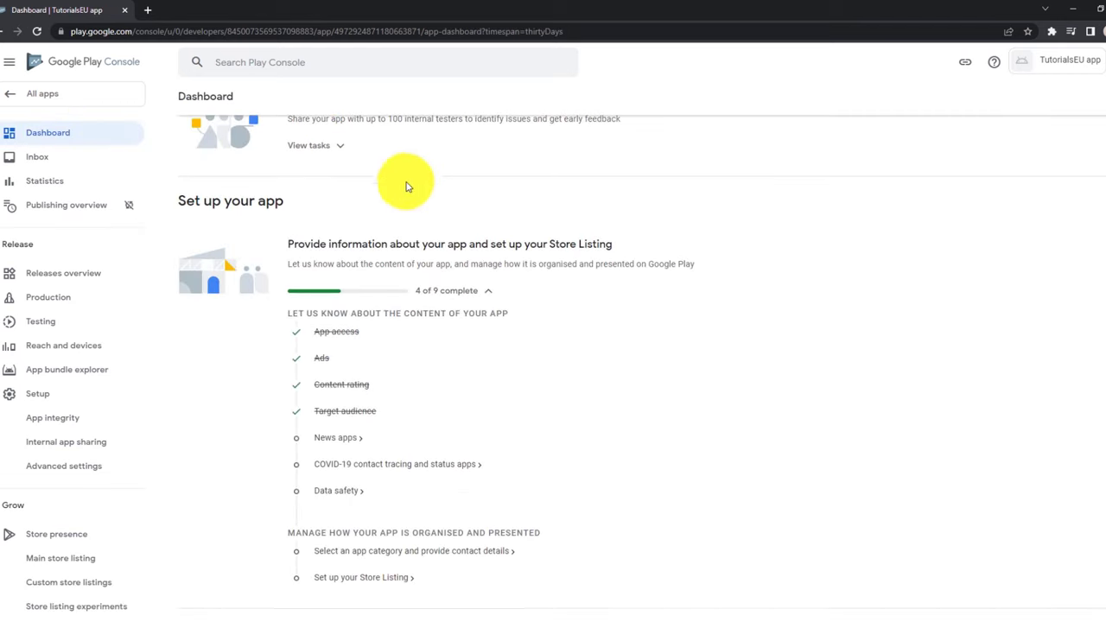
{"action": "scroll", "coordinate": [386, 268], "scroll_direction": "down", "scroll_amount": 1}
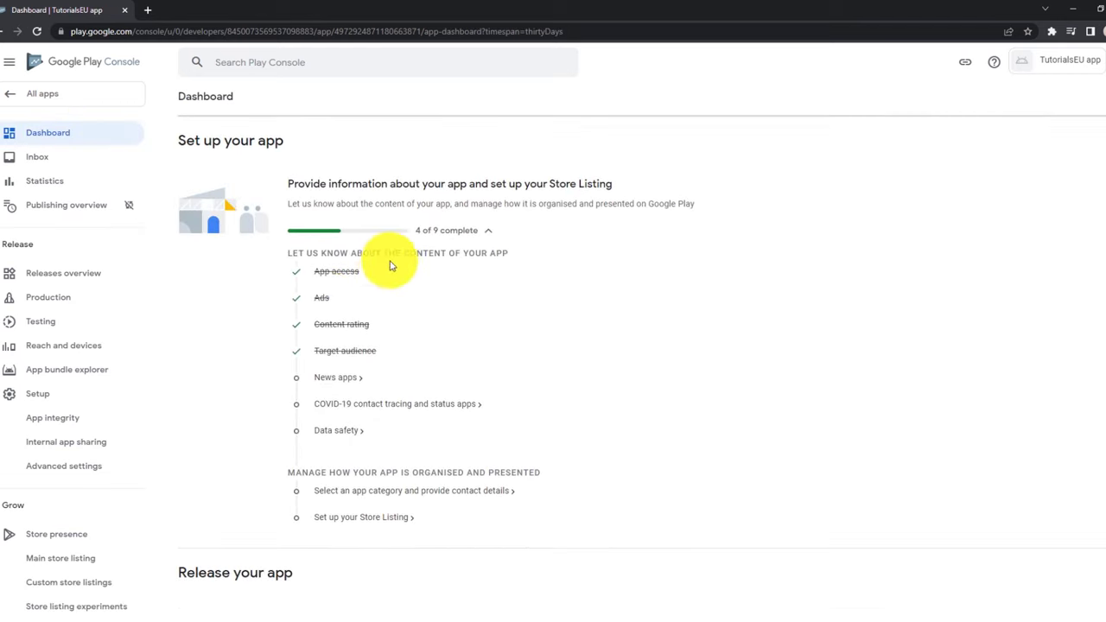
{"action": "left_click", "coordinate": [325, 385]}
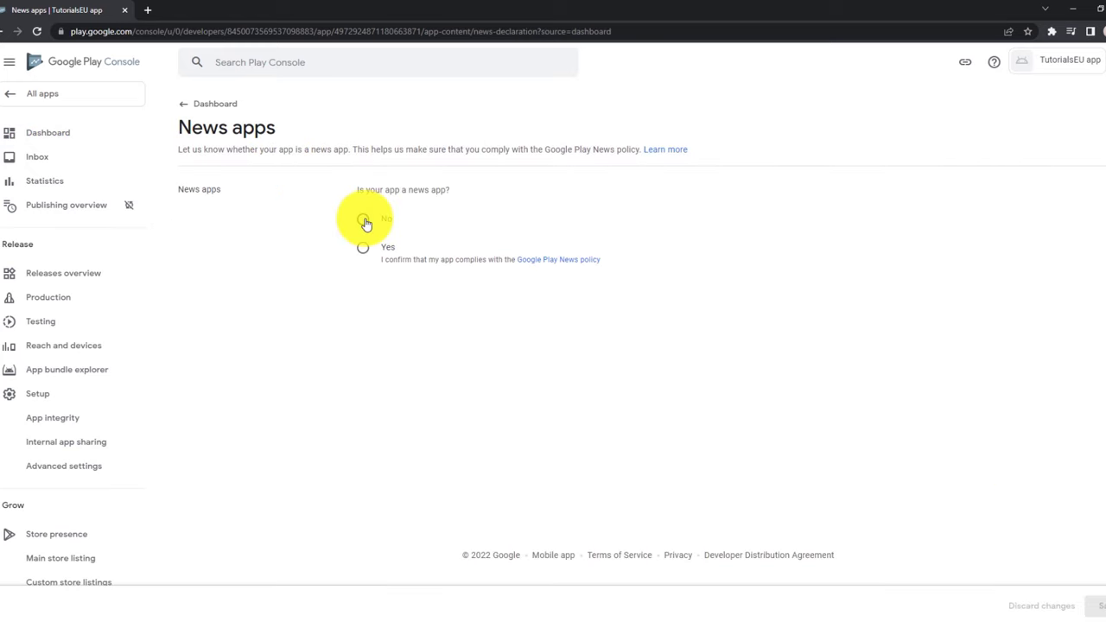
{"action": "left_click", "coordinate": [362, 220]}
{"action": "left_click", "coordinate": [1096, 606]}
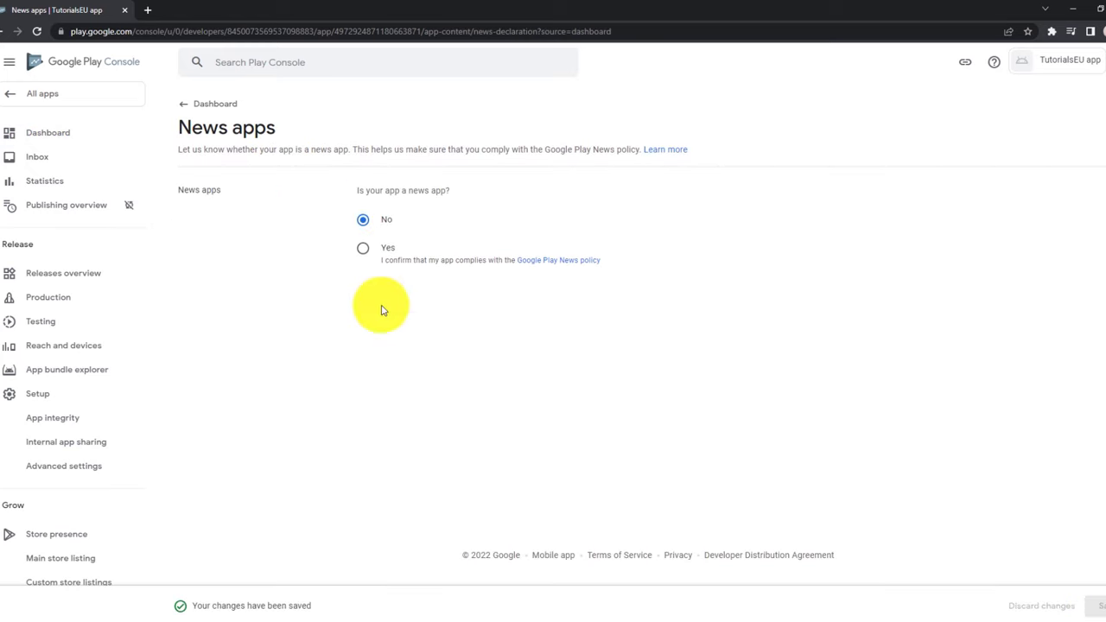
{"action": "left_click", "coordinate": [43, 130]}
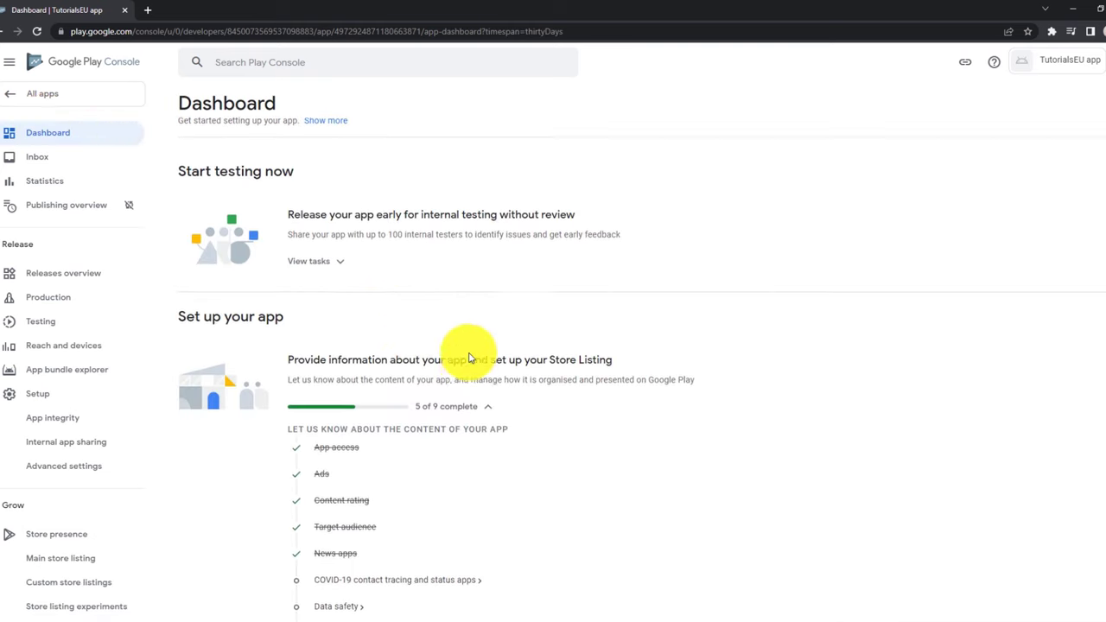
Declare the app is not a publicly available COVID-19 contact tracing app, and save.
{"action": "scroll", "coordinate": [356, 378], "scroll_direction": "down", "scroll_amount": 2}
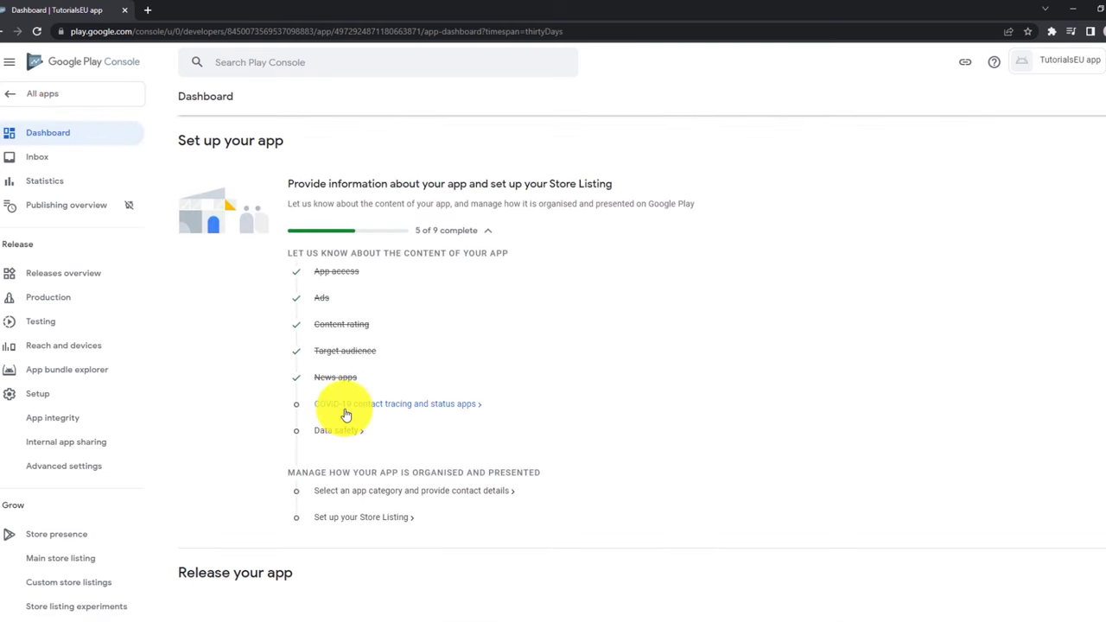
{"action": "left_click", "coordinate": [343, 406]}
{"action": "left_click", "coordinate": [183, 288]}
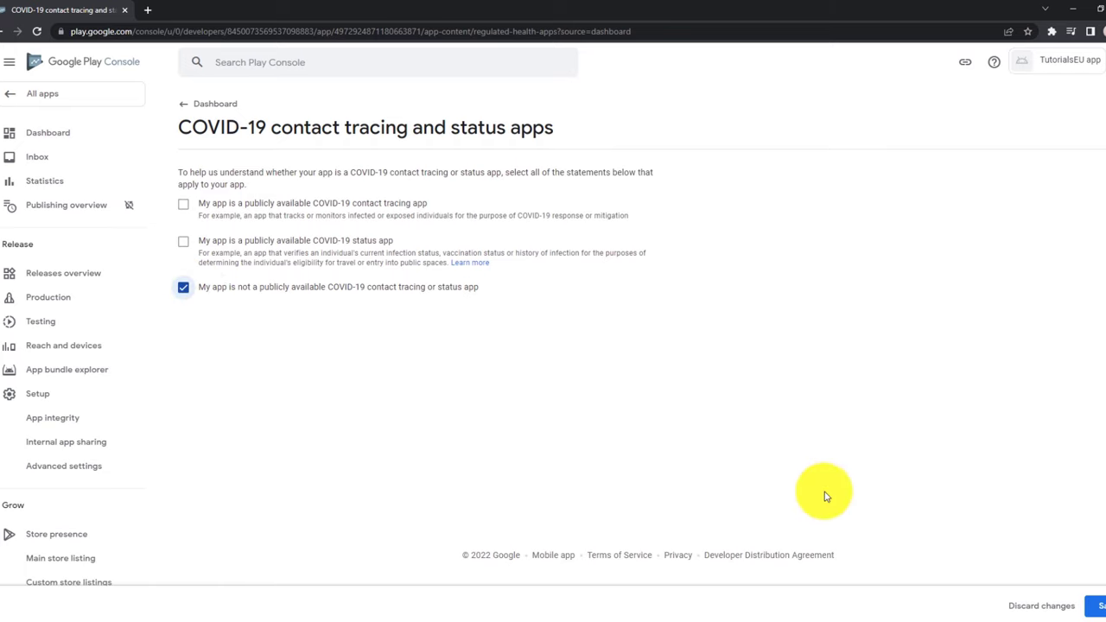
{"action": "left_click", "coordinate": [1095, 604]}
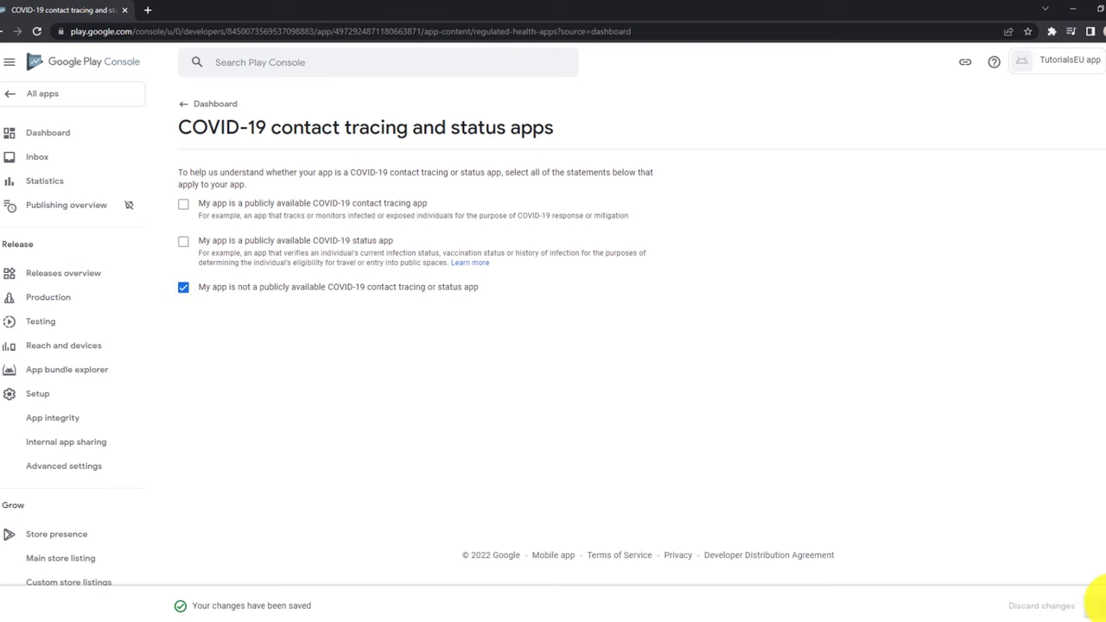
{"action": "left_click", "coordinate": [29, 130]}
{"action": "scroll", "coordinate": [495, 274], "scroll_direction": "down", "scroll_amount": 2}
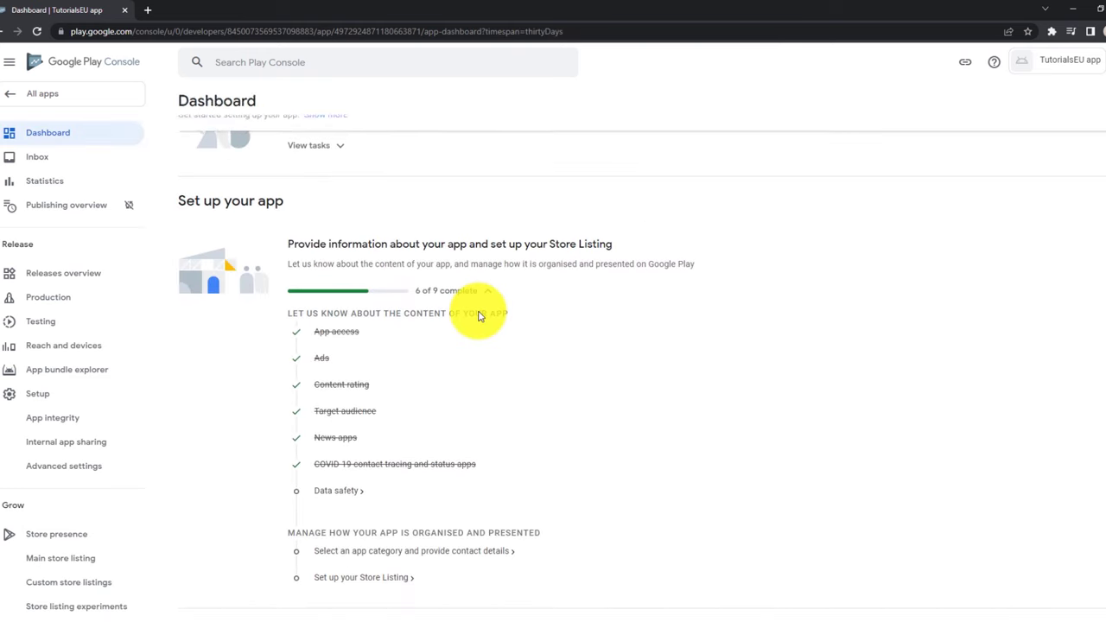
Answer No to collecting required user data in Data safety and save the form as a draft.
{"action": "left_click", "coordinate": [339, 496]}
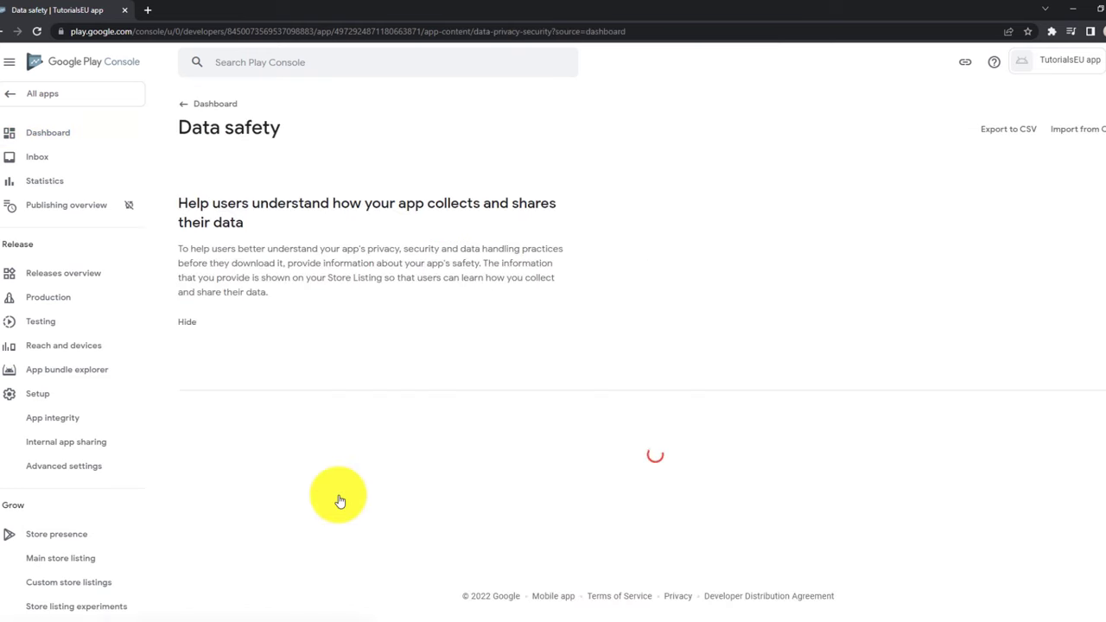
{"action": "scroll", "coordinate": [492, 310], "scroll_direction": "down", "scroll_amount": 1}
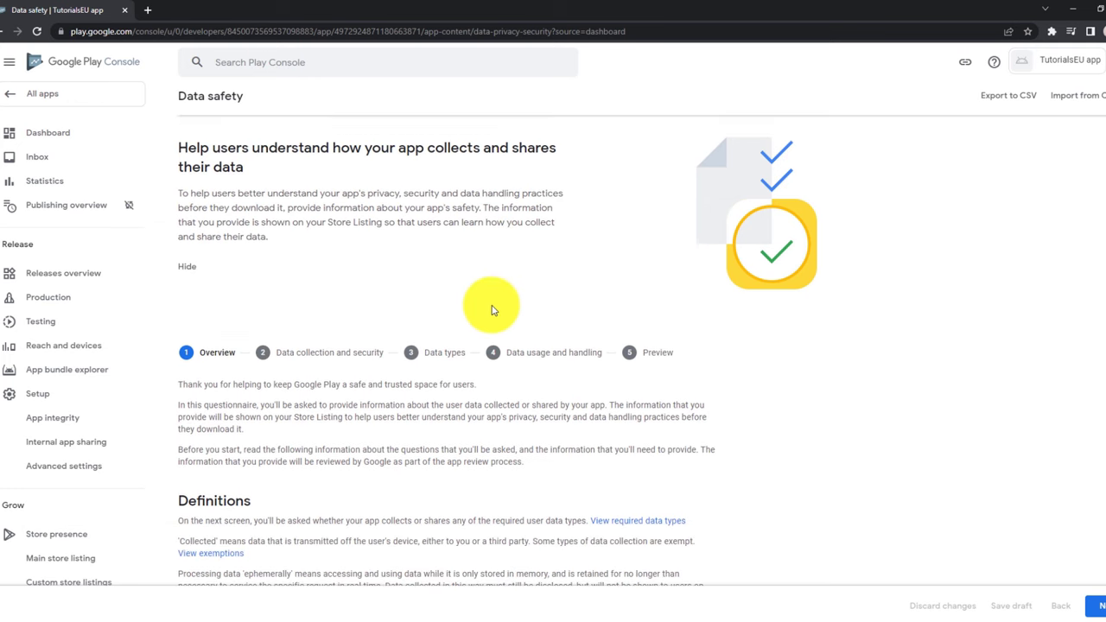
{"action": "scroll", "coordinate": [493, 309], "scroll_direction": "down", "scroll_amount": 4}
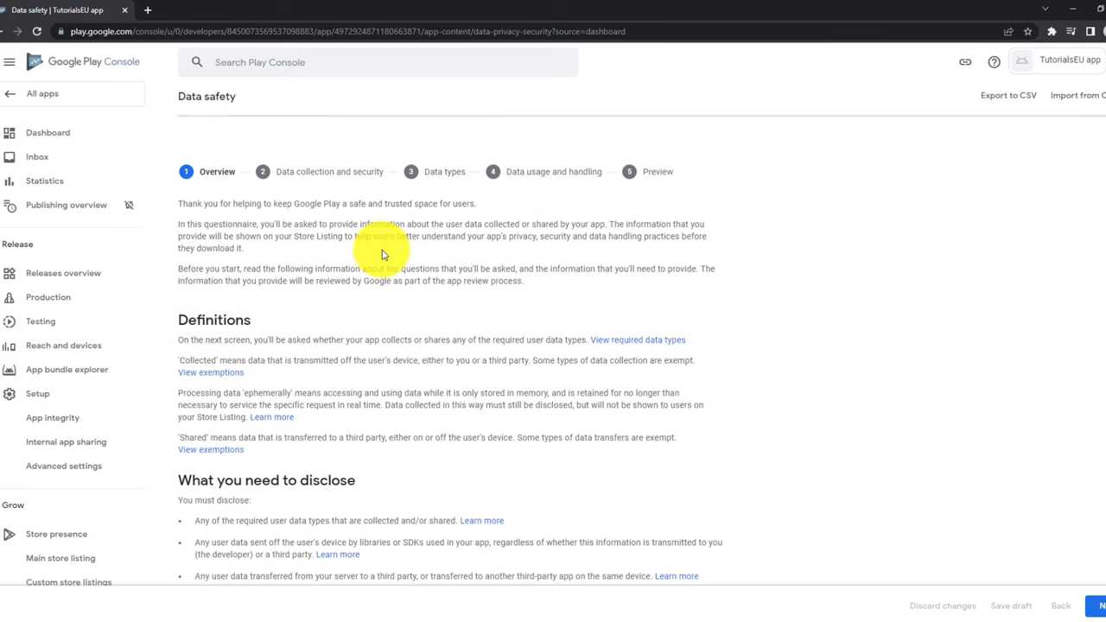
{"action": "left_click", "coordinate": [1100, 608]}
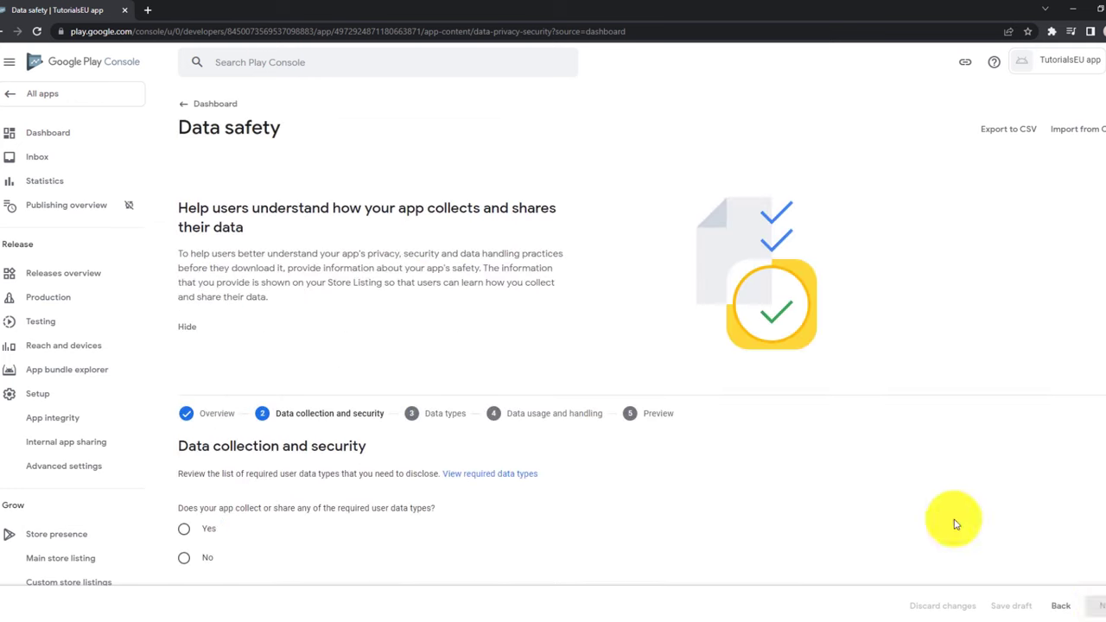
{"action": "scroll", "coordinate": [414, 308], "scroll_direction": "down", "scroll_amount": 3}
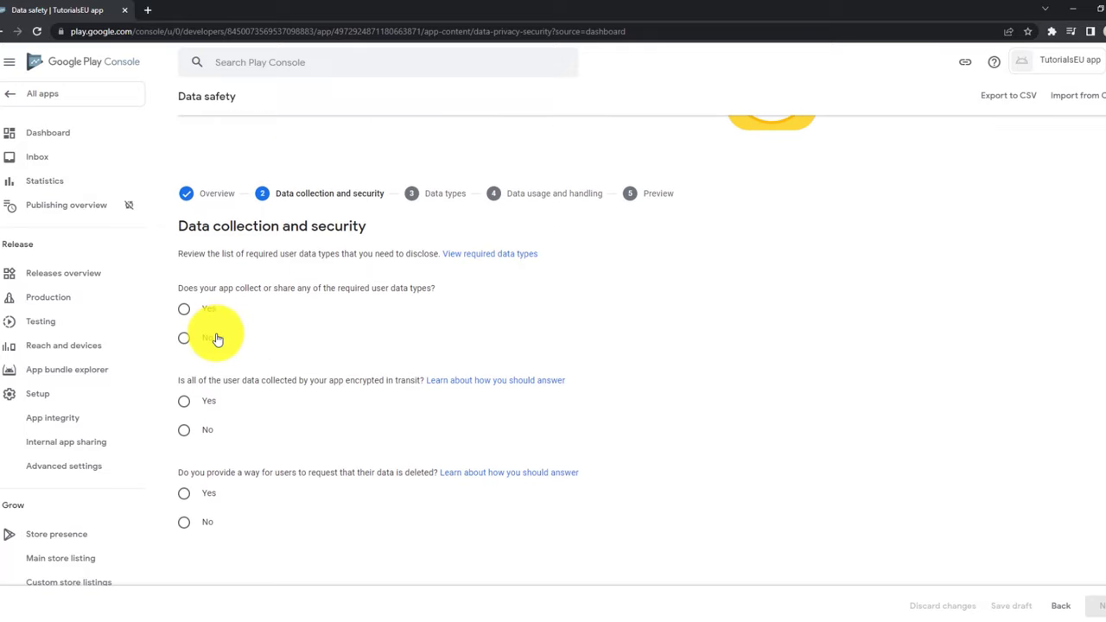
{"action": "left_click", "coordinate": [184, 338]}
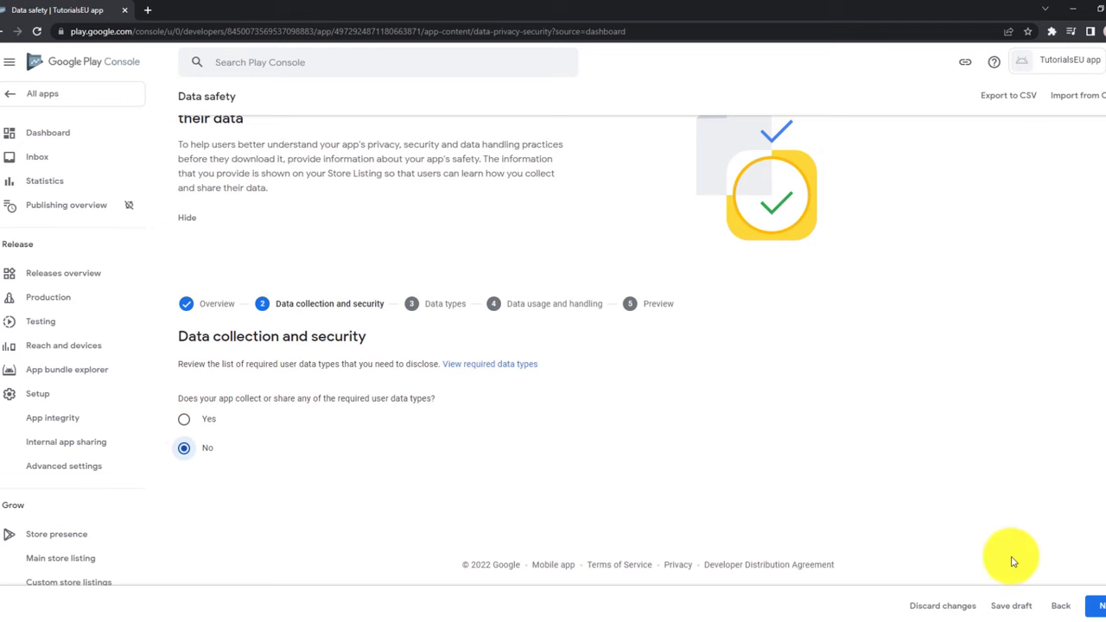
{"action": "left_click", "coordinate": [1096, 604]}
{"action": "scroll", "coordinate": [649, 465], "scroll_direction": "down", "scroll_amount": 2}
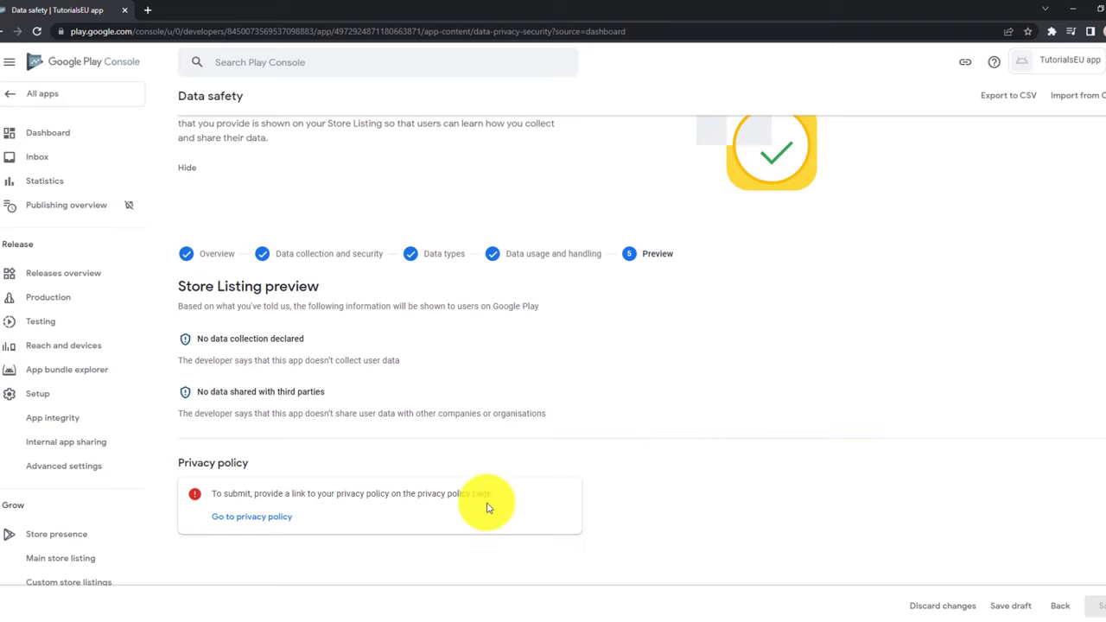
{"action": "left_click", "coordinate": [1009, 614]}
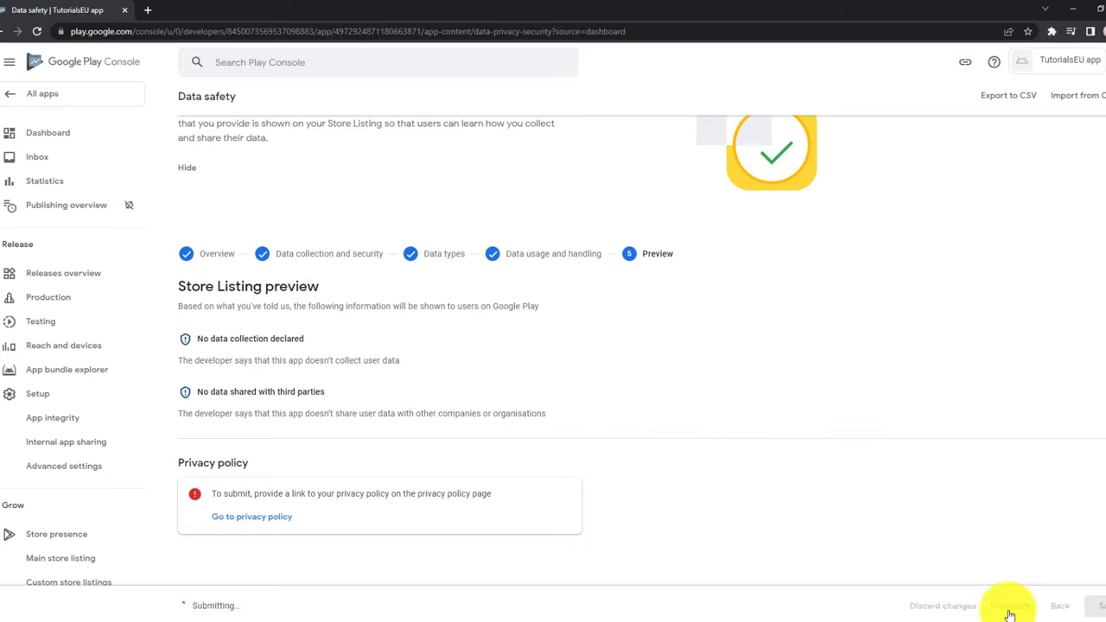
{"action": "left_click", "coordinate": [252, 516]}
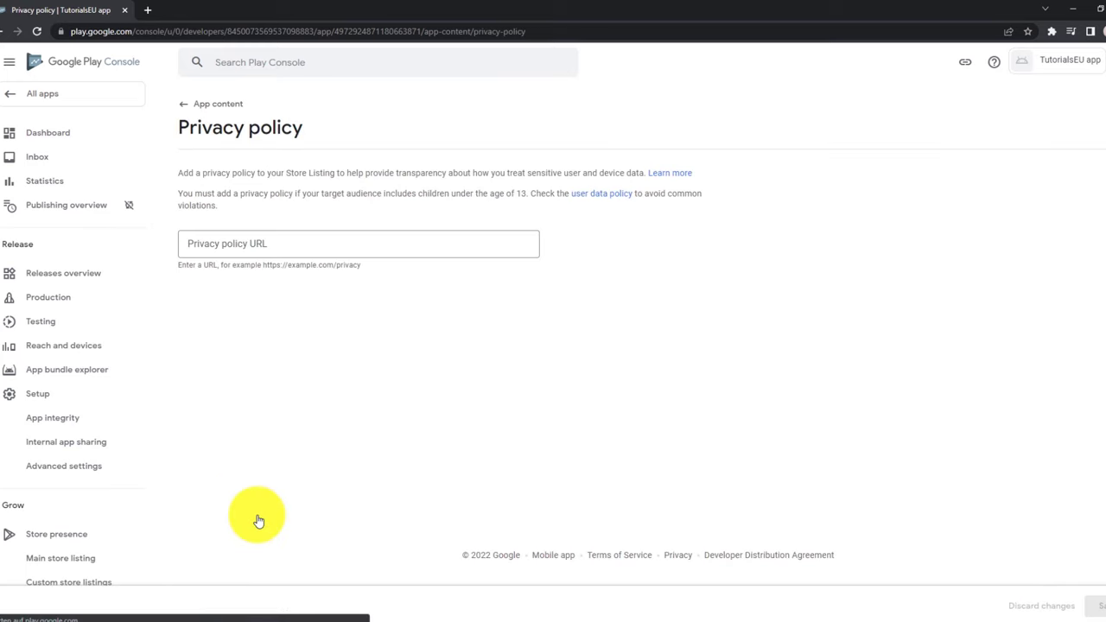
{"action": "left_click", "coordinate": [381, 251]}
{"action": "type", "text": "https://tutorials.eu/privacy-policy"}
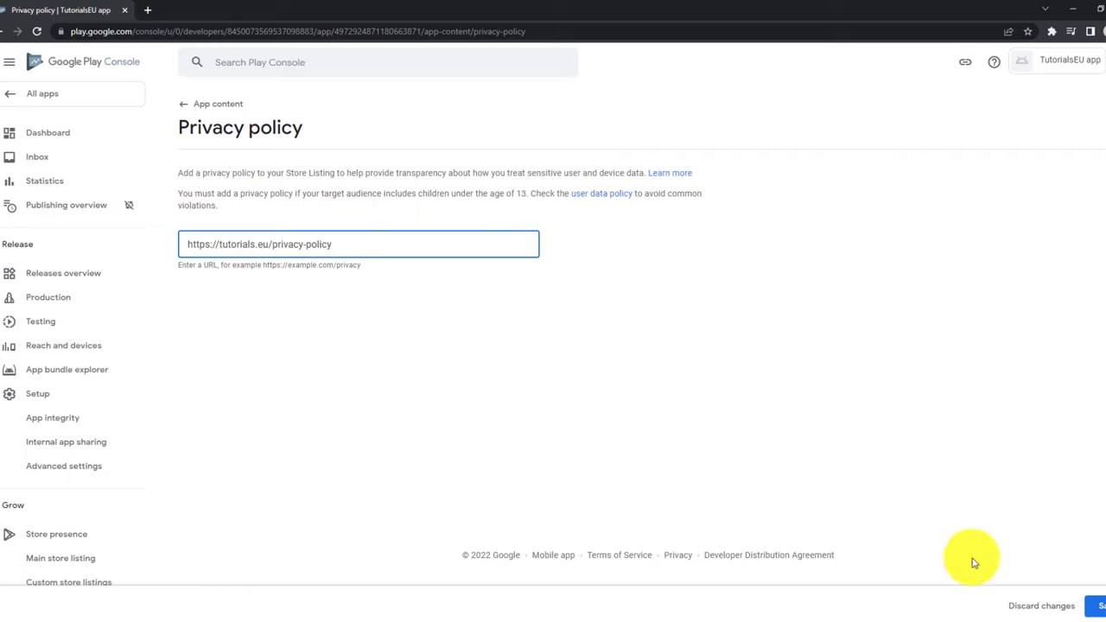
{"action": "left_click", "coordinate": [1099, 607]}
Step through the Data safety form again with no data collected and save it, now including the privacy policy.
{"action": "left_click", "coordinate": [74, 135]}
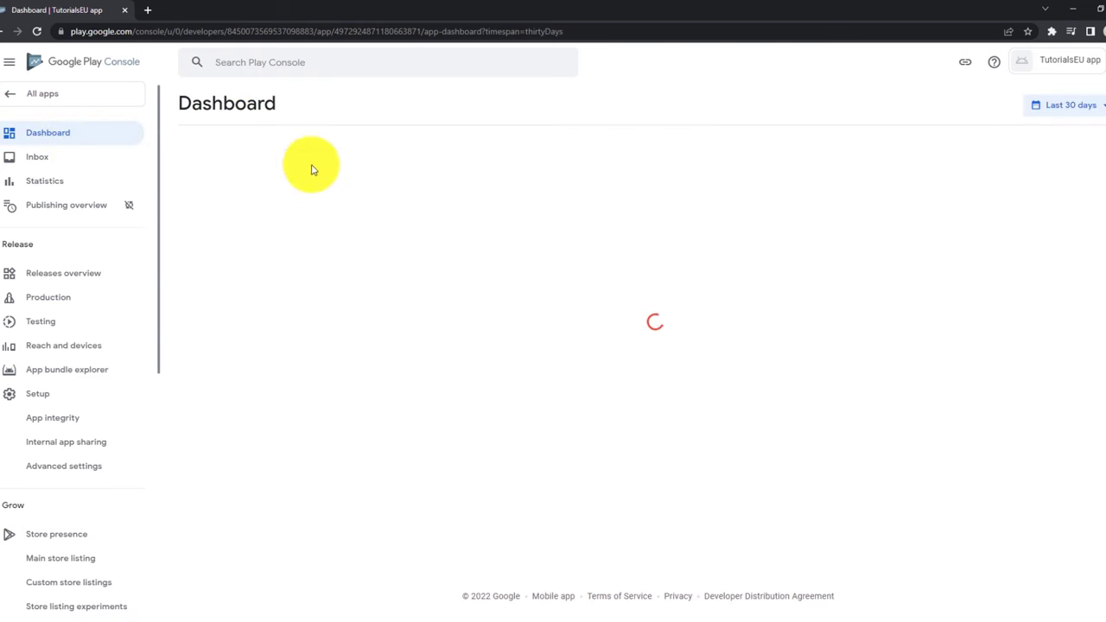
{"action": "scroll", "coordinate": [358, 279], "scroll_direction": "down", "scroll_amount": 3}
{"action": "left_click", "coordinate": [337, 402]}
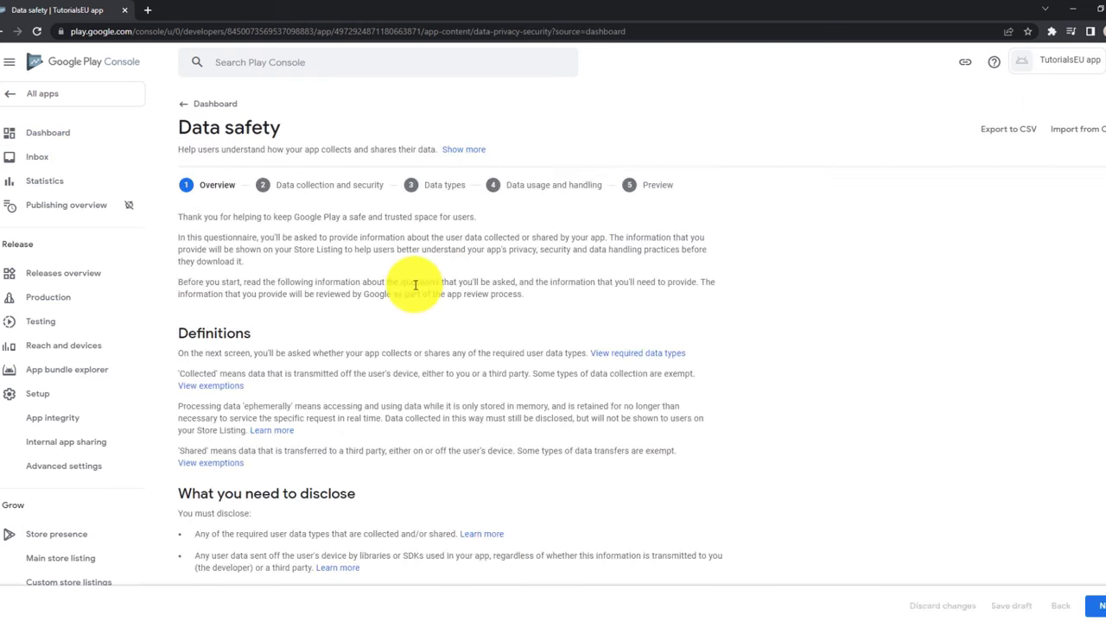
{"action": "scroll", "coordinate": [605, 389], "scroll_direction": "down", "scroll_amount": 3}
{"action": "left_click", "coordinate": [1092, 607]}
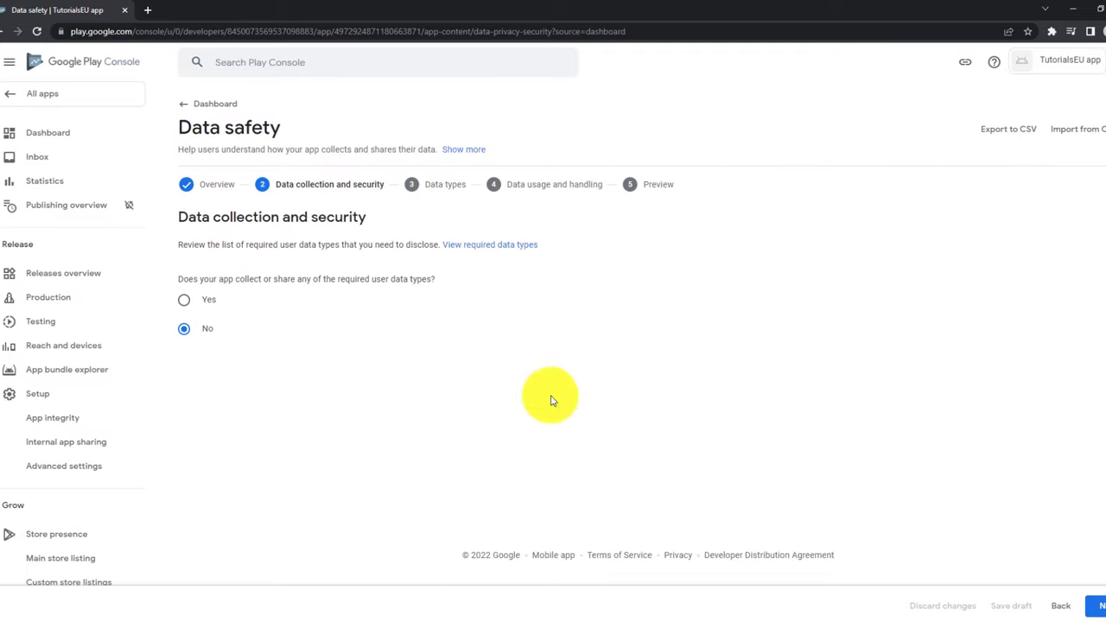
{"action": "left_click", "coordinate": [1091, 606]}
{"action": "left_click_drag", "start_coordinate": [333, 424], "coordinate": [178, 395]}
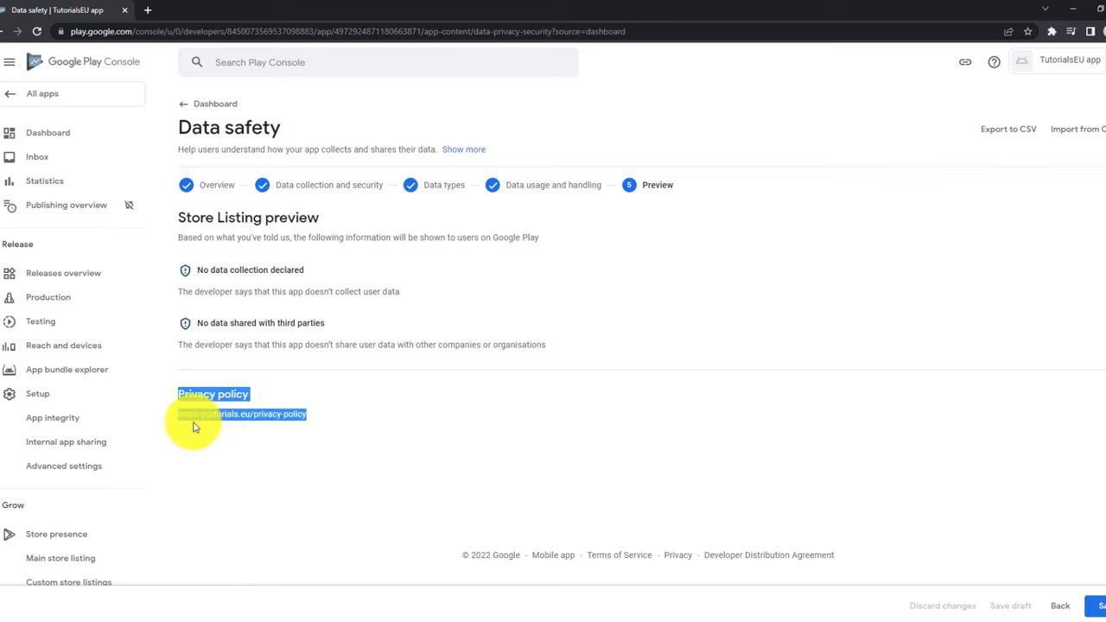
{"action": "left_click", "coordinate": [247, 437]}
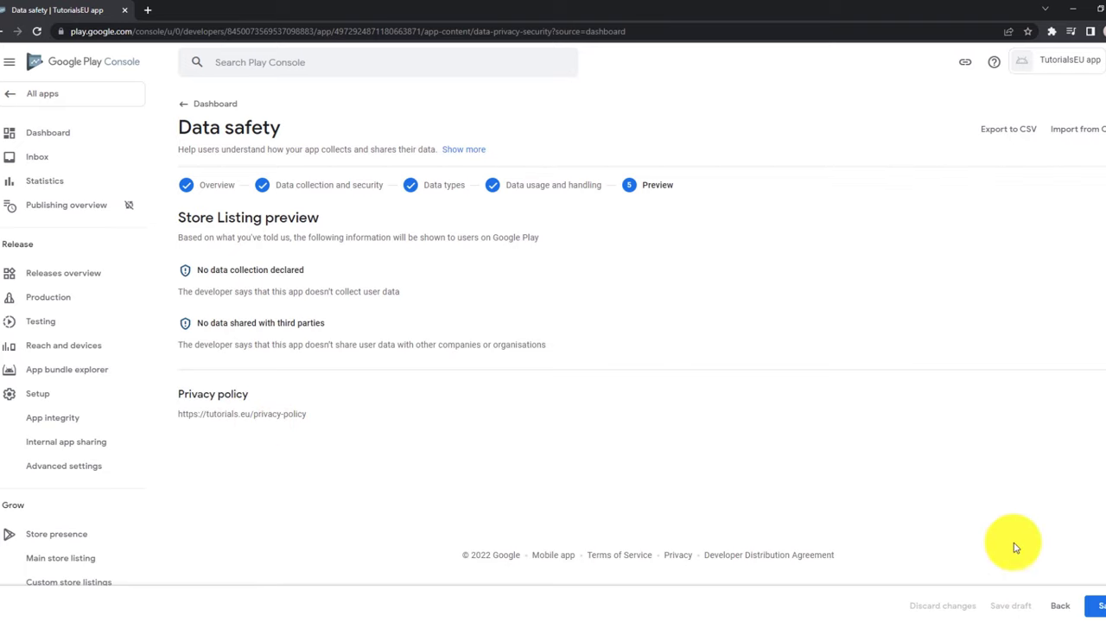
{"action": "left_click", "coordinate": [1098, 606]}
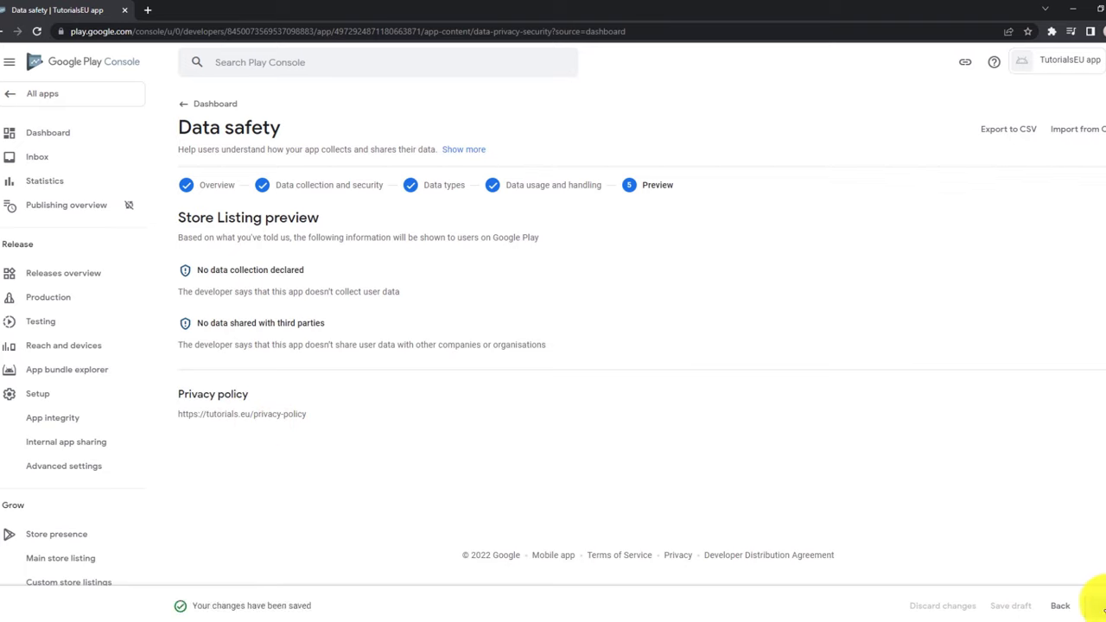
{"action": "left_click", "coordinate": [44, 131]}
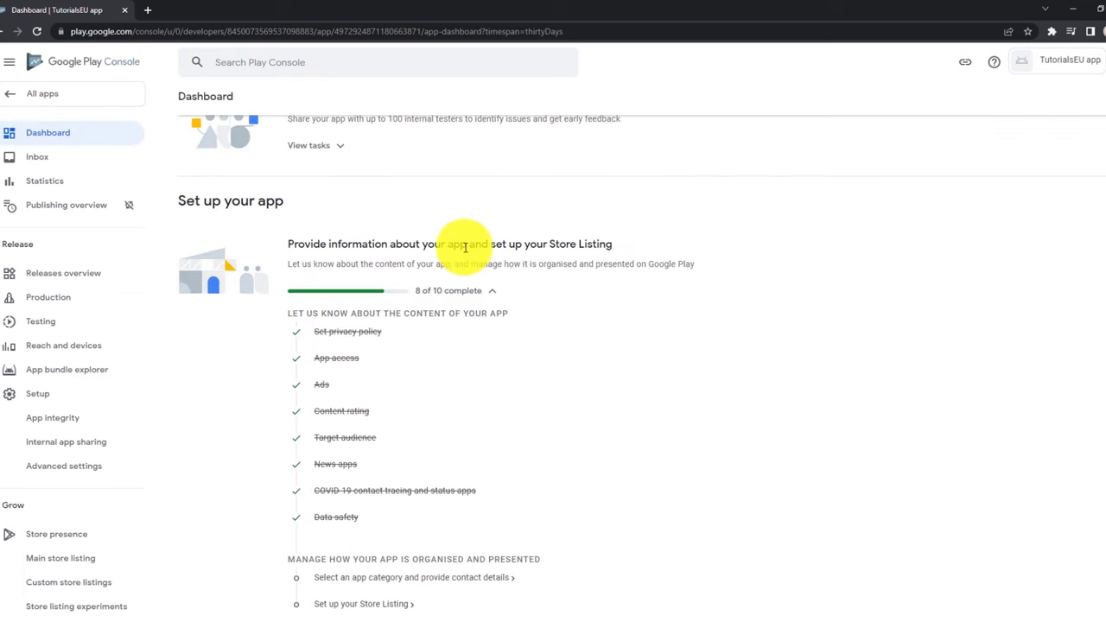
{"action": "scroll", "coordinate": [332, 244], "scroll_direction": "down", "scroll_amount": 1}
{"action": "scroll", "coordinate": [331, 244], "scroll_direction": "down", "scroll_amount": 1}
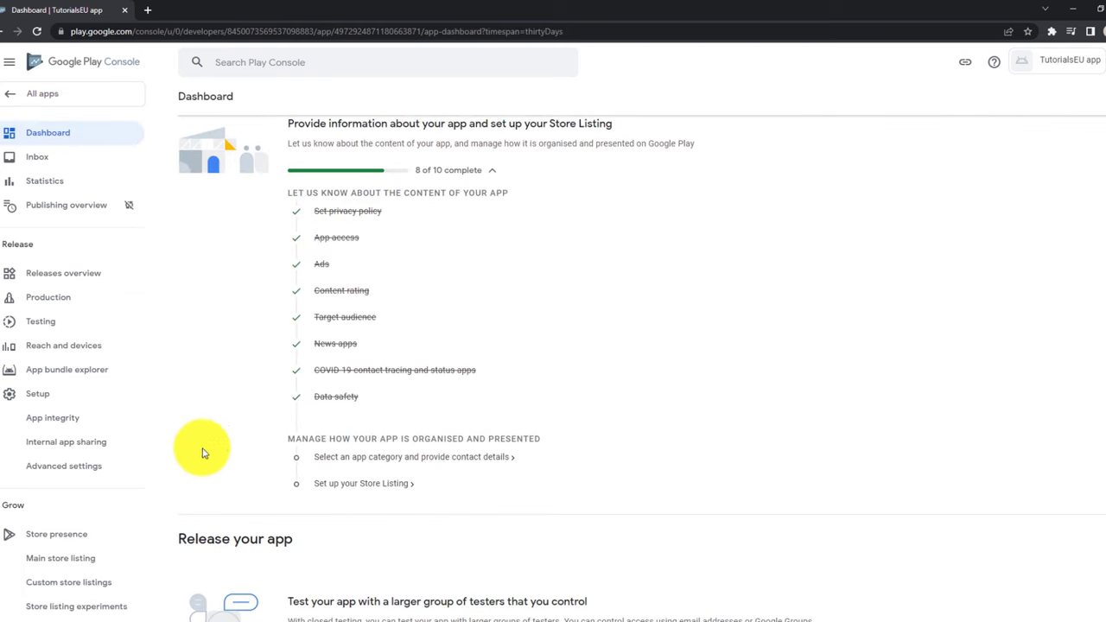
Set the app category to Art & design and apply the Art & design tag.
{"action": "left_click", "coordinate": [366, 460]}
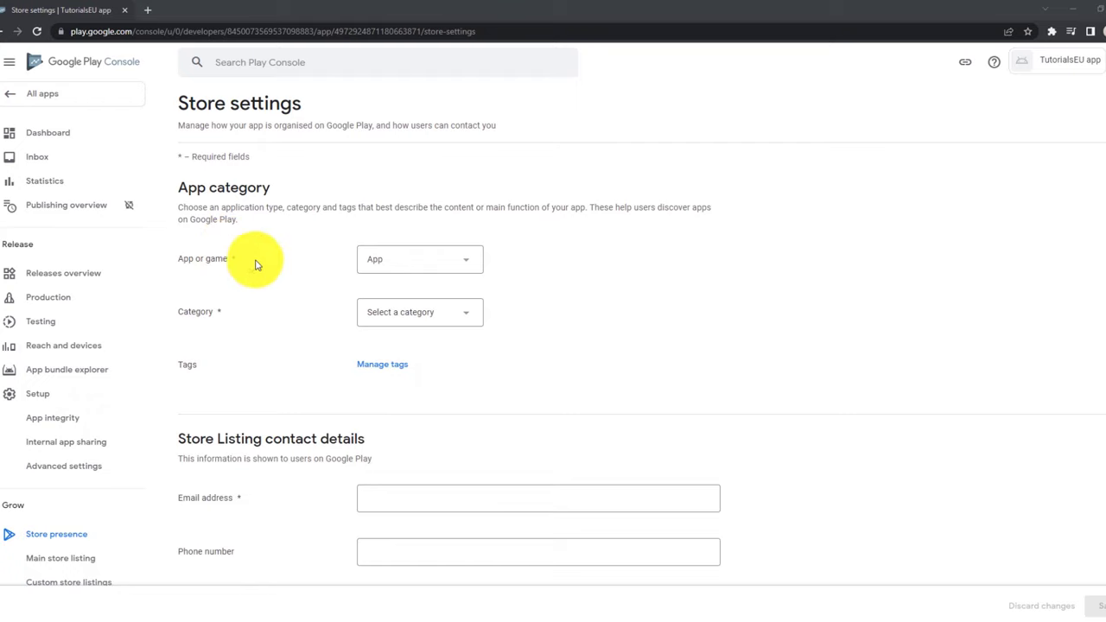
{"action": "left_click", "coordinate": [425, 320]}
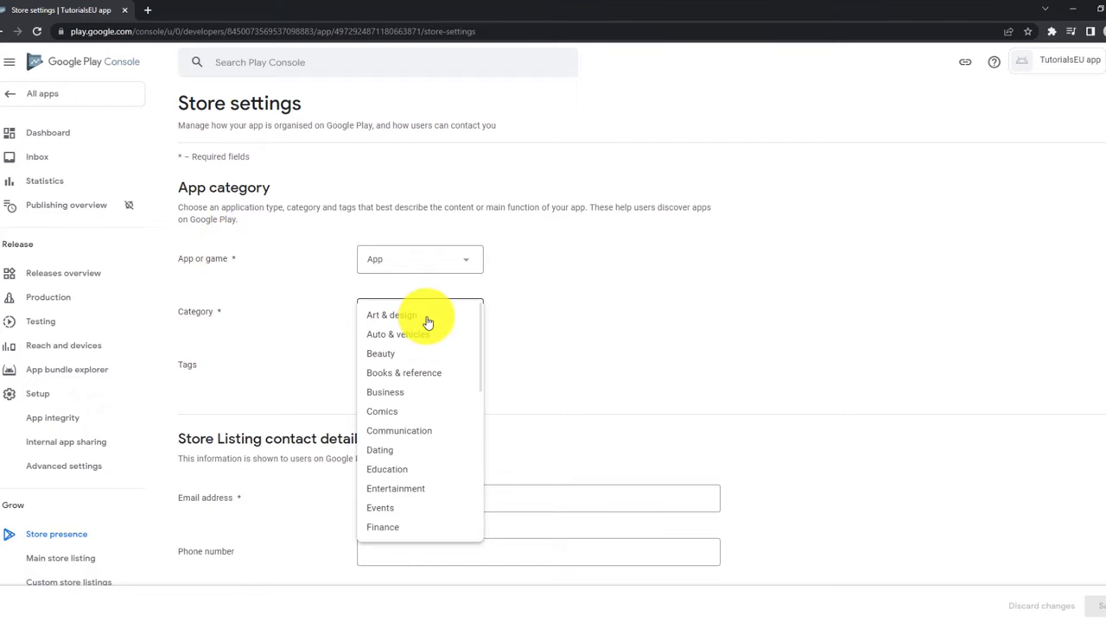
{"action": "left_click", "coordinate": [426, 320]}
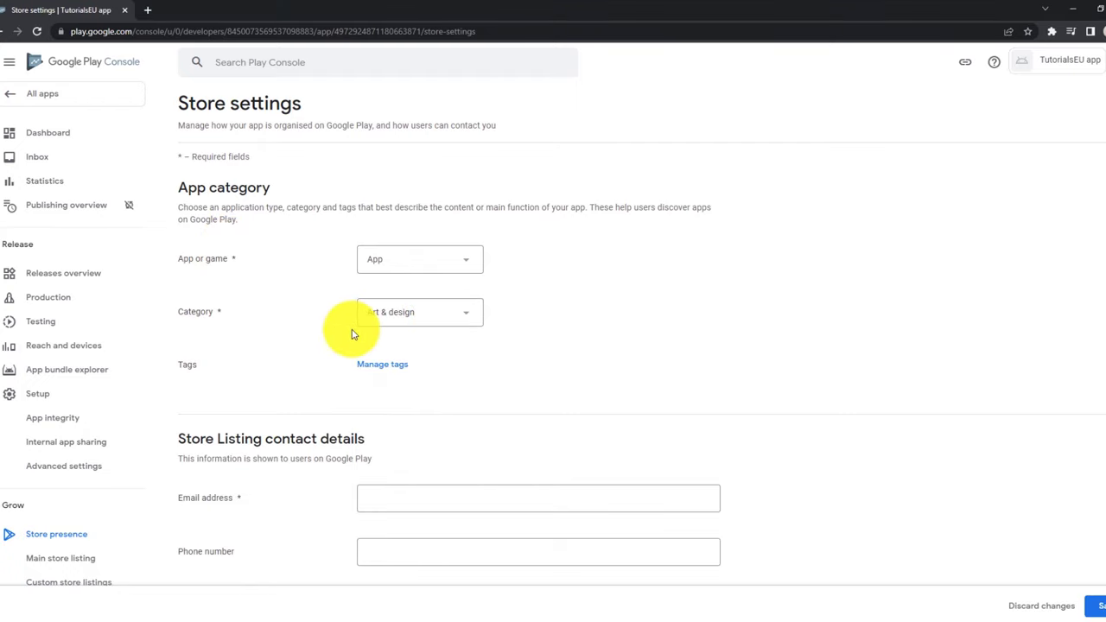
{"action": "left_click", "coordinate": [382, 363]}
{"action": "left_click", "coordinate": [88, 343]}
{"action": "scroll", "coordinate": [344, 337], "scroll_direction": "down", "scroll_amount": 2}
{"action": "scroll", "coordinate": [338, 363], "scroll_direction": "down", "scroll_amount": 20}
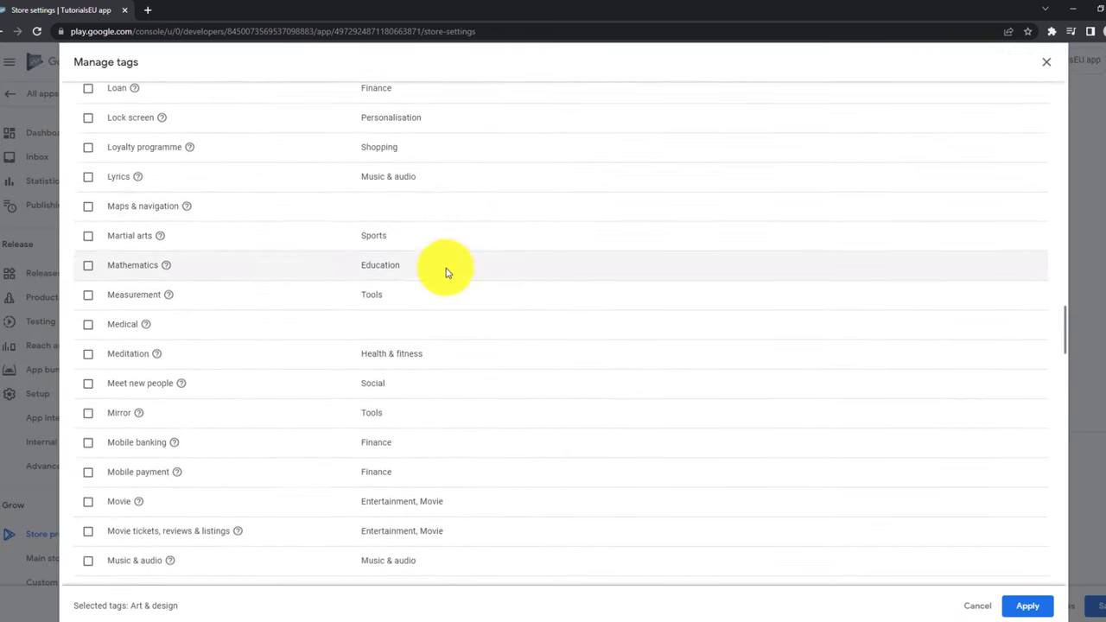
{"action": "scroll", "coordinate": [446, 273], "scroll_direction": "down", "scroll_amount": 14}
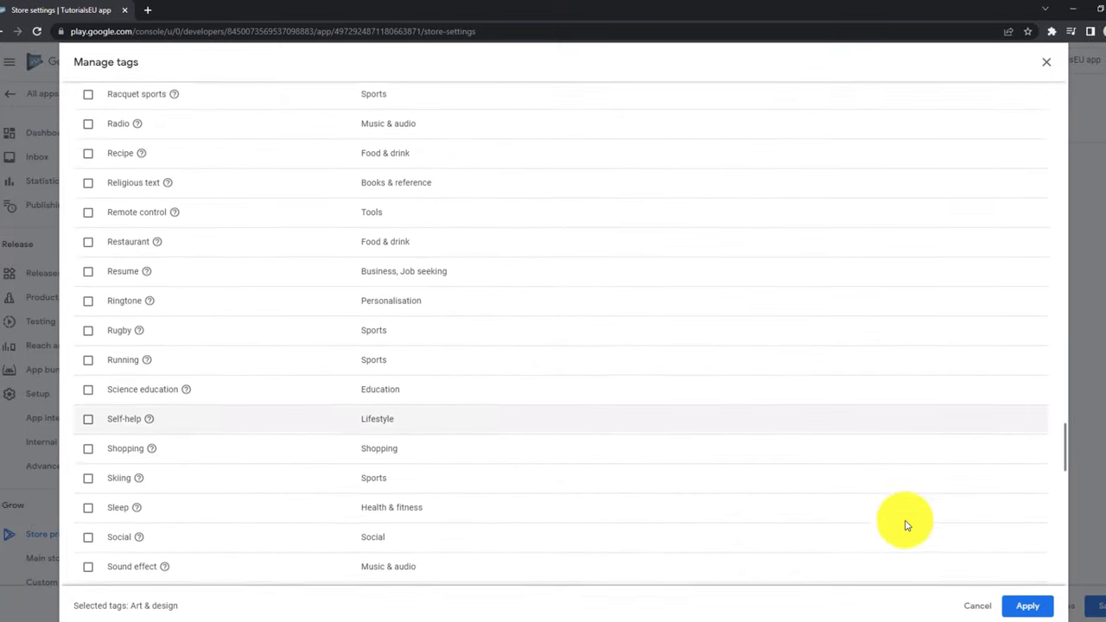
{"action": "left_click", "coordinate": [1032, 606]}
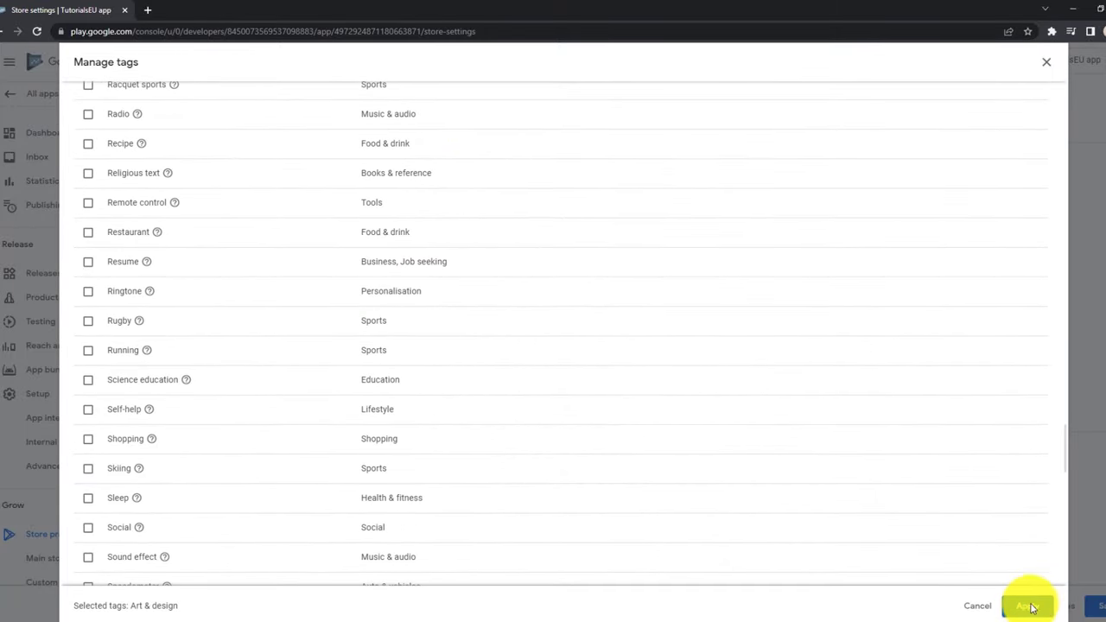
Paste the contact e-mail address and save the store settings.
{"action": "scroll", "coordinate": [801, 398], "scroll_direction": "down", "scroll_amount": 3}
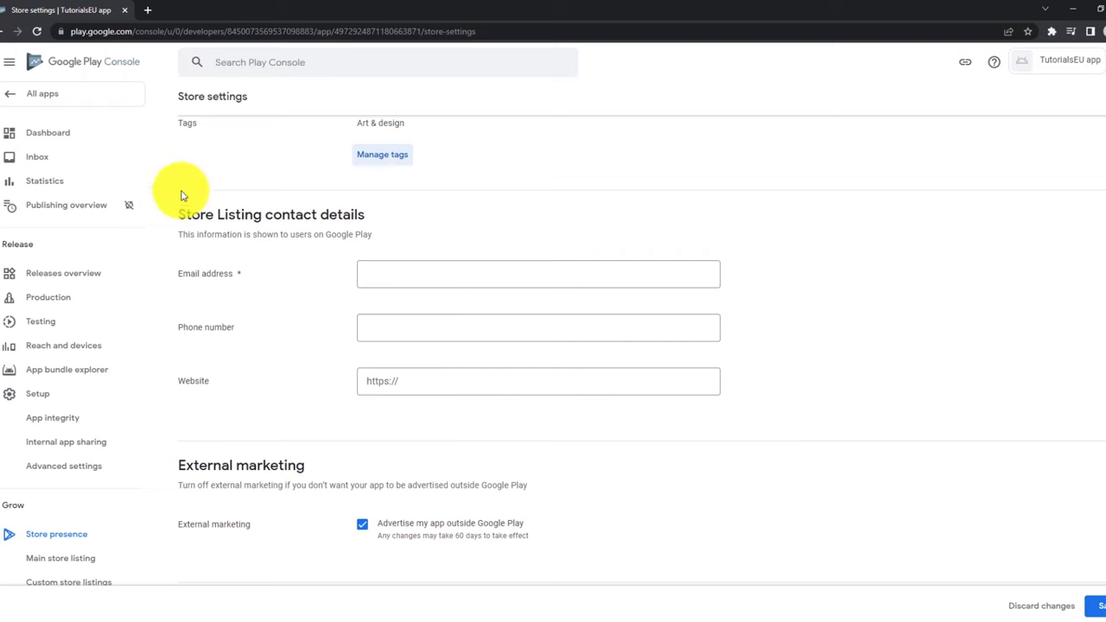
{"action": "left_click", "coordinate": [453, 271]}
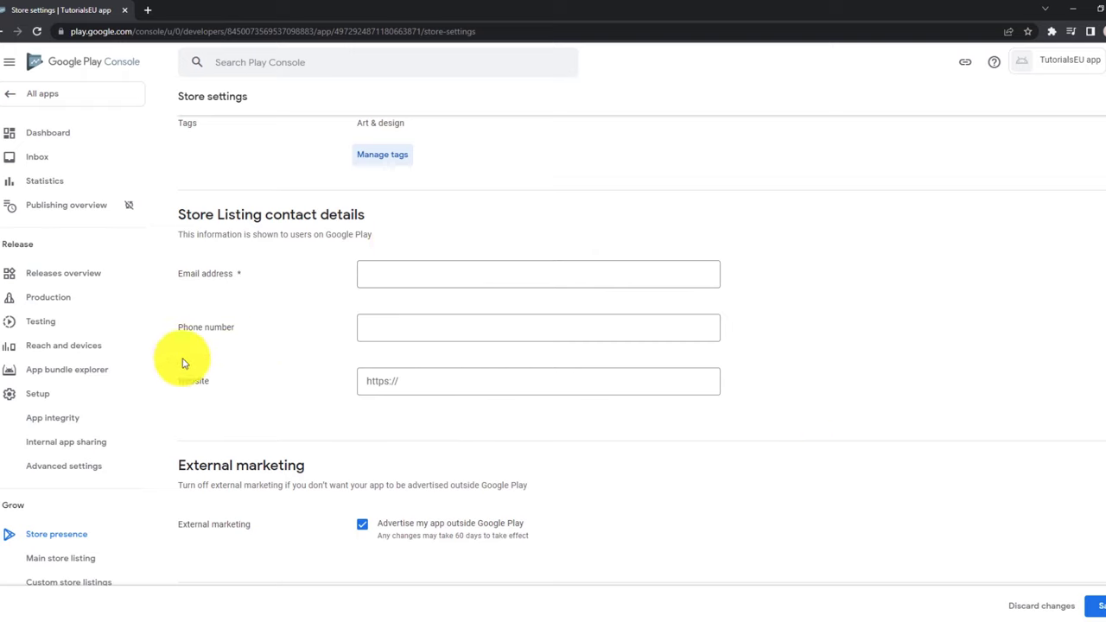
{"action": "left_click", "coordinate": [420, 271]}
{"action": "key", "text": "ctrl+v"}
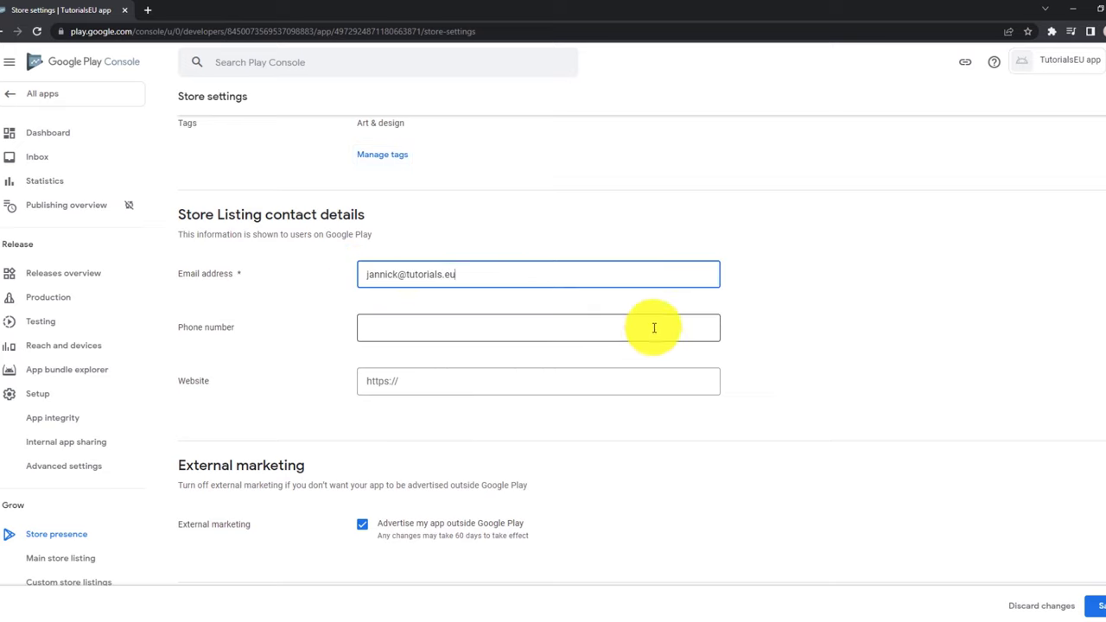
{"action": "scroll", "coordinate": [704, 367], "scroll_direction": "down", "scroll_amount": 2}
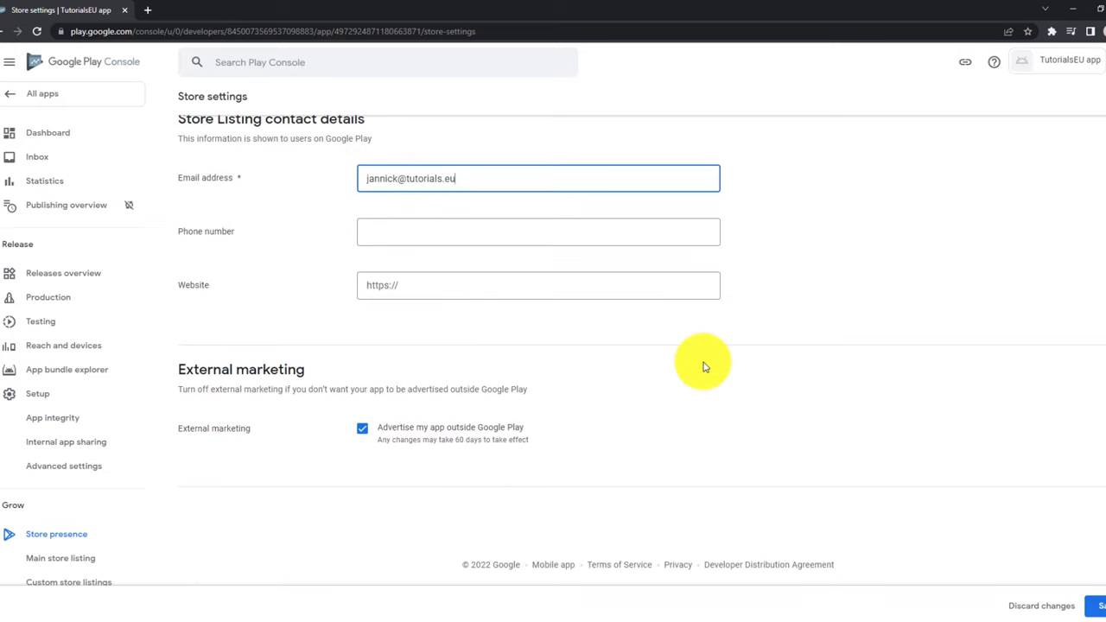
{"action": "left_click", "coordinate": [1095, 606]}
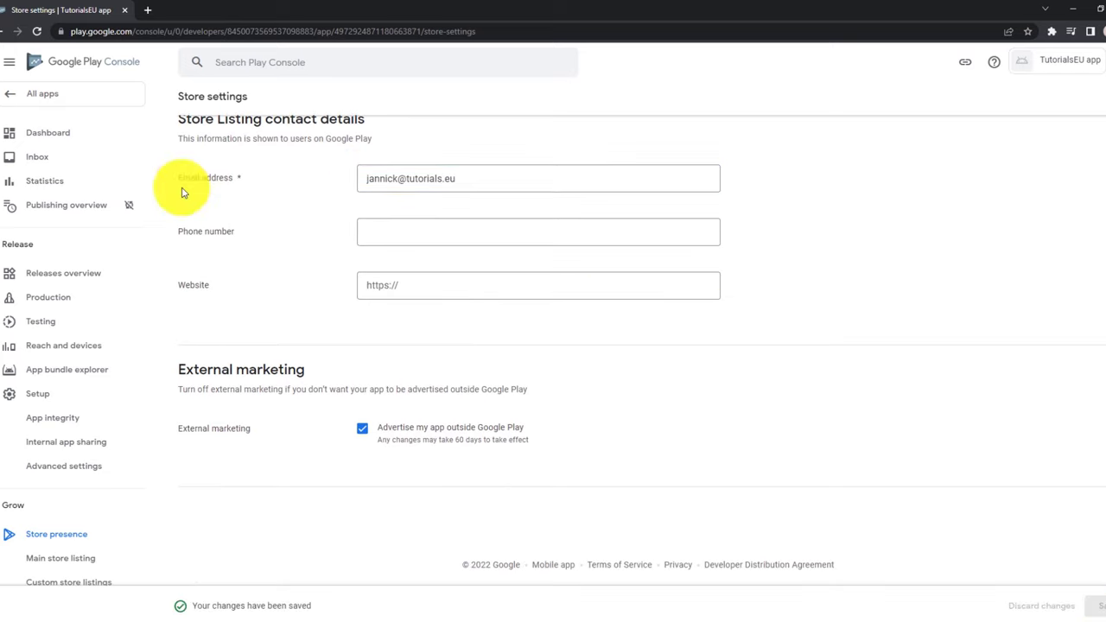
Open the 'Set up your Store Listing' task from the app dashboard.
{"action": "left_click", "coordinate": [76, 140]}
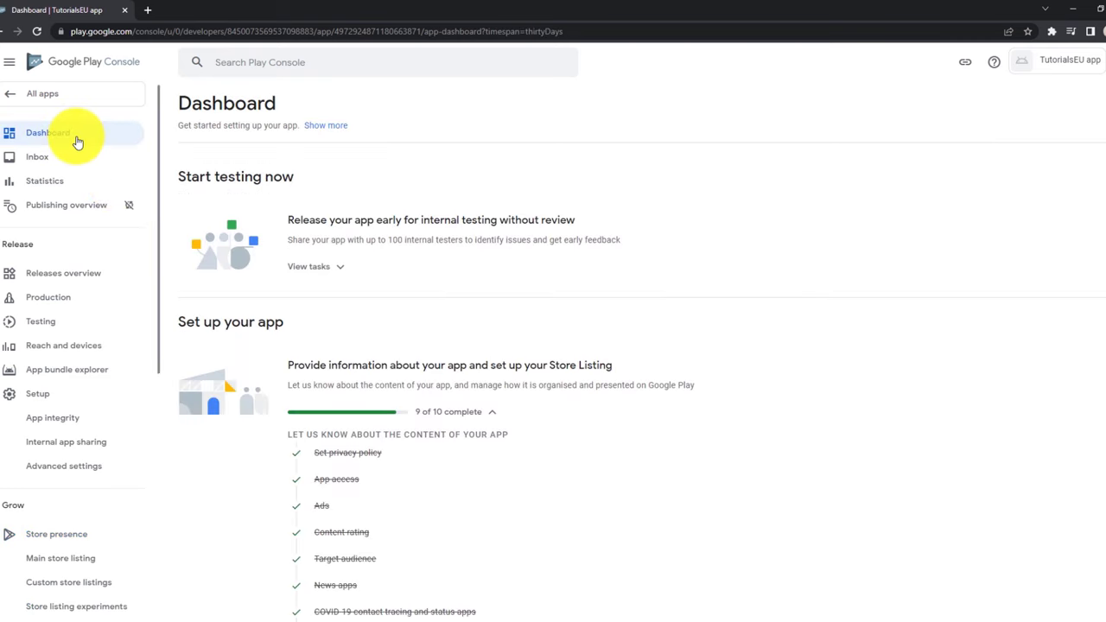
{"action": "scroll", "coordinate": [443, 328], "scroll_direction": "down", "scroll_amount": 3}
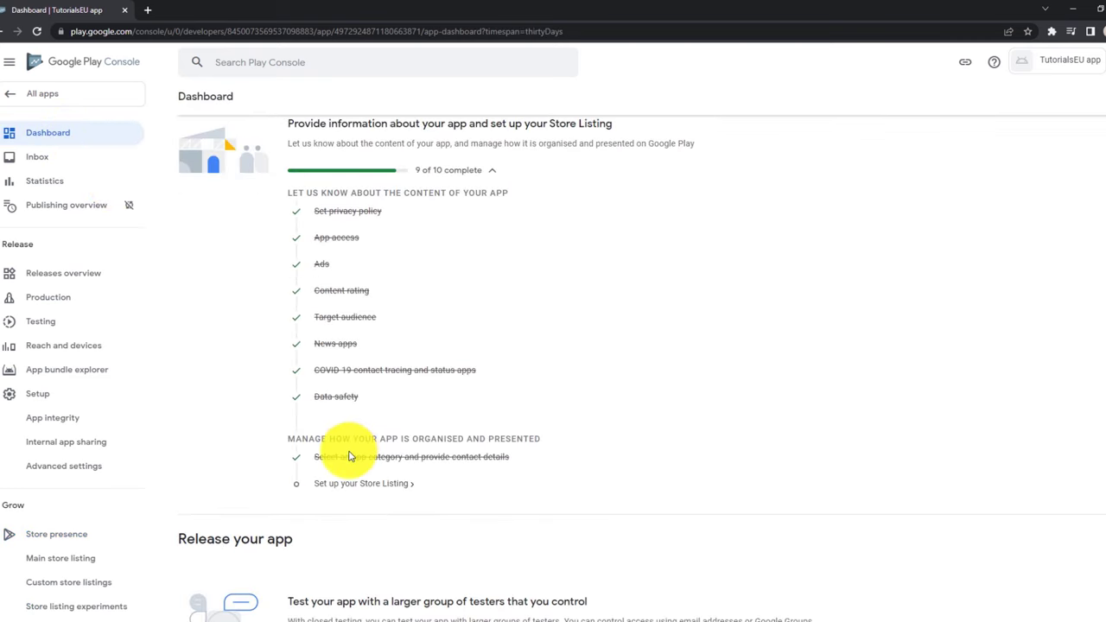
{"action": "scroll", "coordinate": [354, 441], "scroll_direction": "down", "scroll_amount": 1}
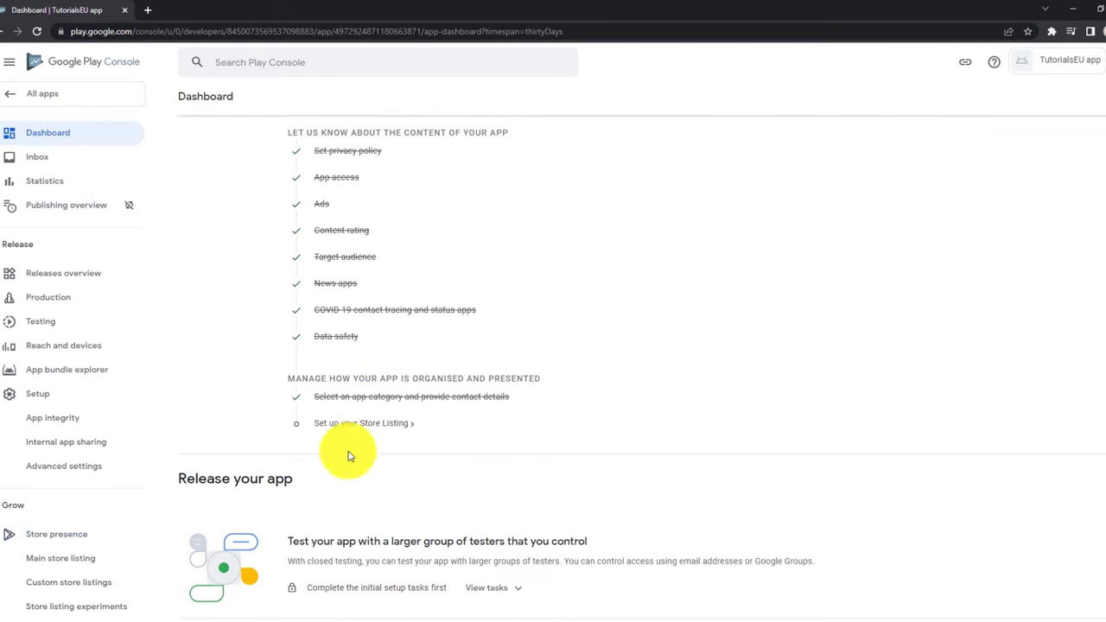
{"action": "left_click", "coordinate": [389, 427]}
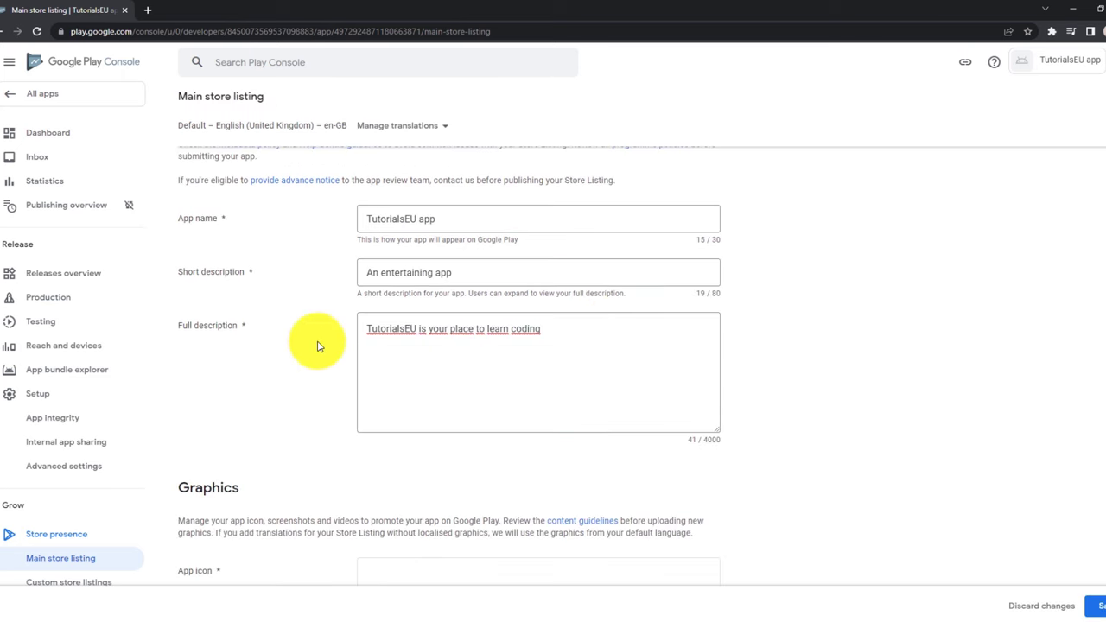
{"action": "scroll", "coordinate": [317, 347], "scroll_direction": "down", "scroll_amount": 3}
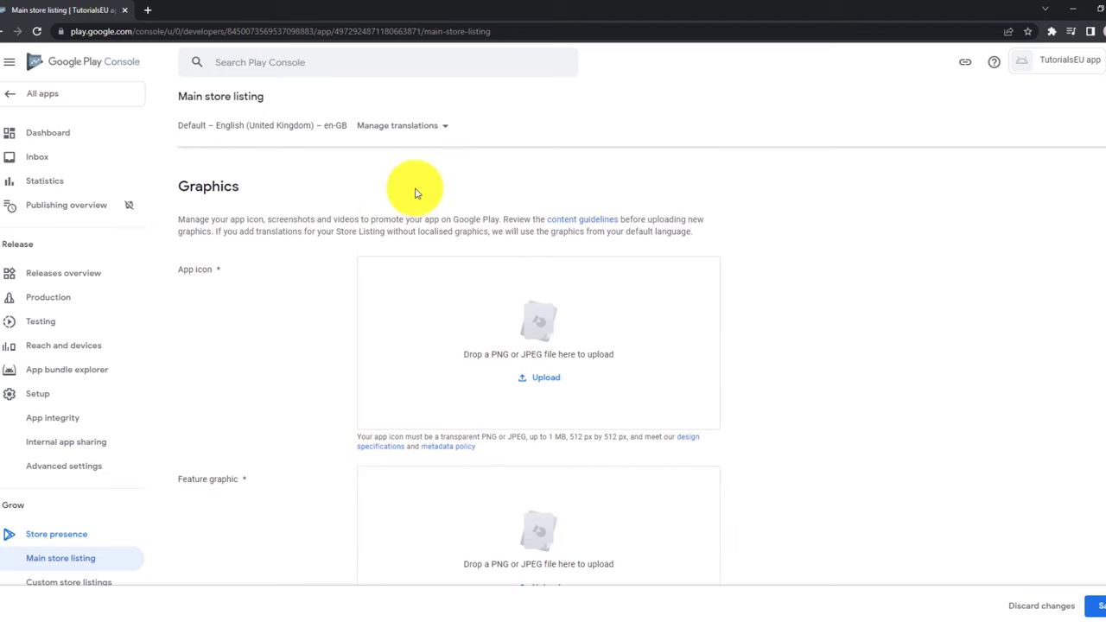
{"action": "scroll", "coordinate": [354, 198], "scroll_direction": "down", "scroll_amount": 1}
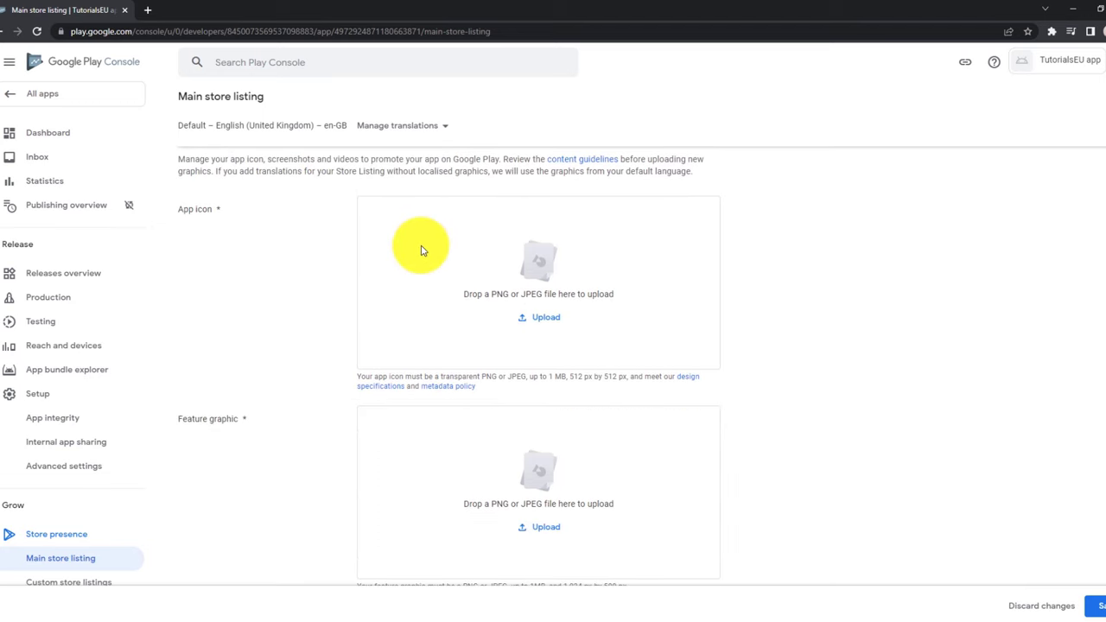
{"action": "left_click_drag", "start_coordinate": [349, 378], "coordinate": [780, 388]}
{"action": "left_click", "coordinate": [584, 389]}
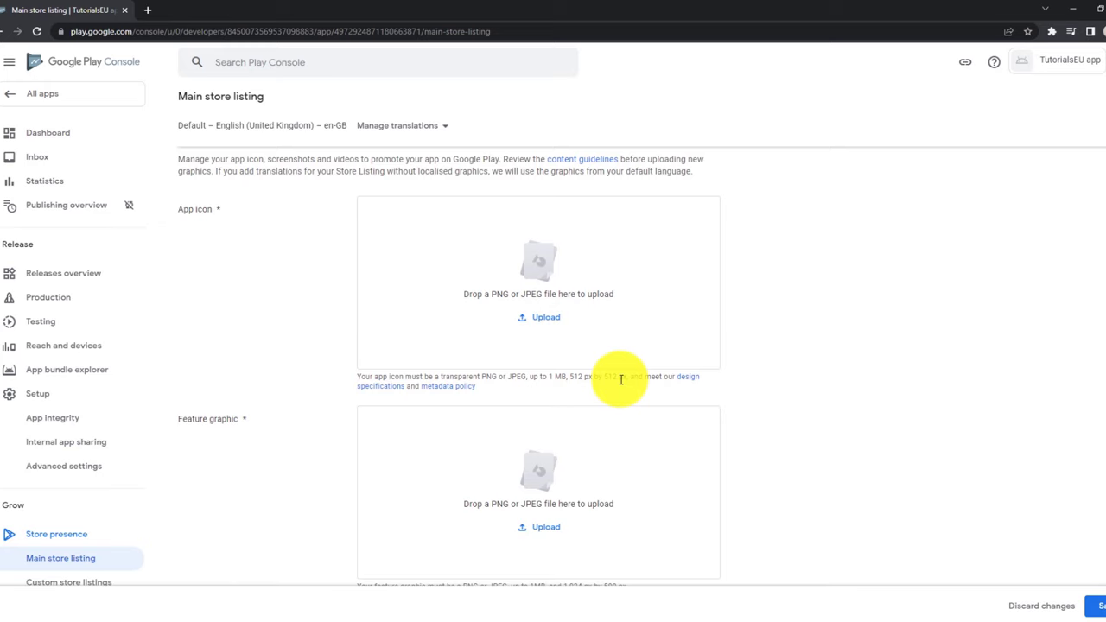
{"action": "scroll", "coordinate": [717, 346], "scroll_direction": "down", "scroll_amount": 2}
{"action": "scroll", "coordinate": [748, 332], "scroll_direction": "down", "scroll_amount": 1}
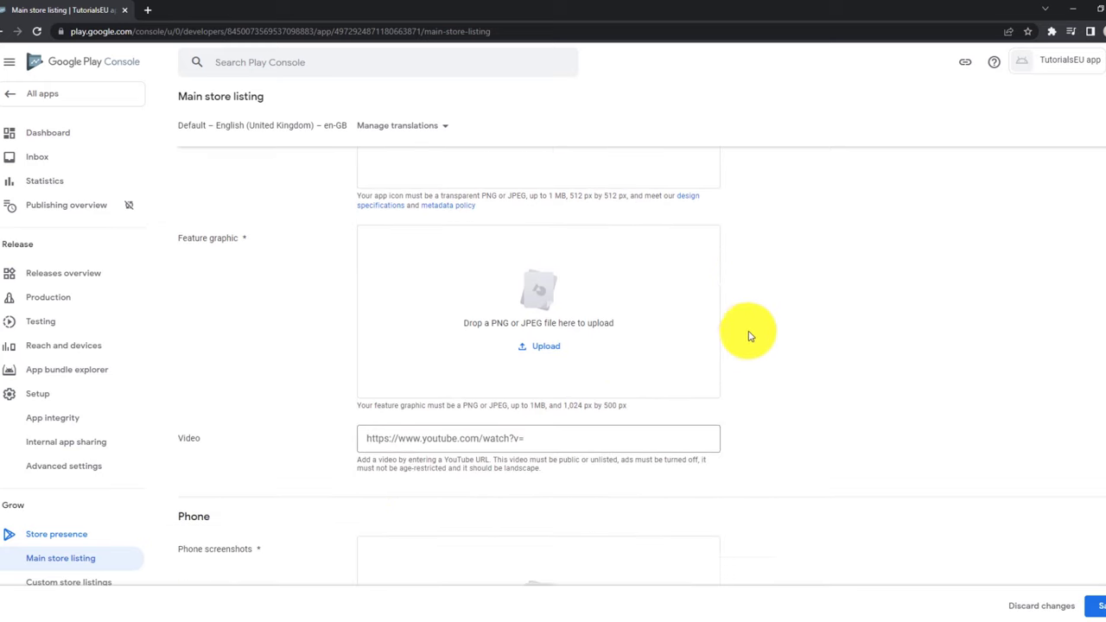
{"action": "scroll", "coordinate": [259, 423], "scroll_direction": "down", "scroll_amount": 1}
{"action": "scroll", "coordinate": [311, 363], "scroll_direction": "up", "scroll_amount": 2}
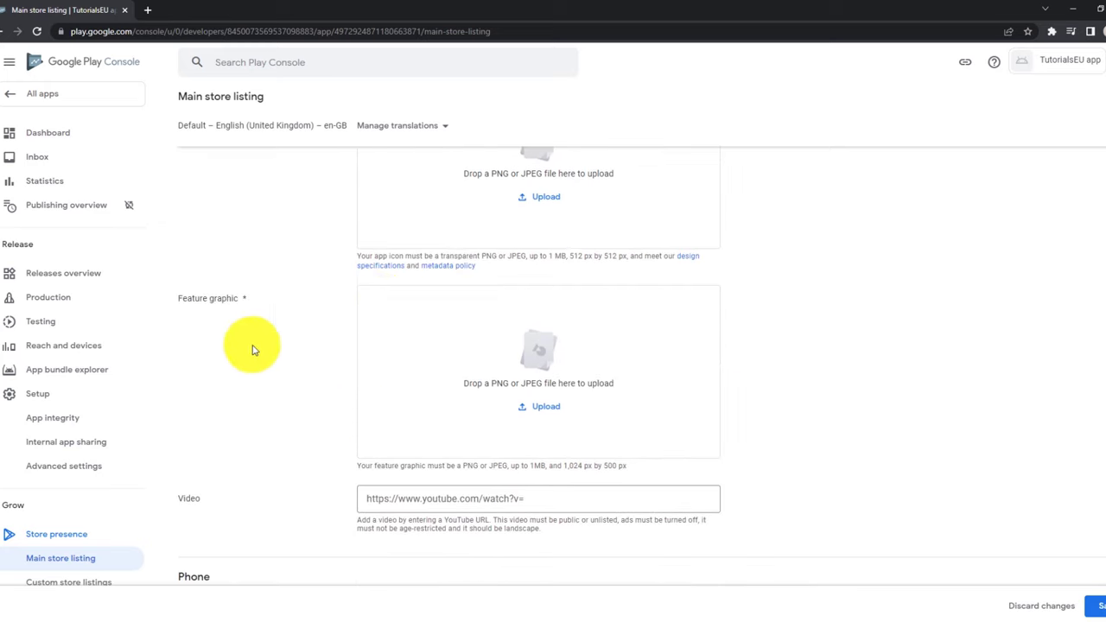
{"action": "scroll", "coordinate": [432, 293], "scroll_direction": "down", "scroll_amount": 1}
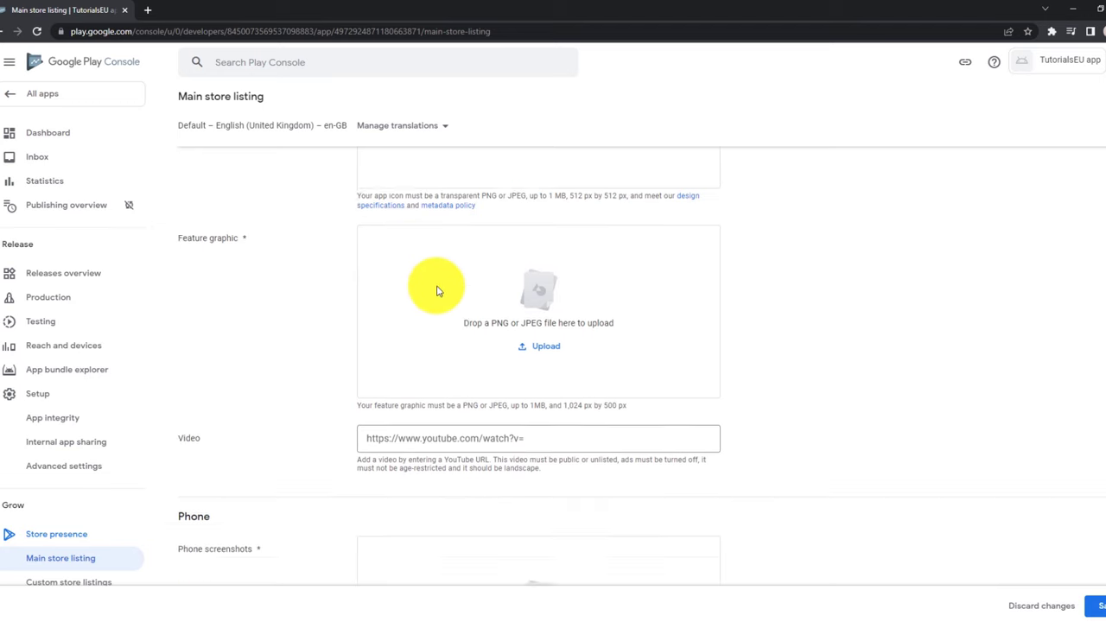
{"action": "scroll", "coordinate": [438, 291], "scroll_direction": "down", "scroll_amount": 6}
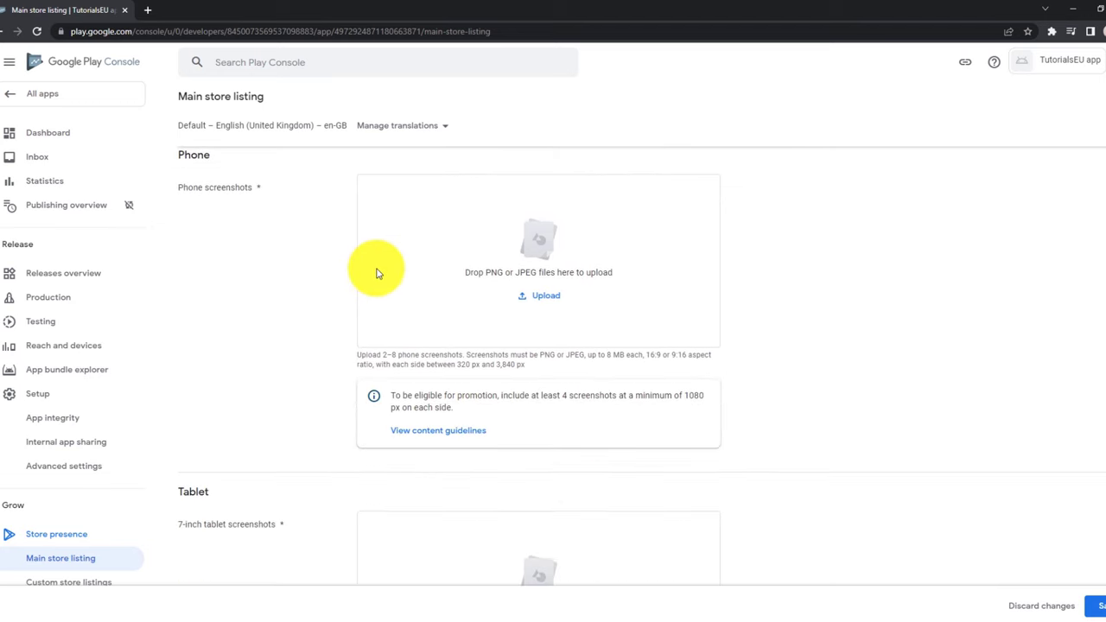
{"action": "scroll", "coordinate": [380, 276], "scroll_direction": "up", "scroll_amount": 1}
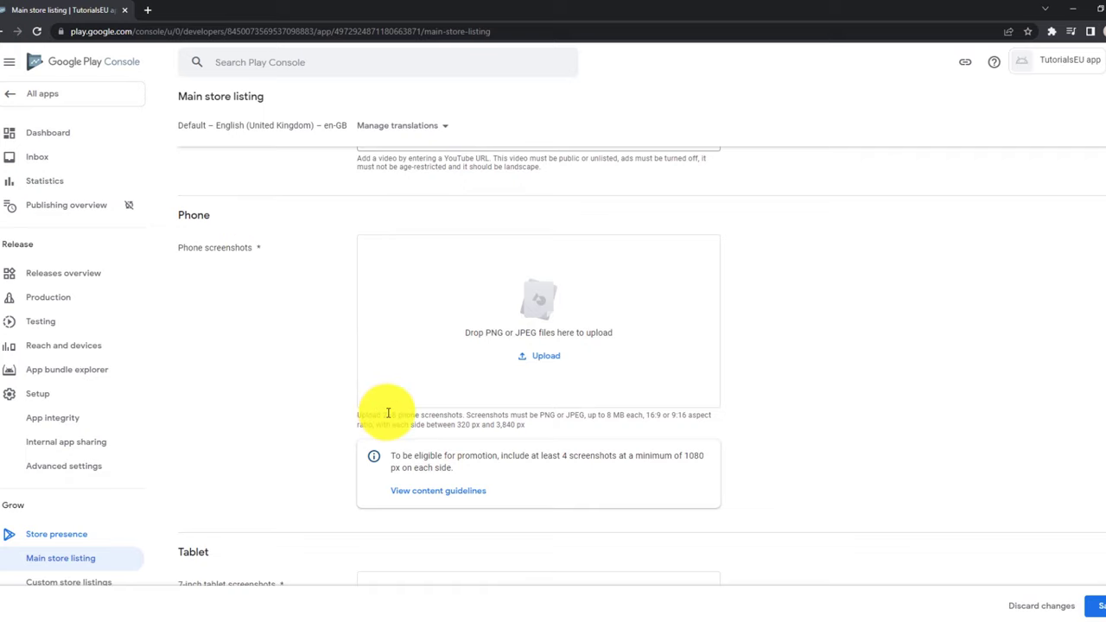
{"action": "scroll", "coordinate": [298, 269], "scroll_direction": "down", "scroll_amount": 2}
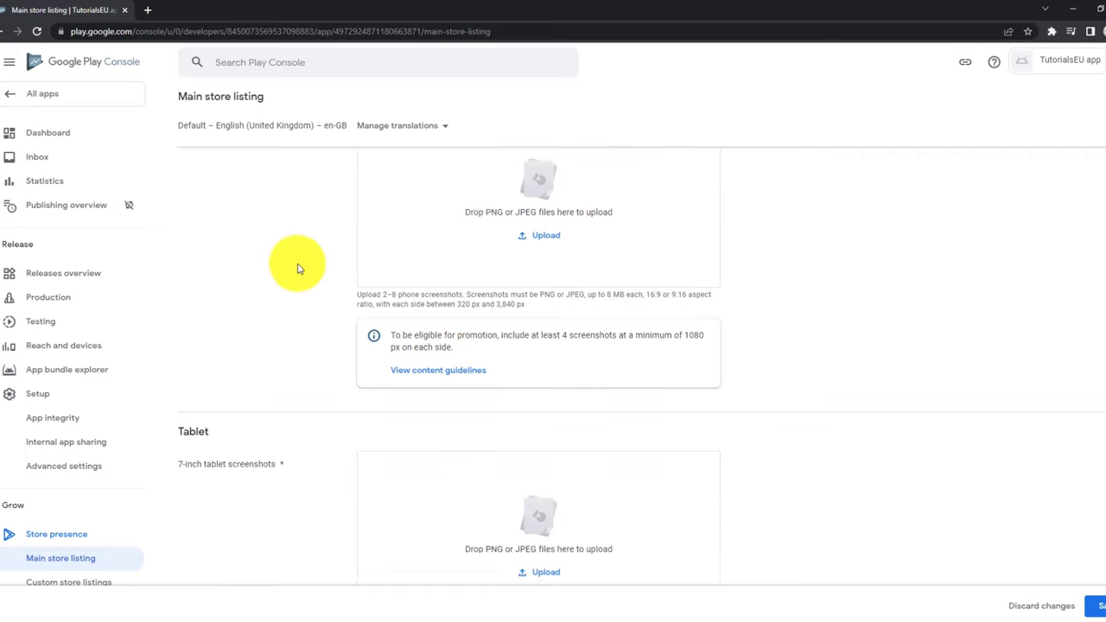
{"action": "scroll", "coordinate": [296, 269], "scroll_direction": "down", "scroll_amount": 4}
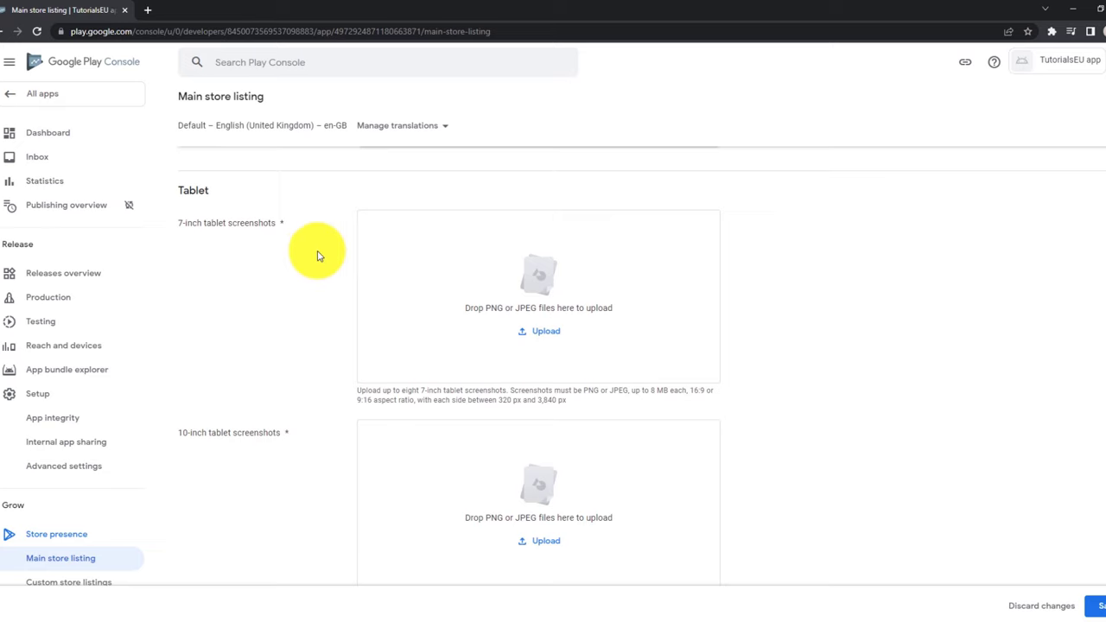
{"action": "scroll", "coordinate": [233, 267], "scroll_direction": "down", "scroll_amount": 1}
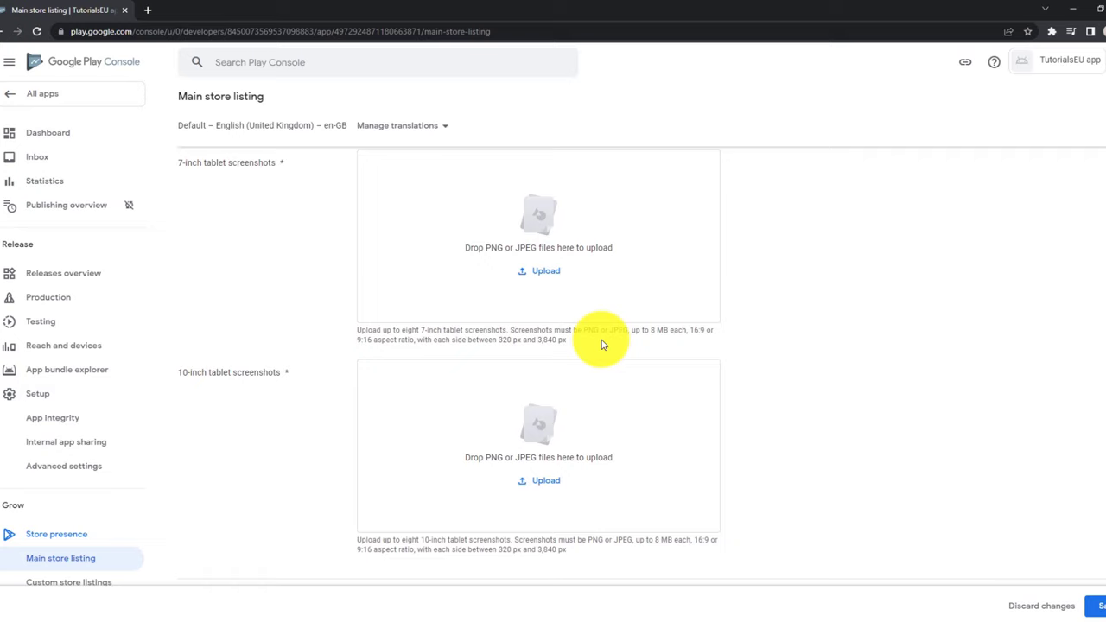
{"action": "scroll", "coordinate": [772, 347], "scroll_direction": "up", "scroll_amount": 2}
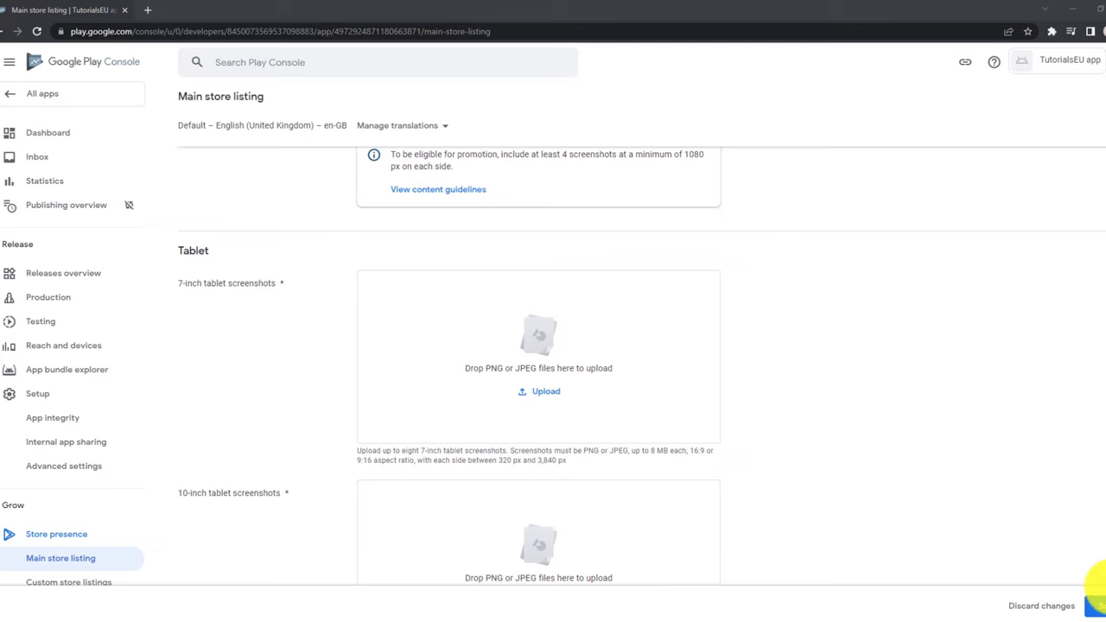
Attempt to save the store listing, exposing the missing icon and feature graphic, then expand Testing.
{"action": "left_click", "coordinate": [1095, 606]}
{"action": "scroll", "coordinate": [383, 276], "scroll_direction": "up", "scroll_amount": 4}
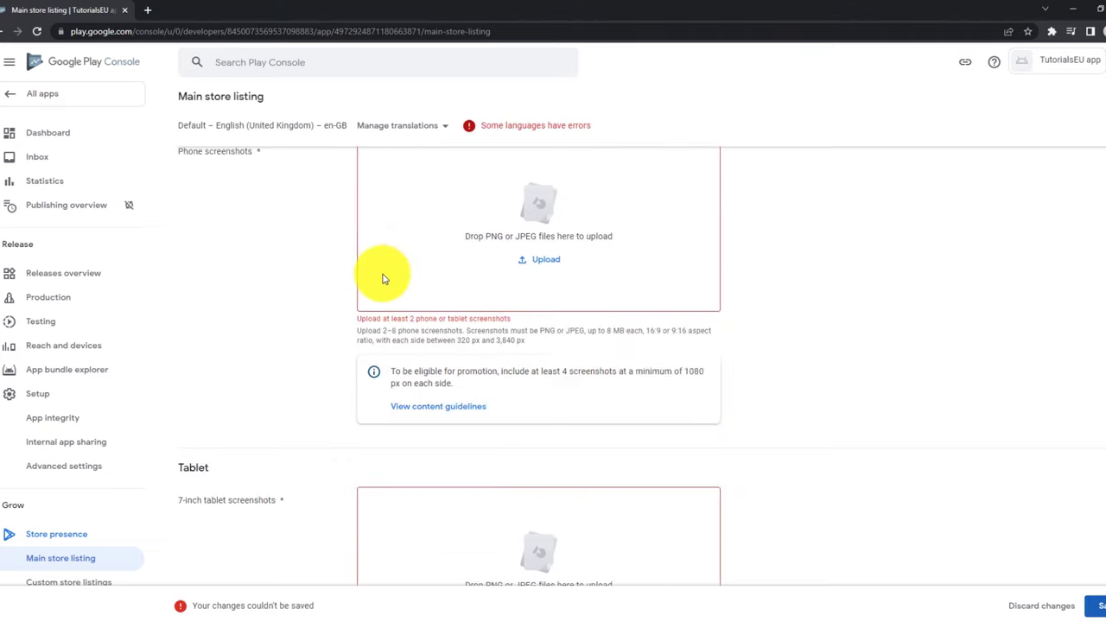
{"action": "scroll", "coordinate": [629, 337], "scroll_direction": "up", "scroll_amount": 3}
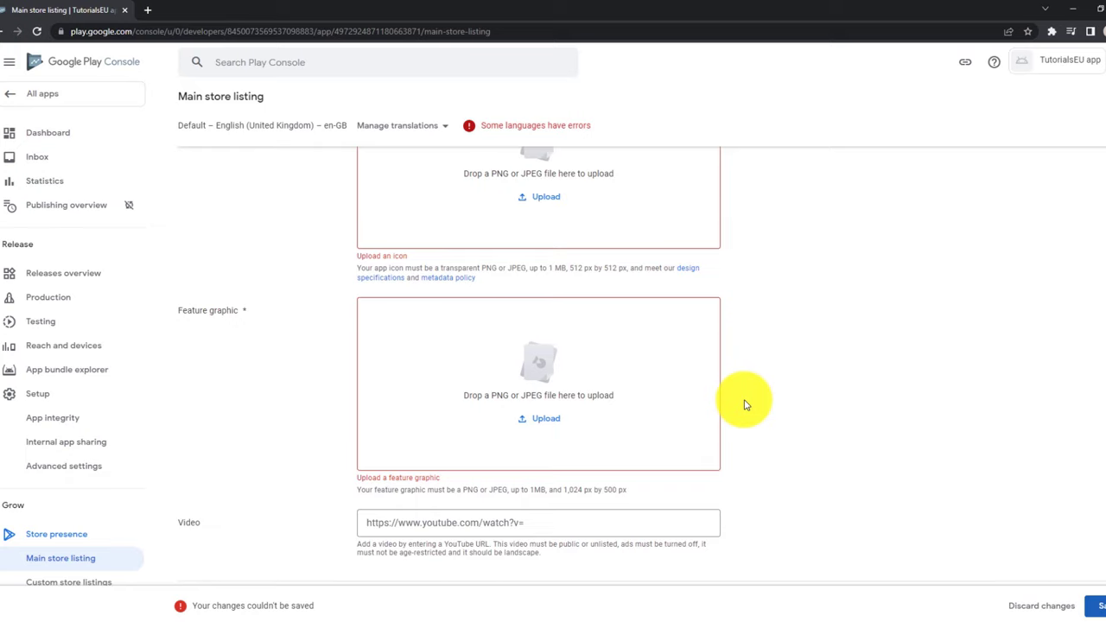
{"action": "left_click", "coordinate": [65, 328]}
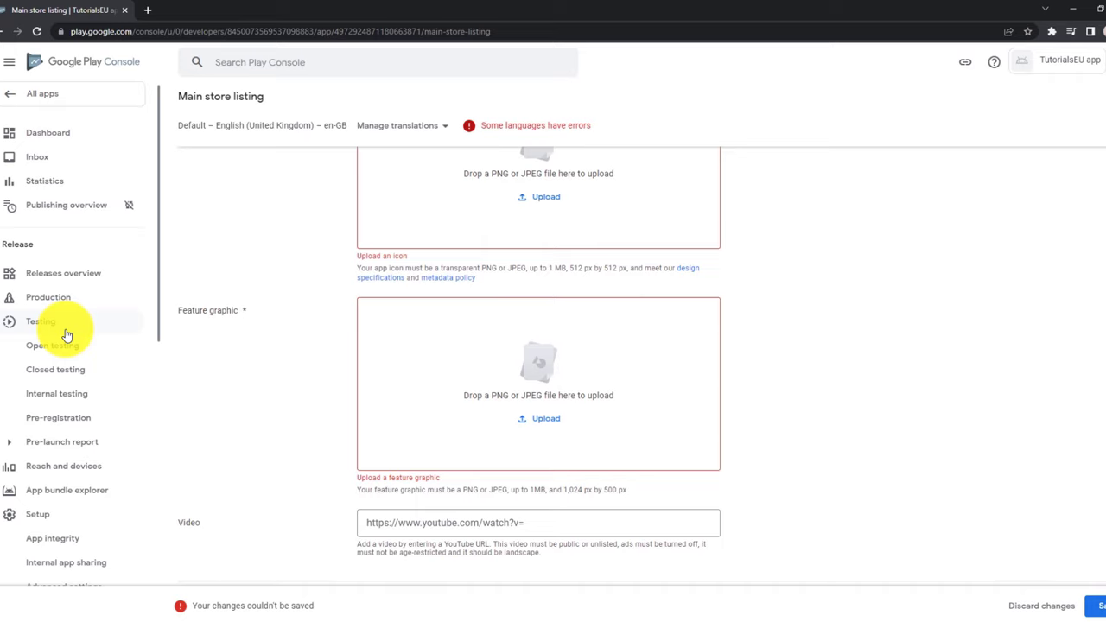
Discard the unsaved store listing edits and go to the Production track page.
{"action": "left_click", "coordinate": [11, 321]}
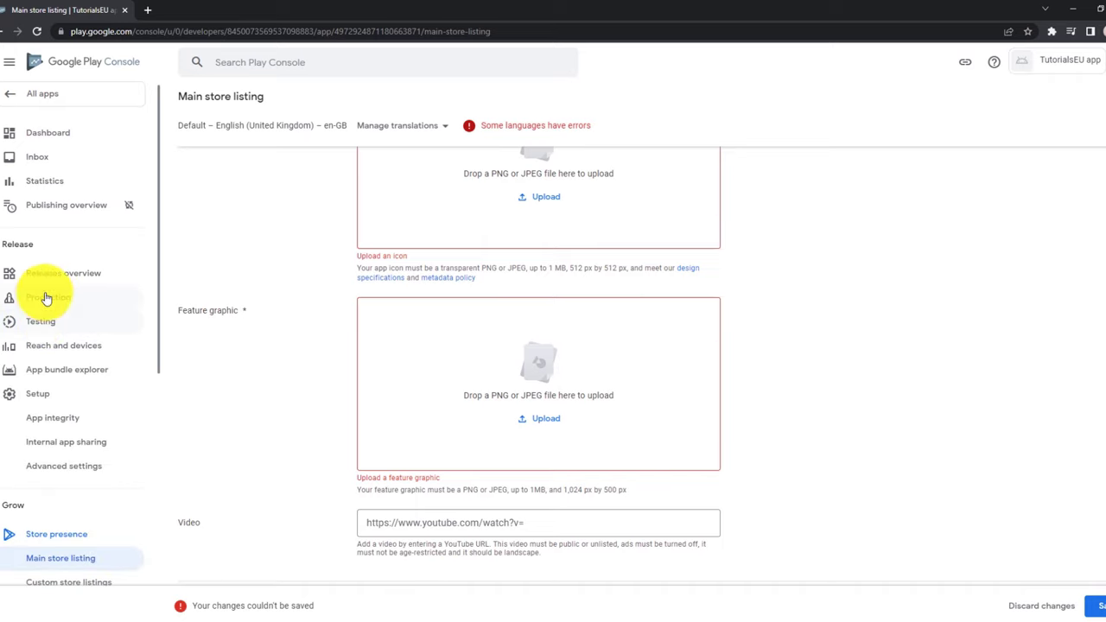
{"action": "left_click", "coordinate": [50, 297]}
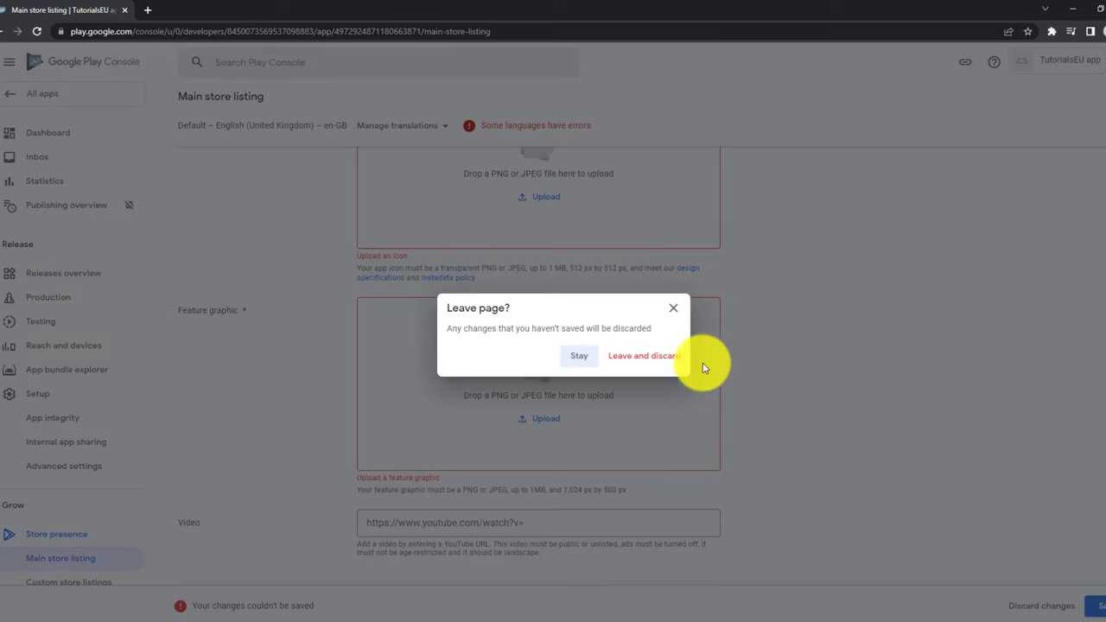
{"action": "left_click", "coordinate": [661, 358]}
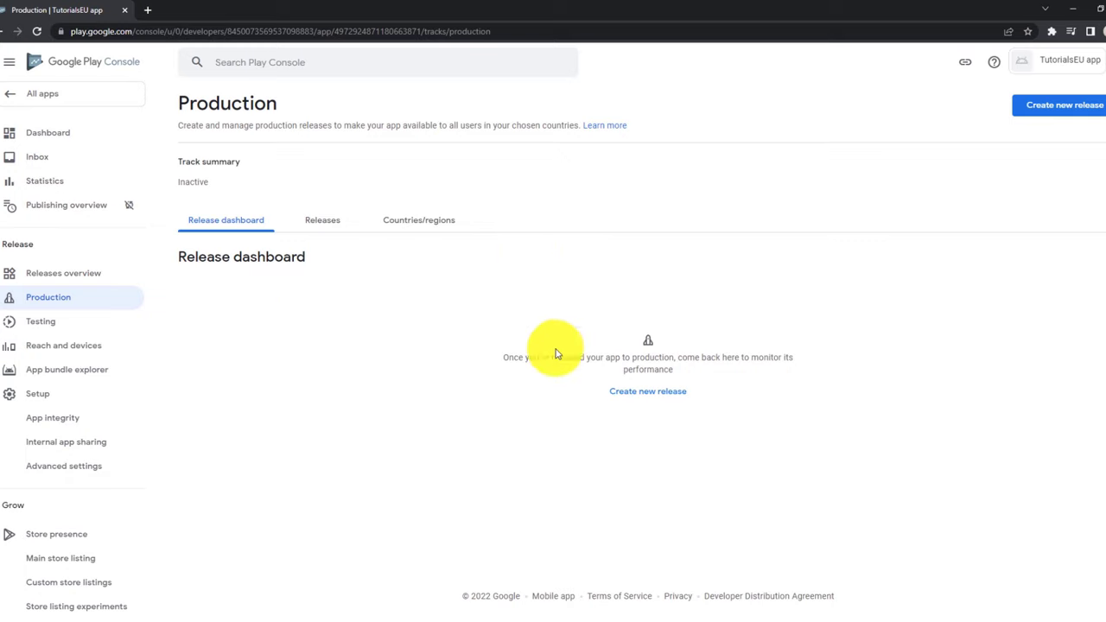
Create a new production release and look over its empty app bundle and release details form.
{"action": "left_click", "coordinate": [1033, 108]}
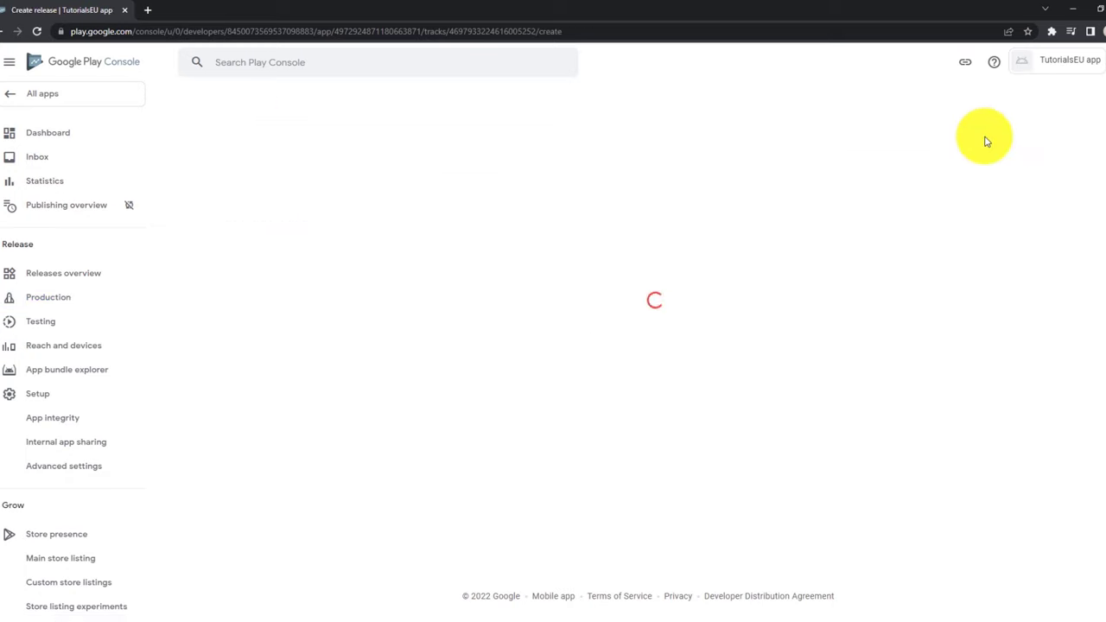
{"action": "scroll", "coordinate": [333, 286], "scroll_direction": "down", "scroll_amount": 1}
{"action": "scroll", "coordinate": [333, 286], "scroll_direction": "down", "scroll_amount": 1}
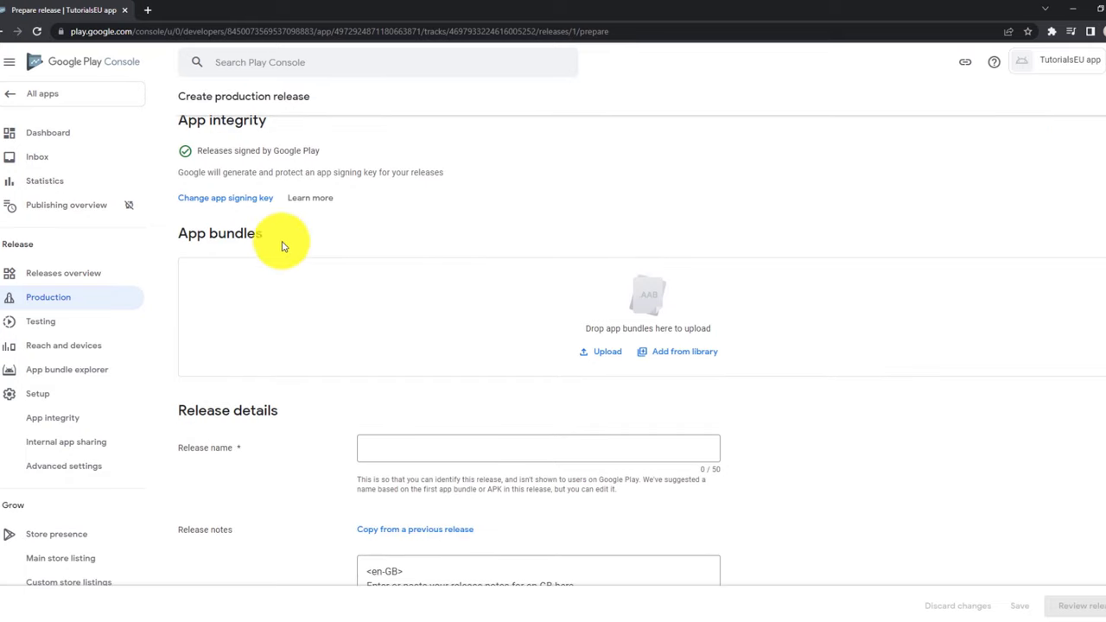
{"action": "scroll", "coordinate": [460, 285], "scroll_direction": "down", "scroll_amount": 2}
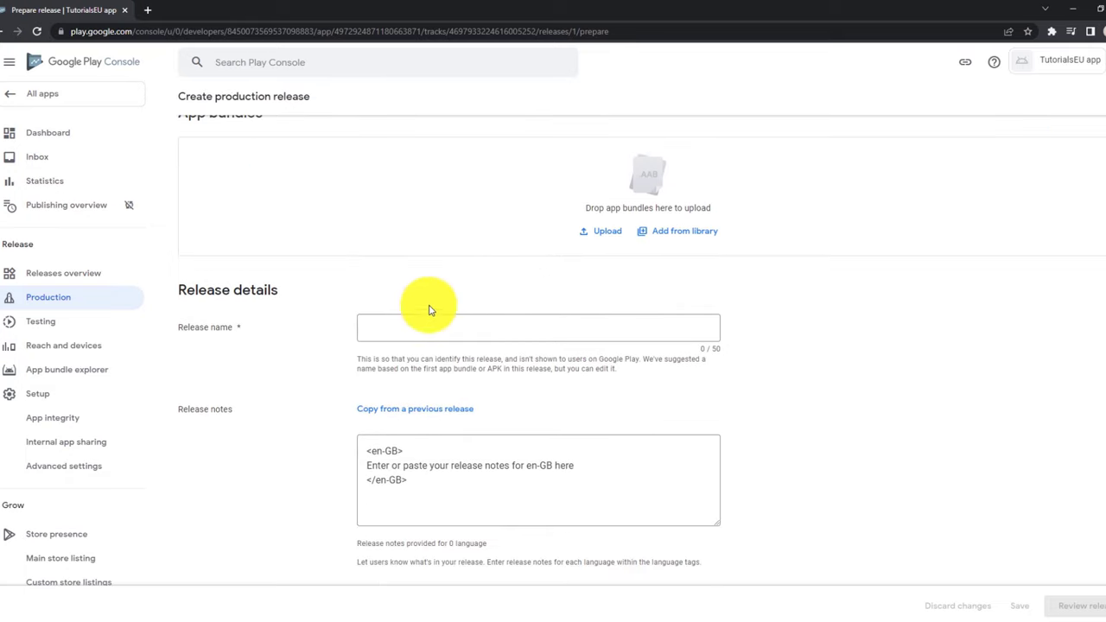
{"action": "scroll", "coordinate": [456, 294], "scroll_direction": "down", "scroll_amount": 1}
{"action": "scroll", "coordinate": [463, 300], "scroll_direction": "up", "scroll_amount": 2}
{"action": "scroll", "coordinate": [501, 299], "scroll_direction": "up", "scroll_amount": 2}
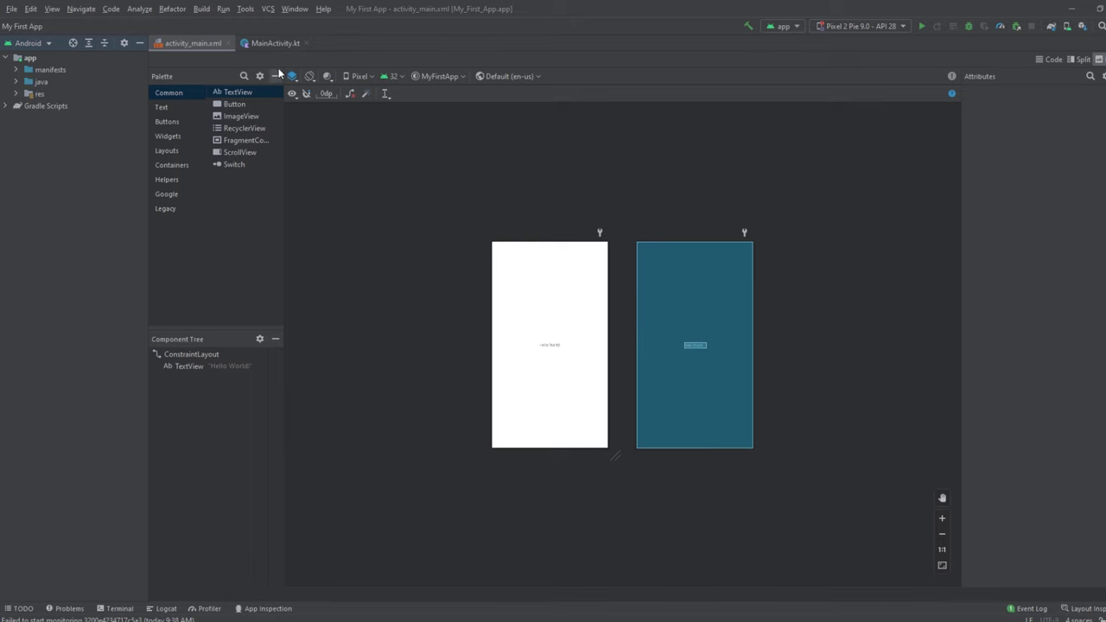
Start Build > Generate Signed Bundle / APK with Android App Bundle chosen and continue to the key store step.
{"action": "left_click", "coordinate": [195, 12]}
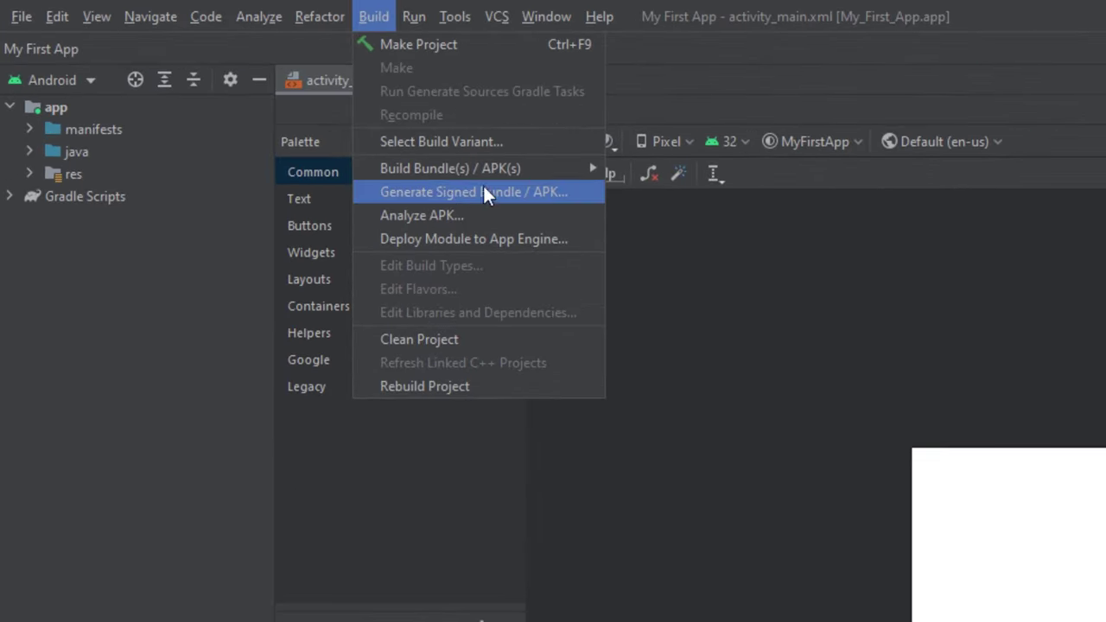
{"action": "left_click", "coordinate": [483, 192]}
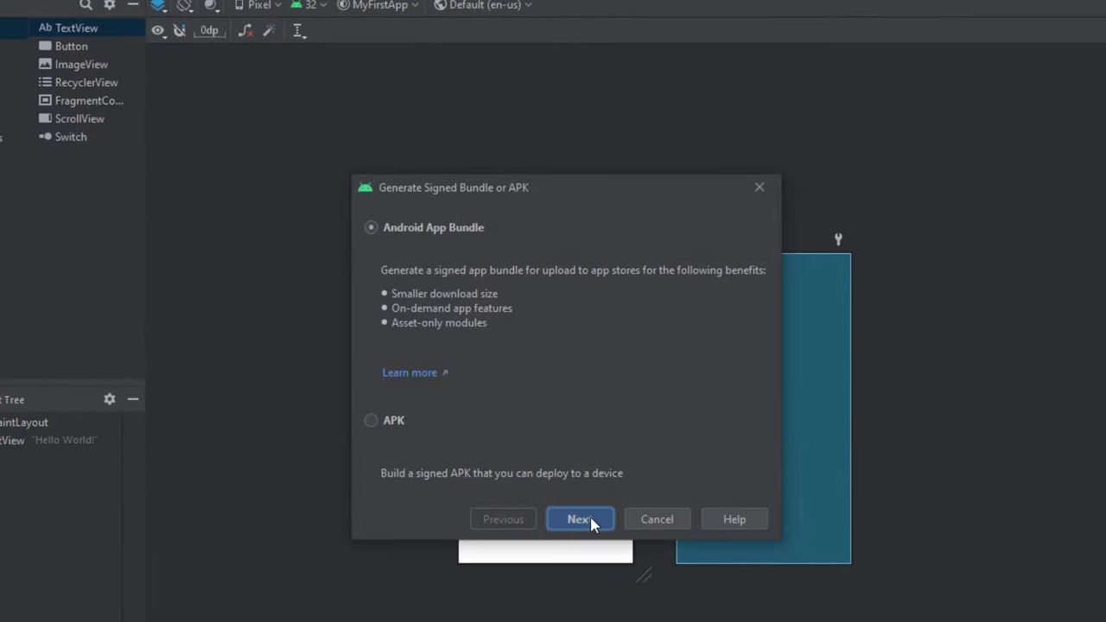
{"action": "left_click", "coordinate": [578, 519]}
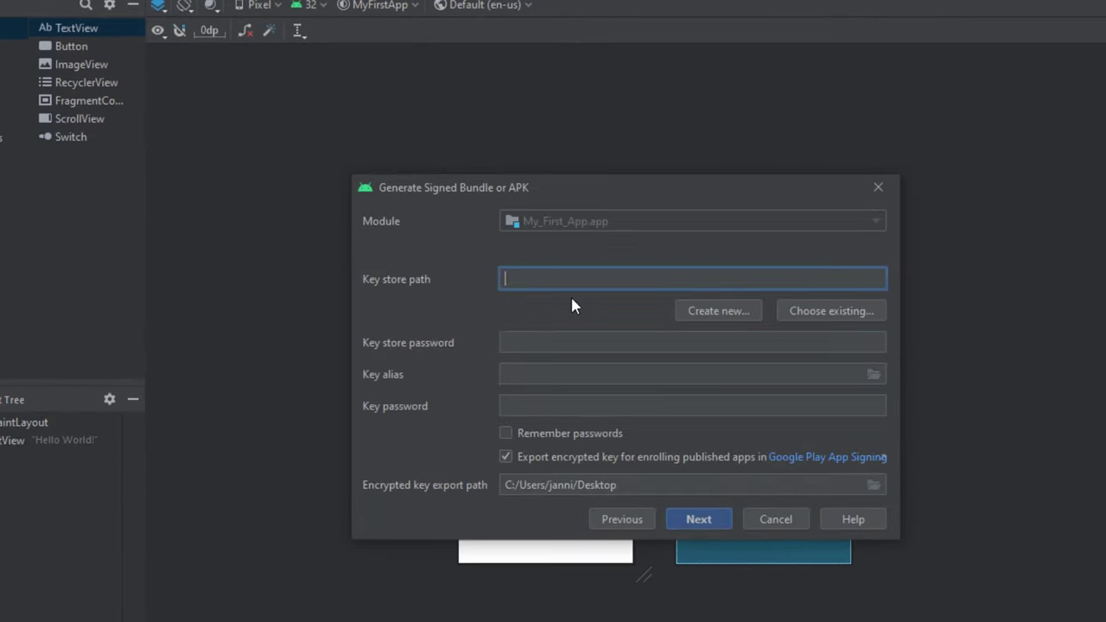
Create keystore.jks on the Desktop with a key store password and key alias 'upload'.
{"action": "left_click", "coordinate": [717, 312]}
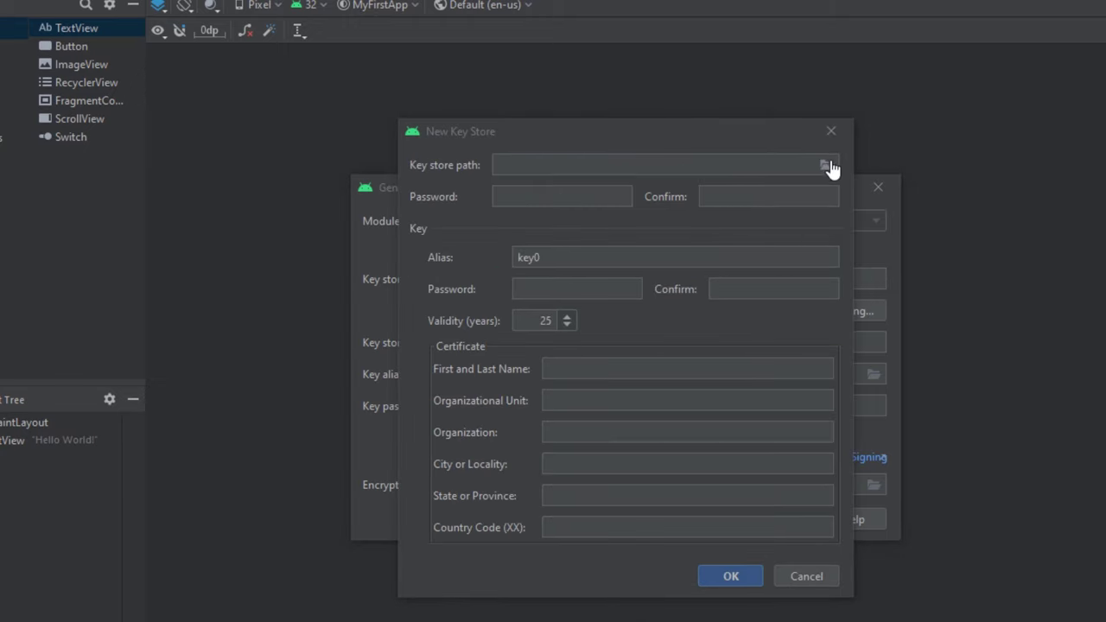
{"action": "type", "text": "C:\\Users\\janni\\Desktop\\keystore.jks"}
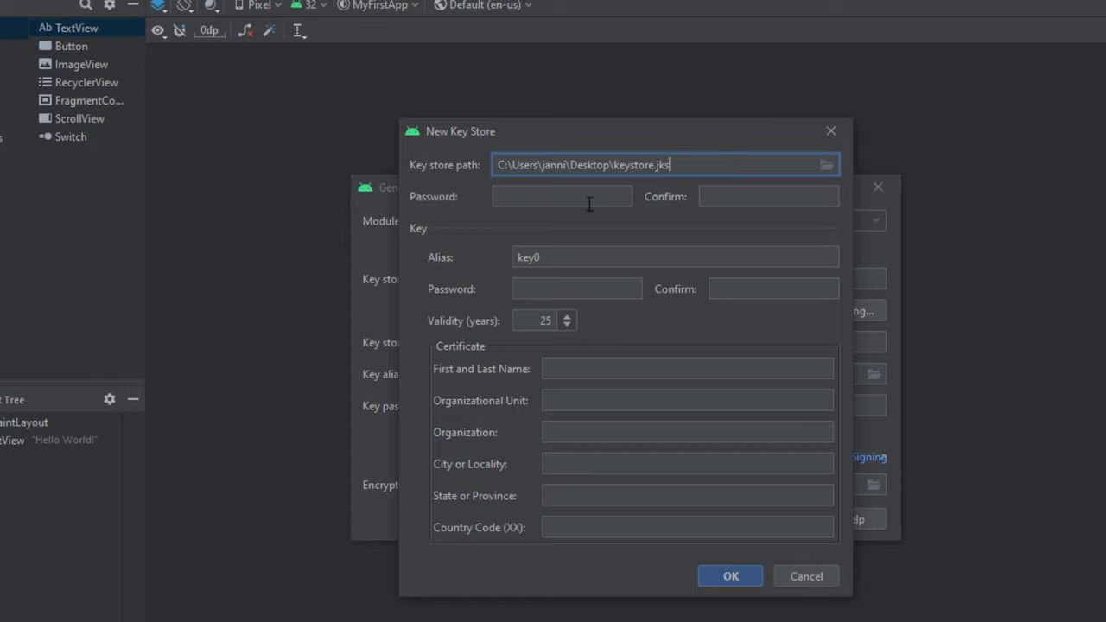
{"action": "key", "text": "Tab"}
{"action": "type", "text": "123456"}
{"action": "key", "text": "Tab"}
{"action": "type", "text": "123456"}
{"action": "key", "text": "Tab"}
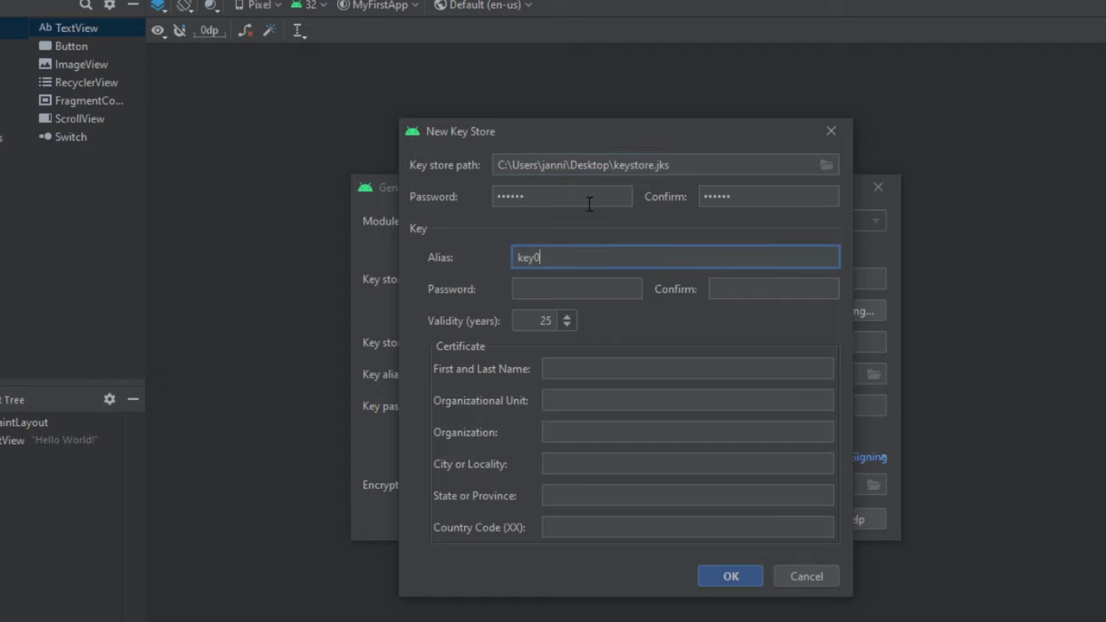
{"action": "key", "text": "BackSpace"}
{"action": "key", "text": "BackSpace"}
{"action": "key", "text": "BackSpace"}
{"action": "key", "text": "BackSpace"}
{"action": "type", "text": "upload"}
{"action": "key", "text": "Tab"}
{"action": "type", "text": "123456"}
{"action": "key", "text": "Tab"}
{"action": "type", "text": "123456"}
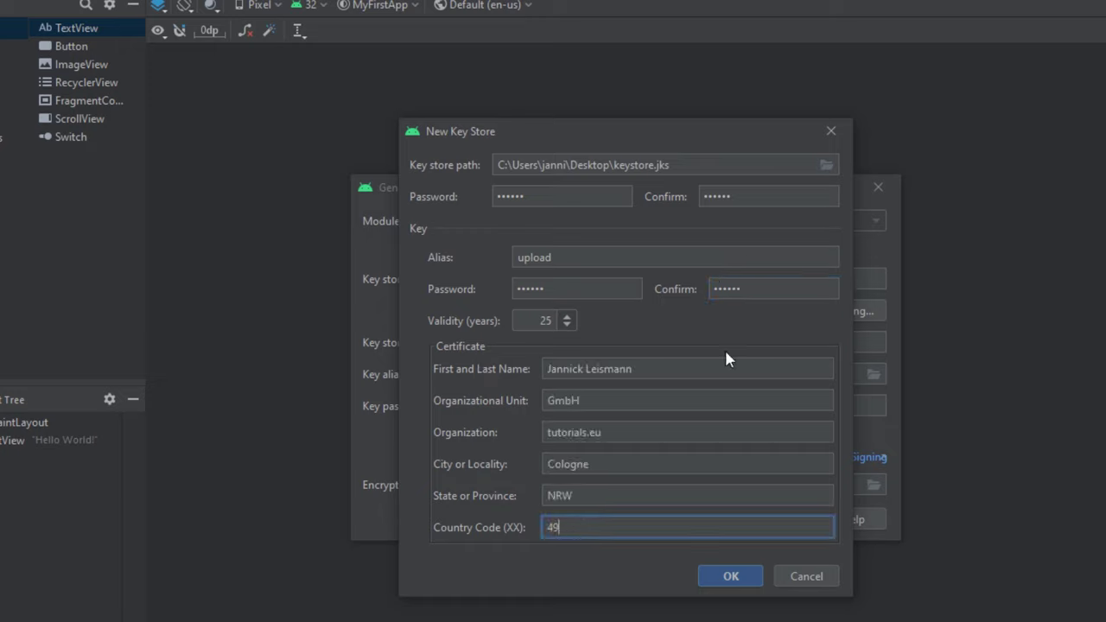
{"action": "left_click", "coordinate": [728, 577]}
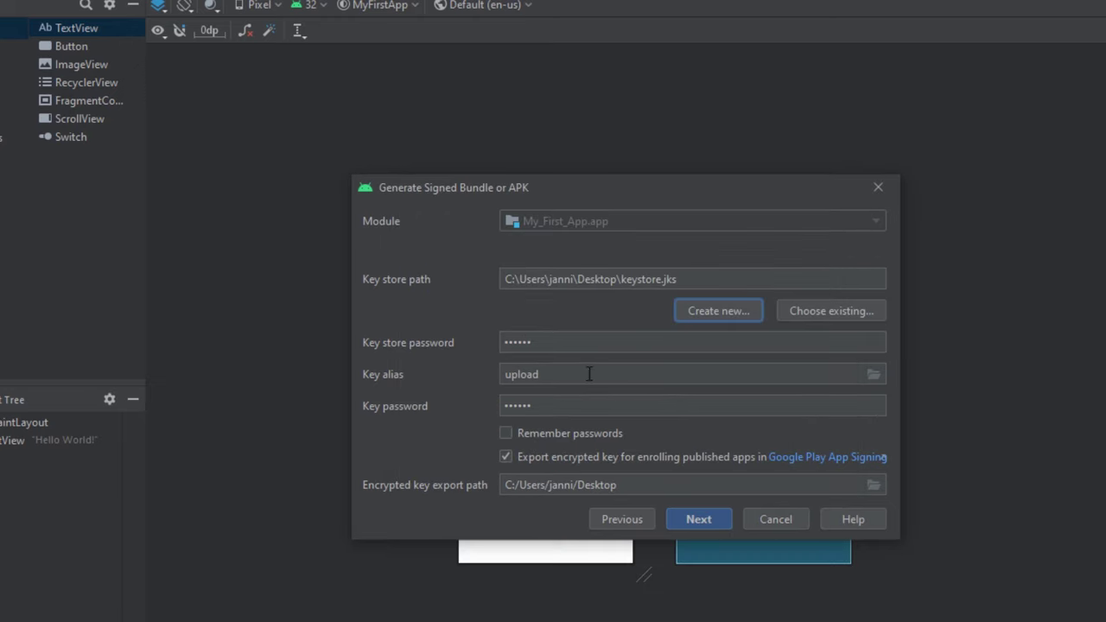
Generate the signed app bundle for My_First_App.app using the release build variant.
{"action": "left_click", "coordinate": [506, 435]}
{"action": "left_click", "coordinate": [696, 520]}
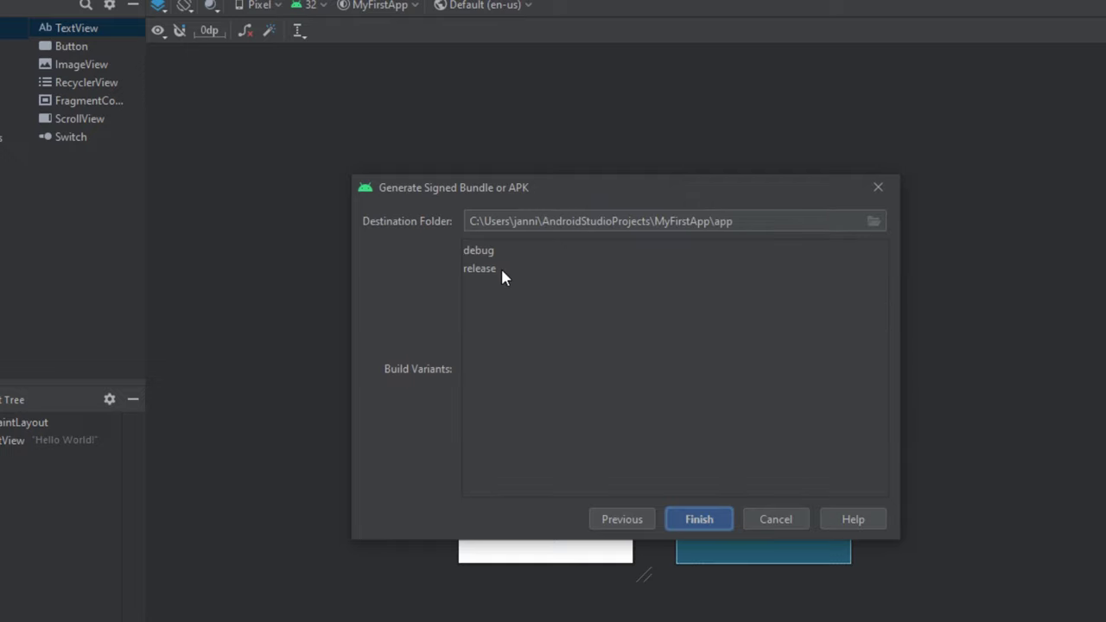
{"action": "left_click", "coordinate": [500, 269]}
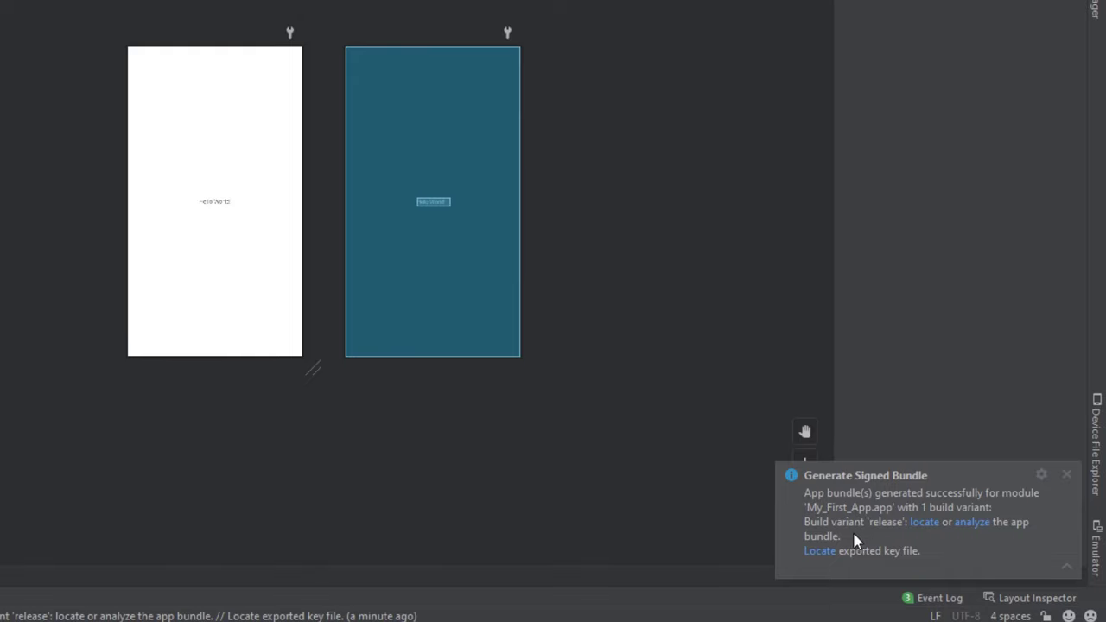
Locate app-release.aab in its release folder and reveal the folder's full path.
{"action": "left_click", "coordinate": [924, 522]}
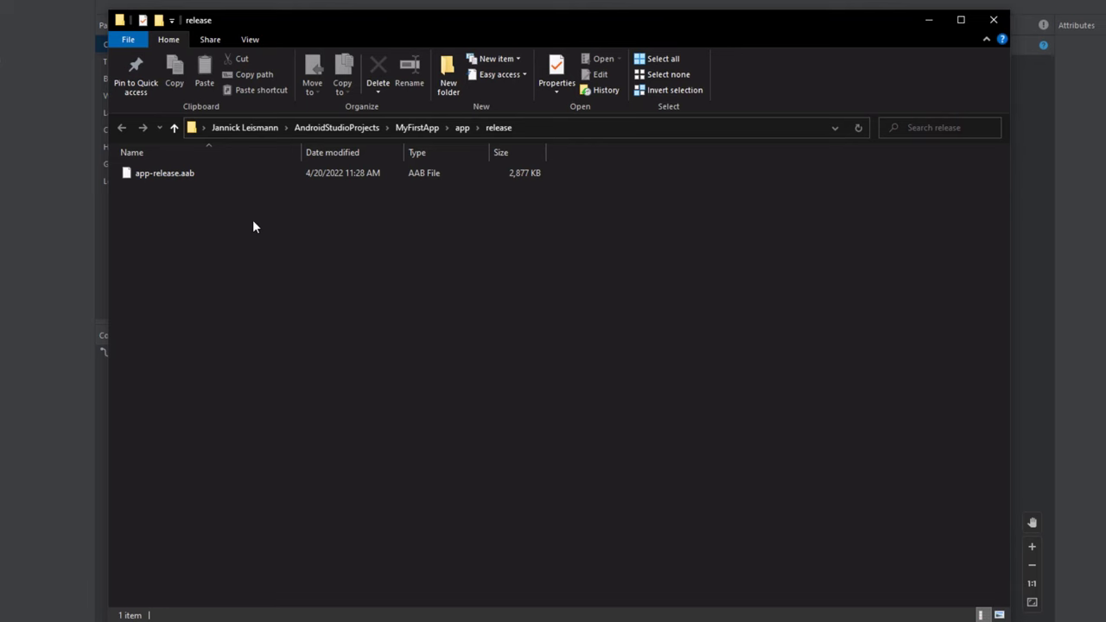
{"action": "left_click", "coordinate": [258, 175]}
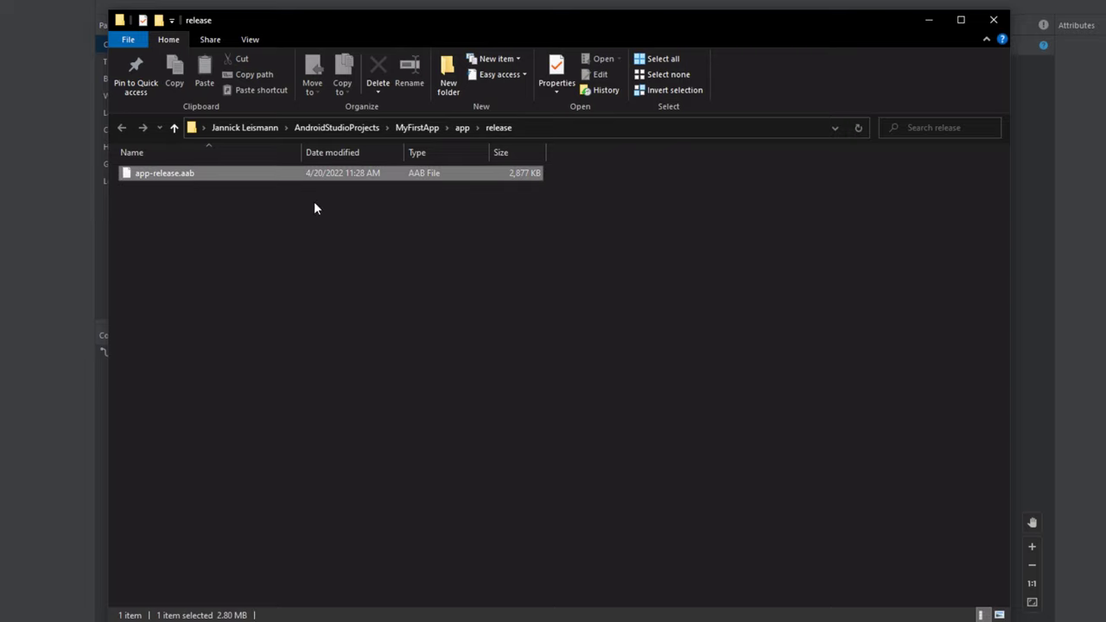
{"action": "left_click", "coordinate": [626, 130]}
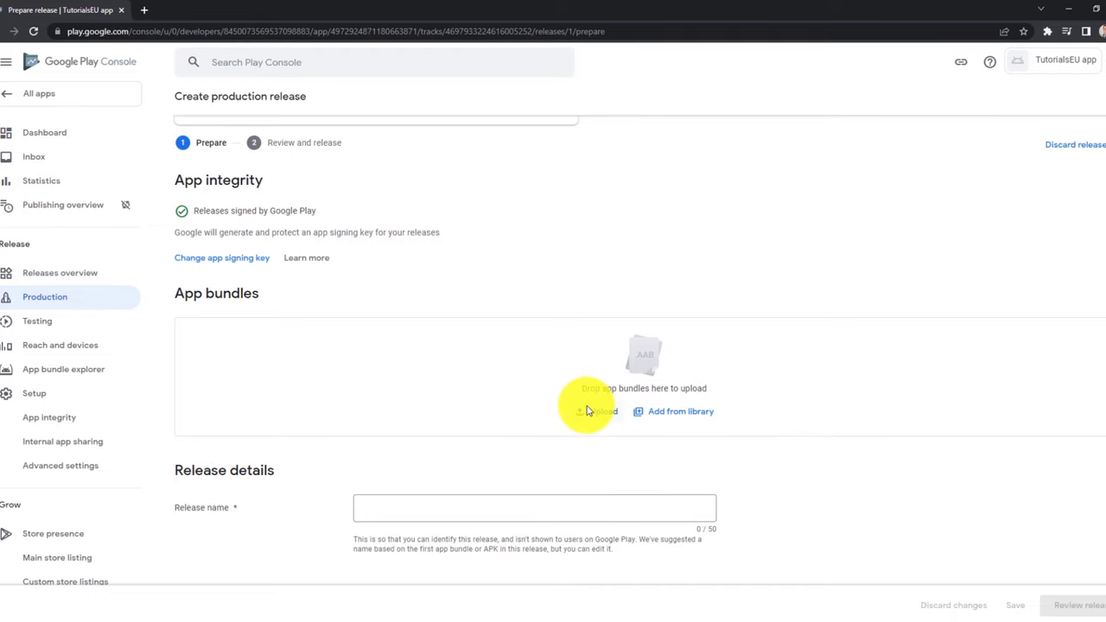
Upload app-release.aab to the production release as version 1 (1.0).
{"action": "left_click", "coordinate": [587, 411]}
{"action": "left_click", "coordinate": [173, 87]}
{"action": "left_click", "coordinate": [596, 451]}
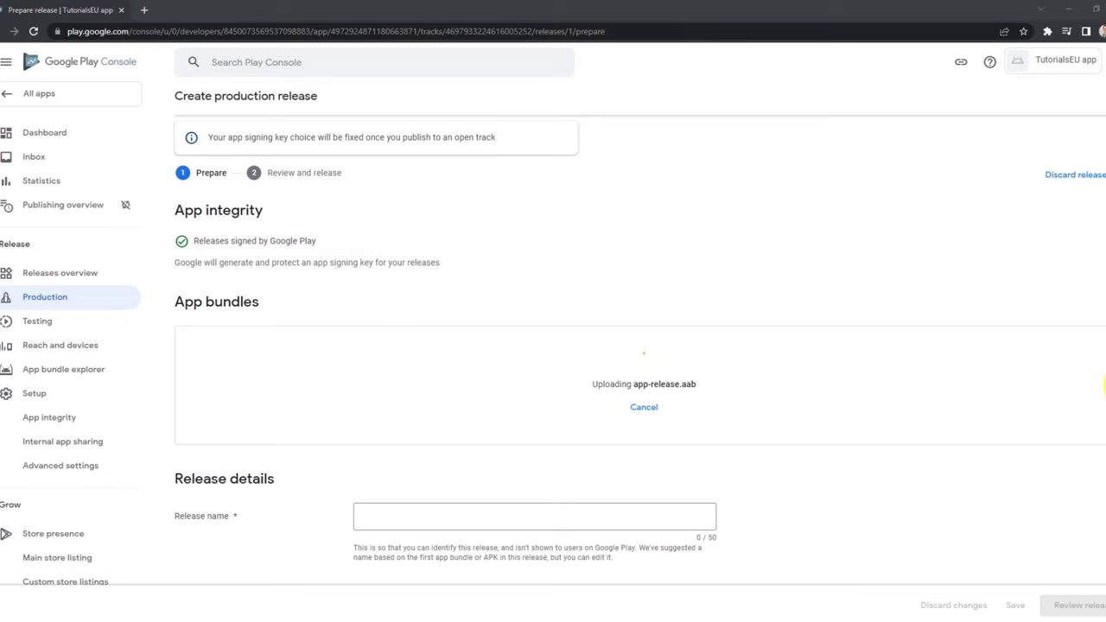
{"action": "scroll", "coordinate": [944, 152], "scroll_direction": "down", "scroll_amount": 2}
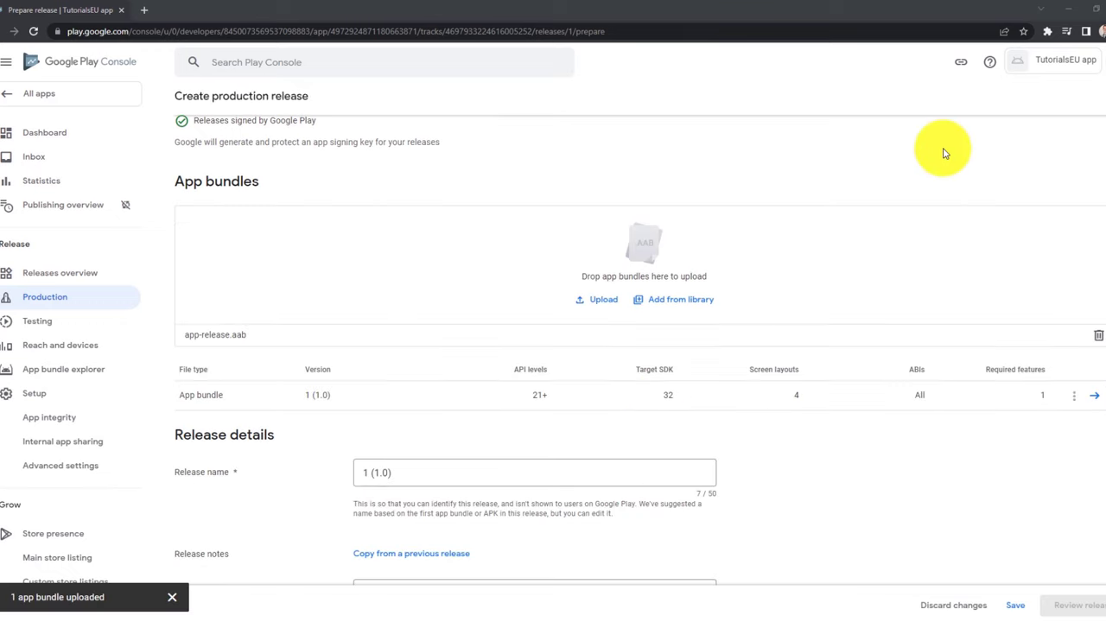
{"action": "scroll", "coordinate": [734, 271], "scroll_direction": "down", "scroll_amount": 1}
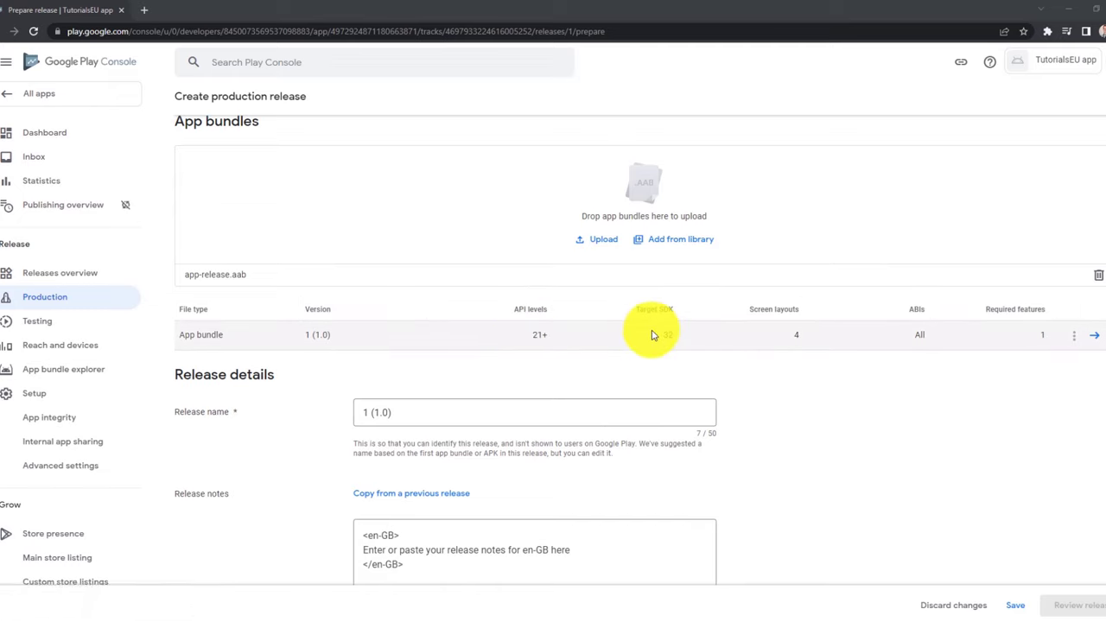
Leave the release notes as they are and save the draft with release name 1 (1.0).
{"action": "scroll", "coordinate": [654, 333], "scroll_direction": "down", "scroll_amount": 1}
{"action": "scroll", "coordinate": [437, 294], "scroll_direction": "down", "scroll_amount": 2}
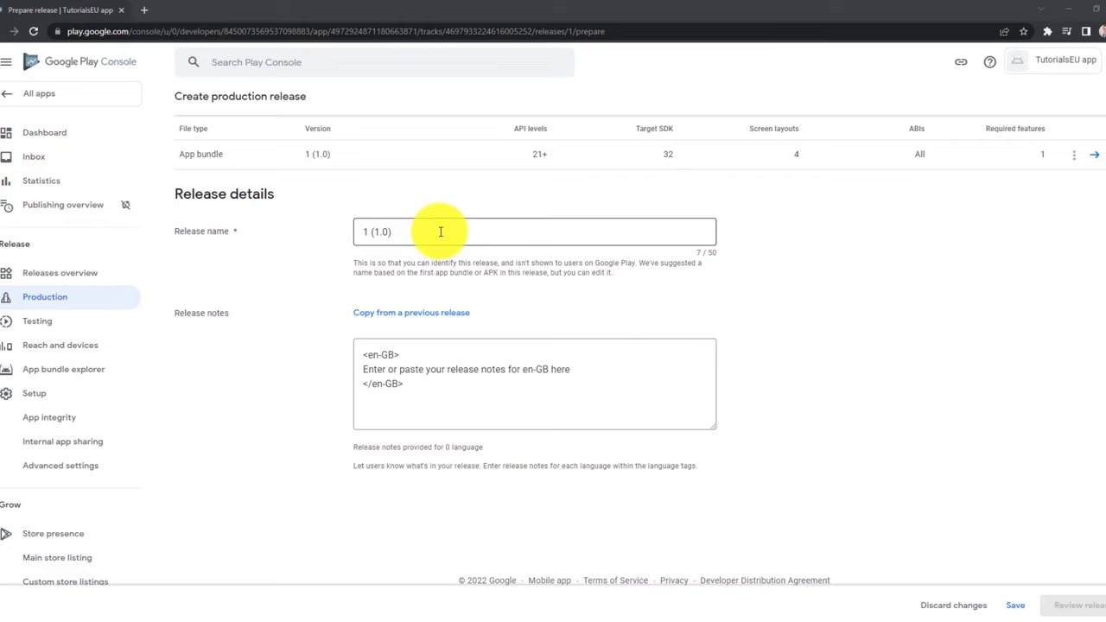
{"action": "scroll", "coordinate": [557, 328], "scroll_direction": "down", "scroll_amount": 1}
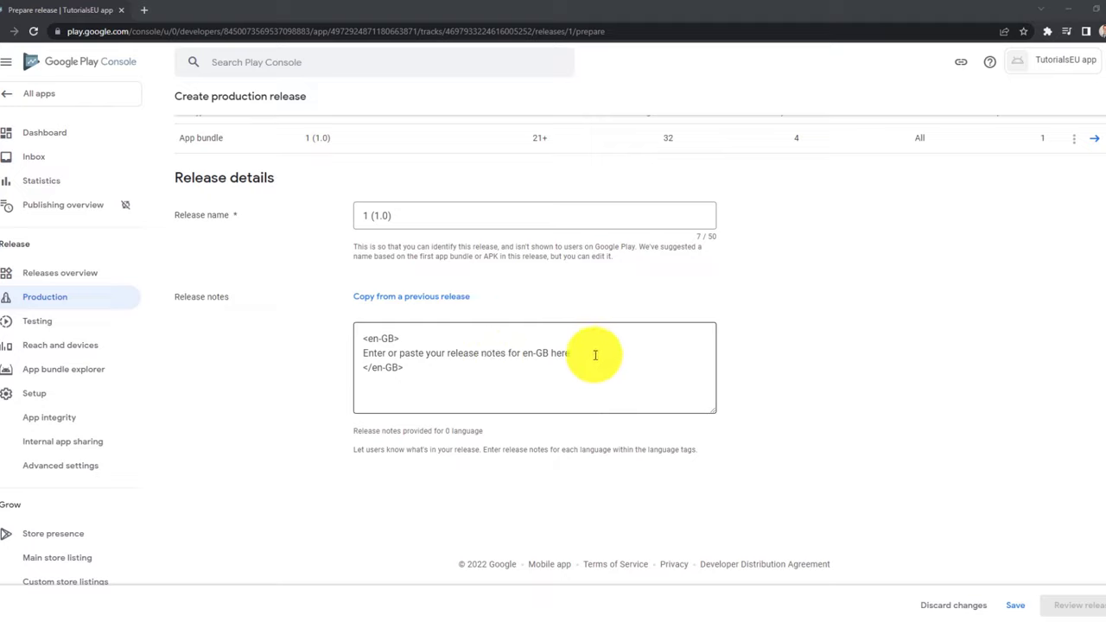
{"action": "left_click_drag", "start_coordinate": [439, 366], "coordinate": [319, 332]}
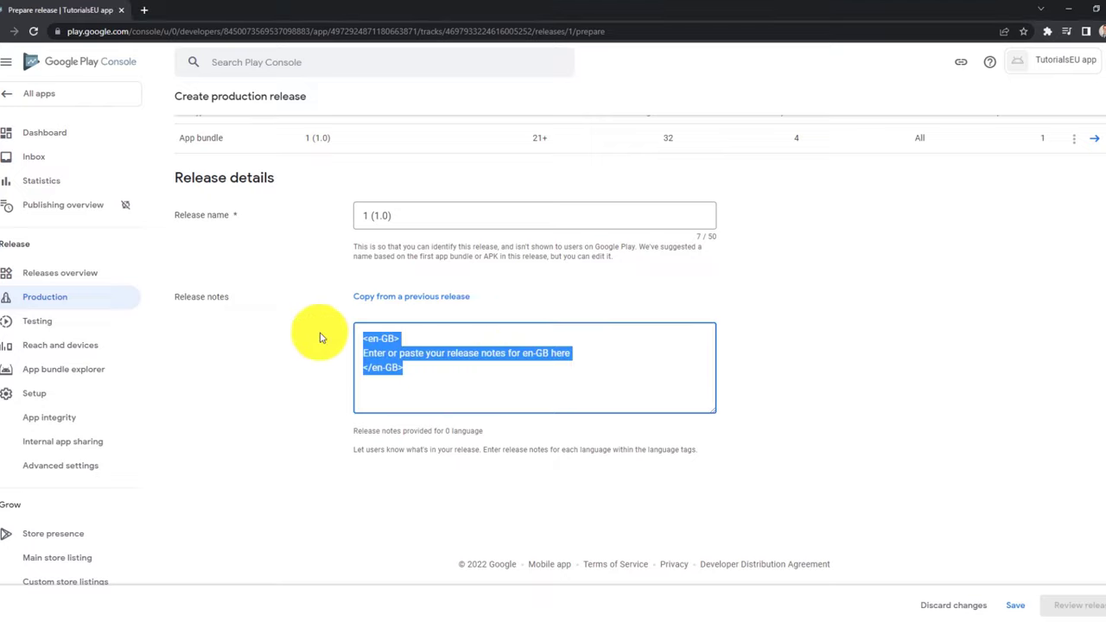
{"action": "left_click", "coordinate": [471, 377]}
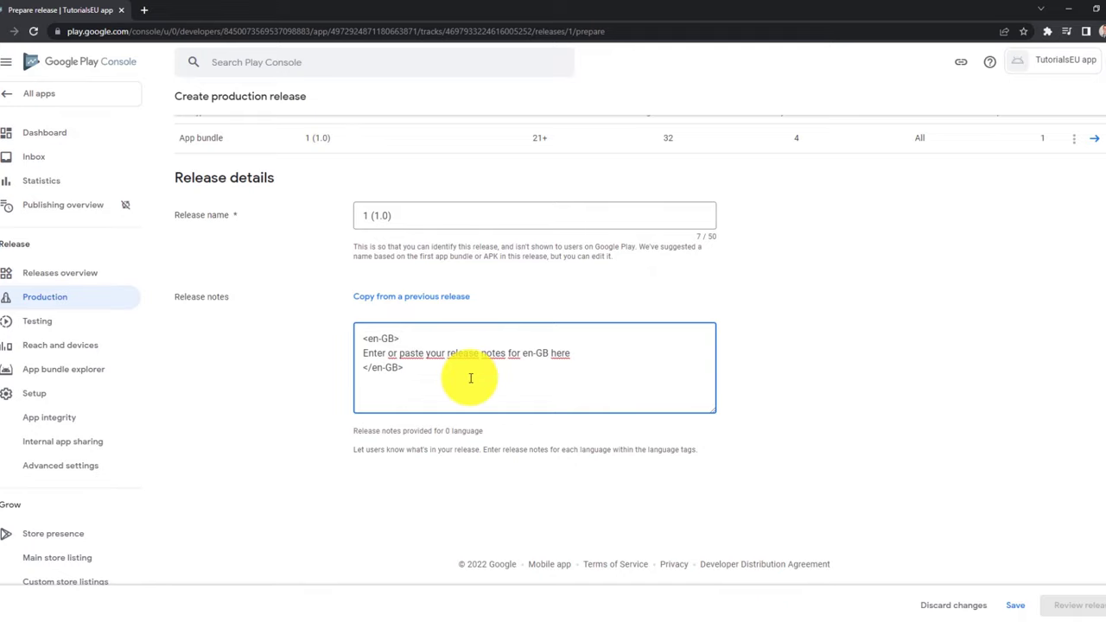
{"action": "left_click", "coordinate": [1016, 605]}
{"action": "scroll", "coordinate": [678, 291], "scroll_direction": "down", "scroll_amount": 3}
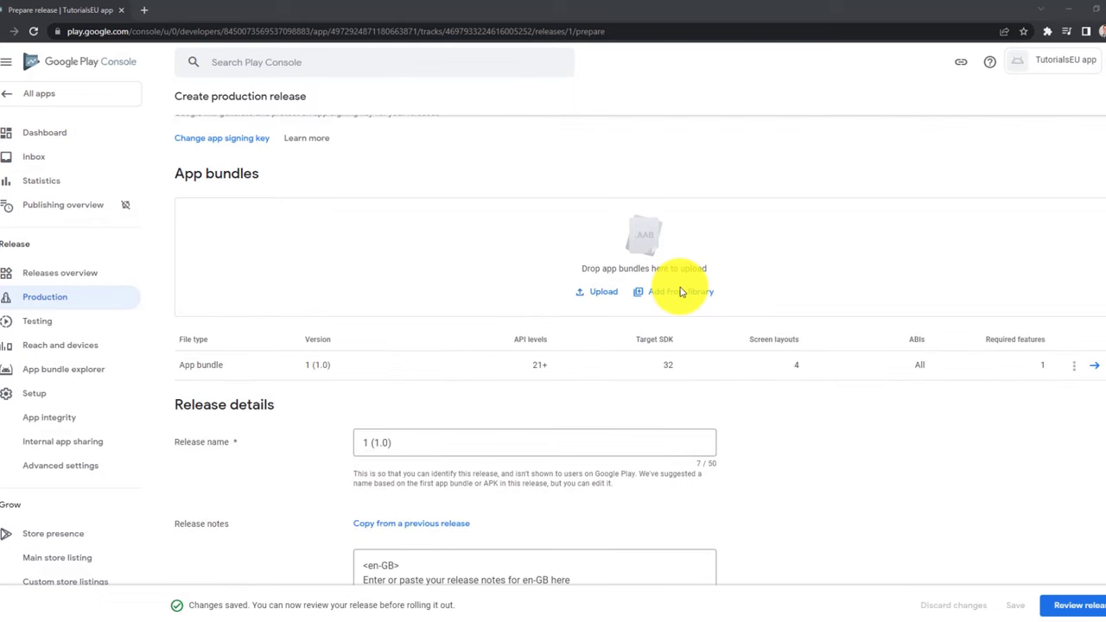
Go to Review release and read the three listed errors, including the store listing description error.
{"action": "left_click", "coordinate": [1074, 604]}
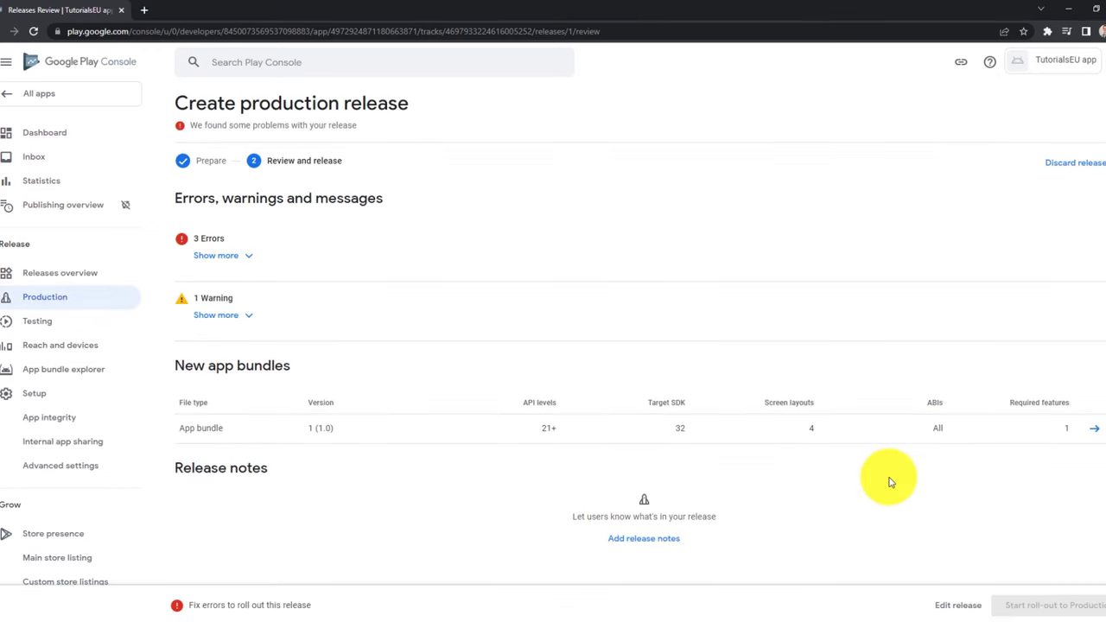
{"action": "left_click", "coordinate": [235, 258]}
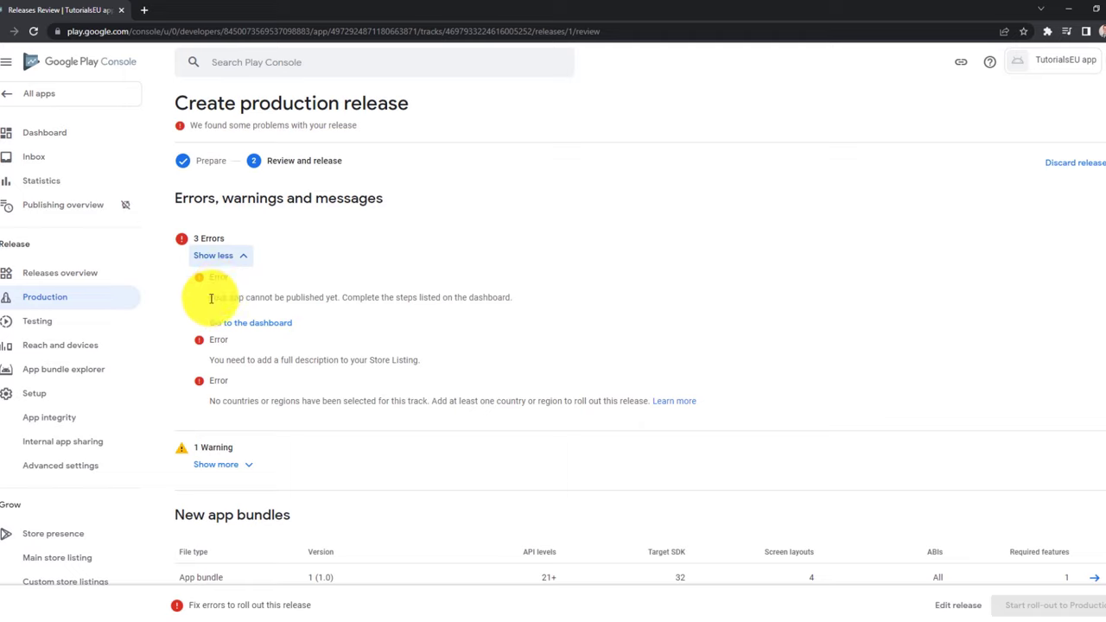
{"action": "triple_click", "coordinate": [406, 359]}
{"action": "left_click", "coordinate": [436, 367]}
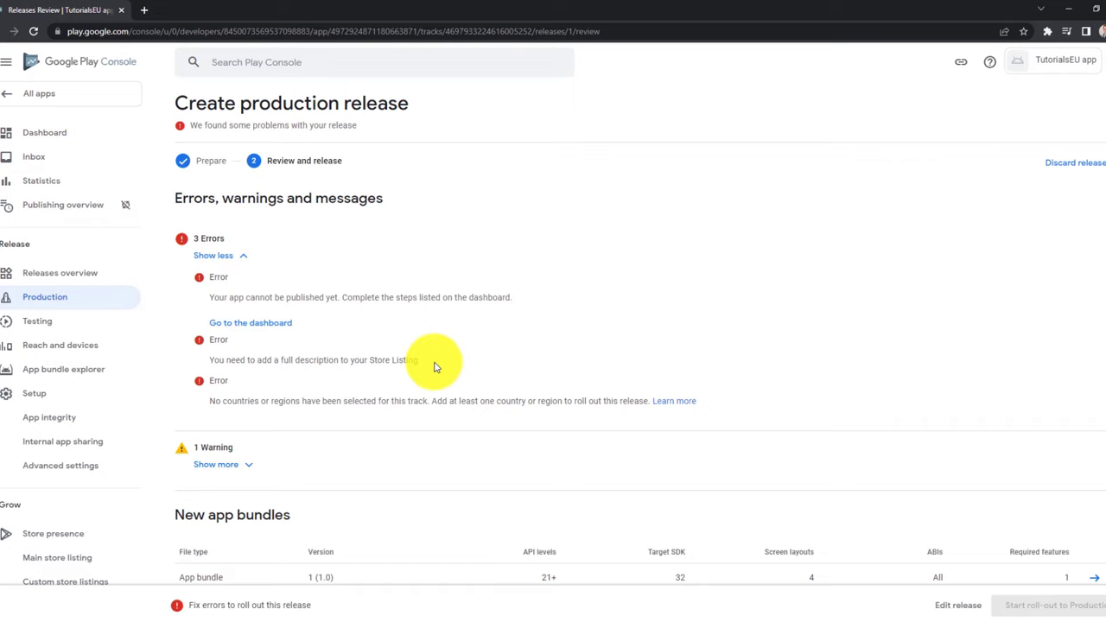
{"action": "left_click", "coordinate": [245, 256]}
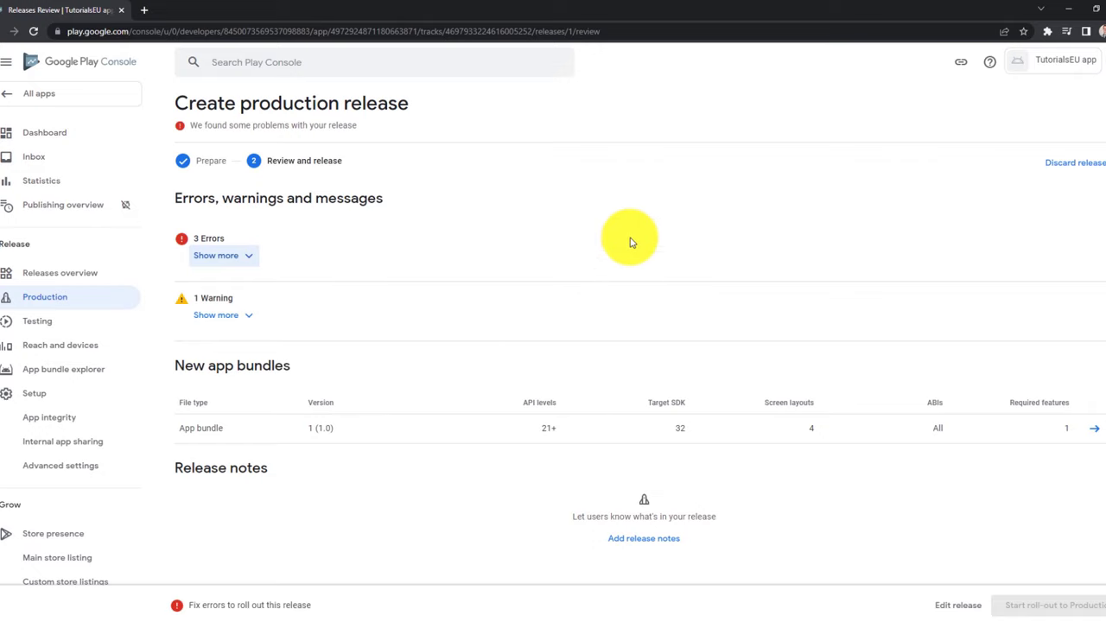
Add all 176 countries/regions plus Rest of World to the Production track.
{"action": "left_click", "coordinate": [47, 306]}
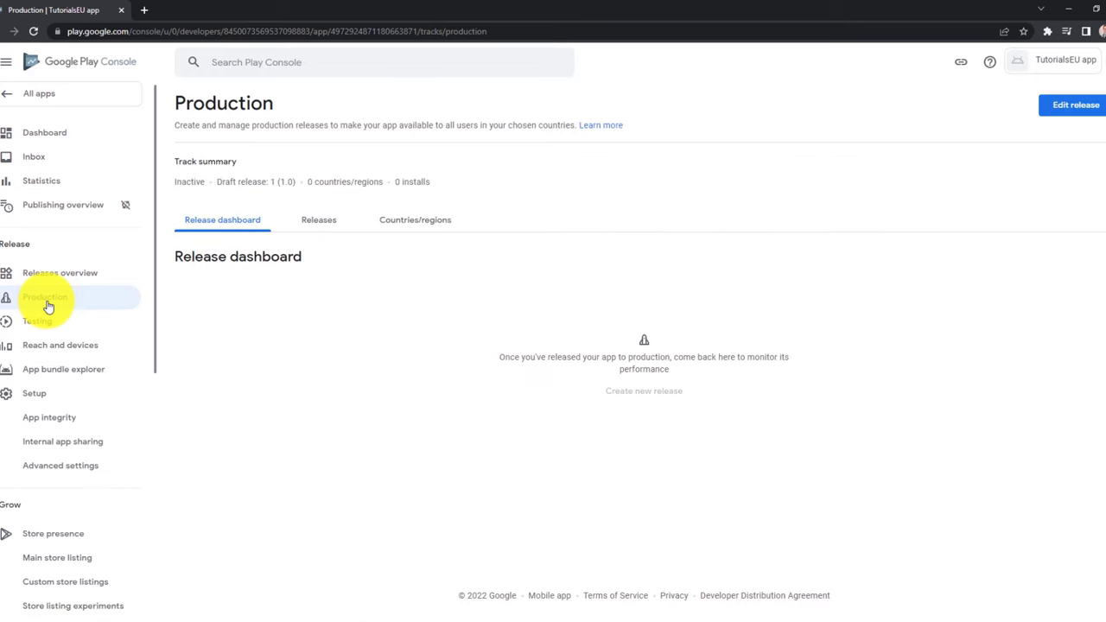
{"action": "left_click", "coordinate": [415, 229]}
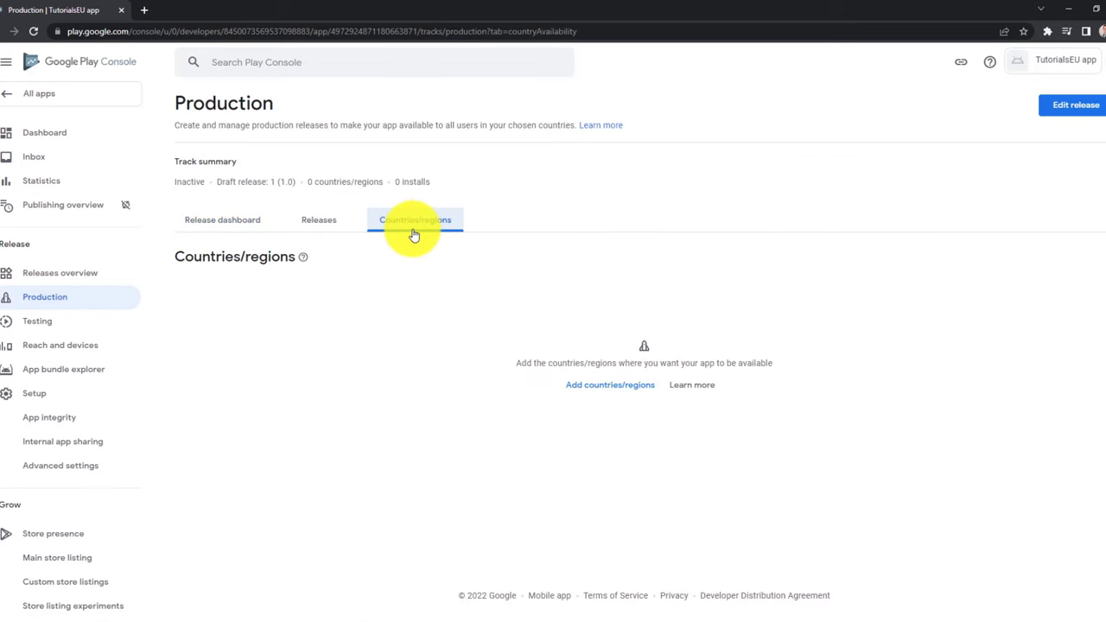
{"action": "left_click", "coordinate": [594, 386]}
{"action": "left_click", "coordinate": [84, 246]}
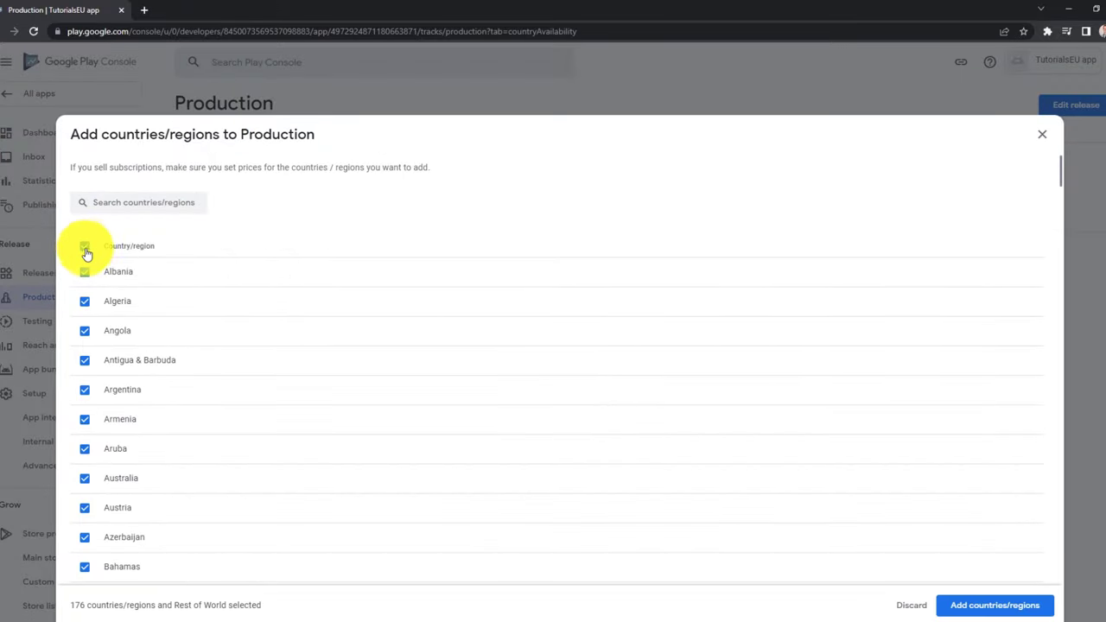
{"action": "left_click", "coordinate": [994, 604]}
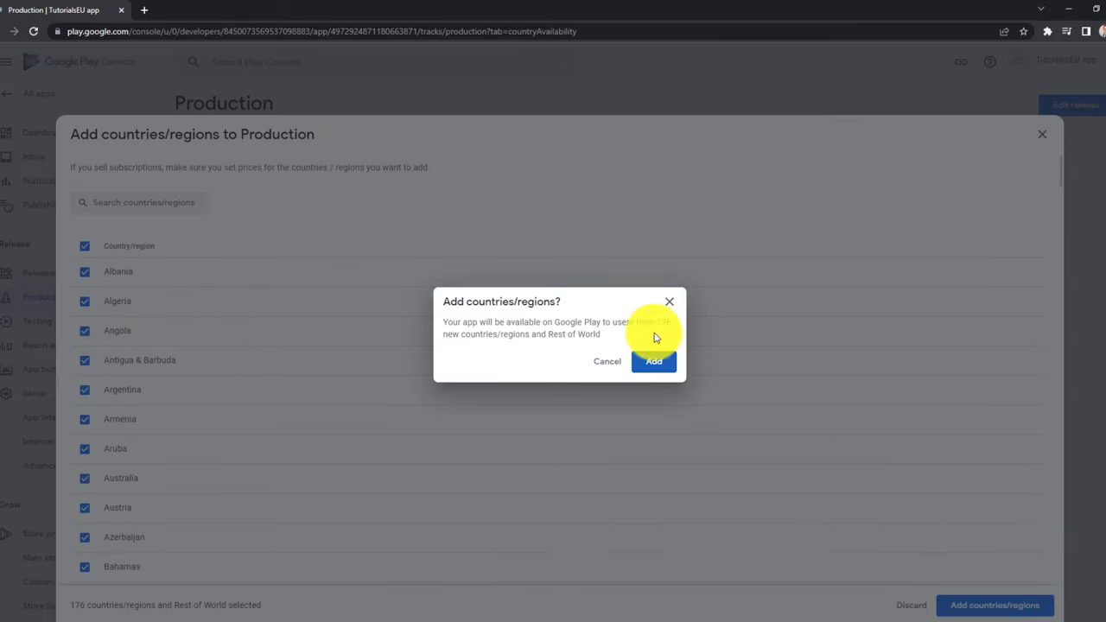
{"action": "left_click", "coordinate": [655, 362]}
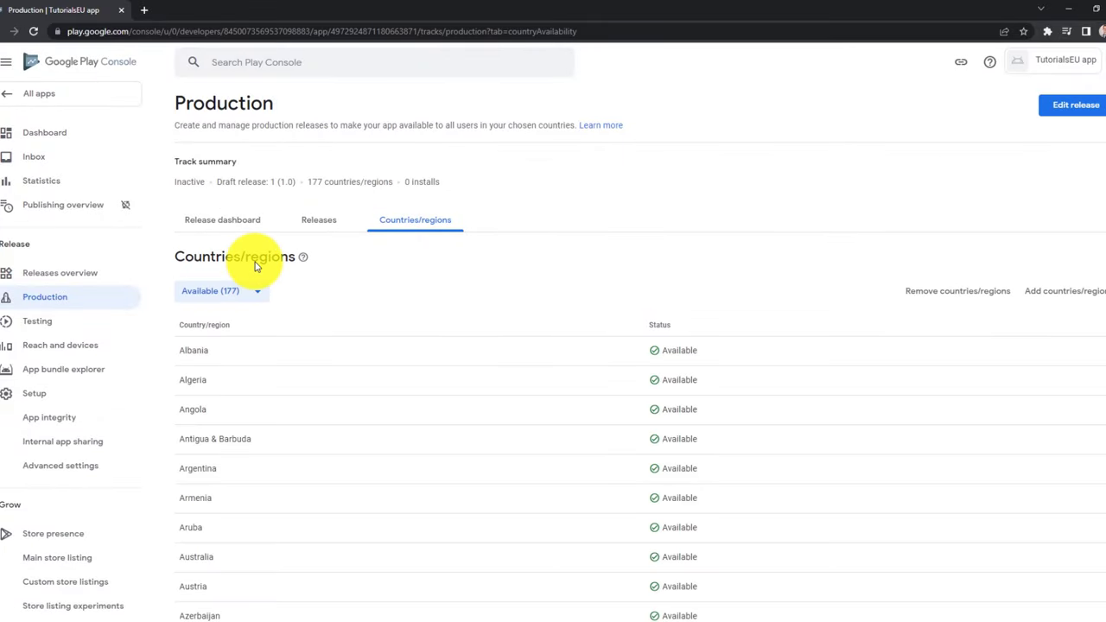
{"action": "scroll", "coordinate": [594, 205], "scroll_direction": "down", "scroll_amount": 2}
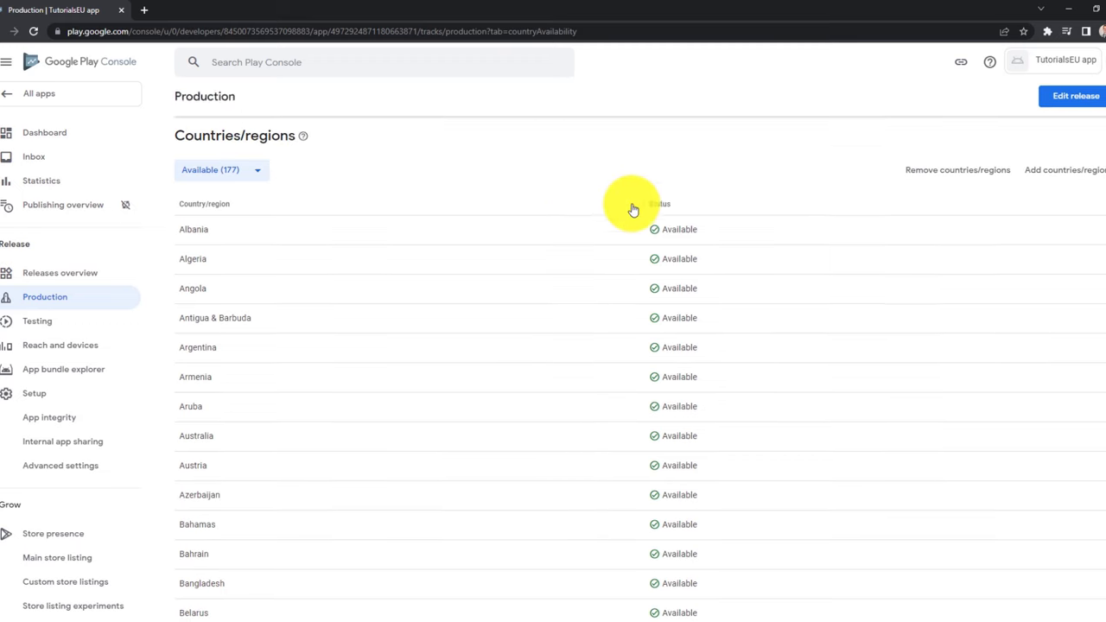
{"action": "scroll", "coordinate": [431, 285], "scroll_direction": "down", "scroll_amount": 3}
{"action": "scroll", "coordinate": [456, 319], "scroll_direction": "up", "scroll_amount": 5}
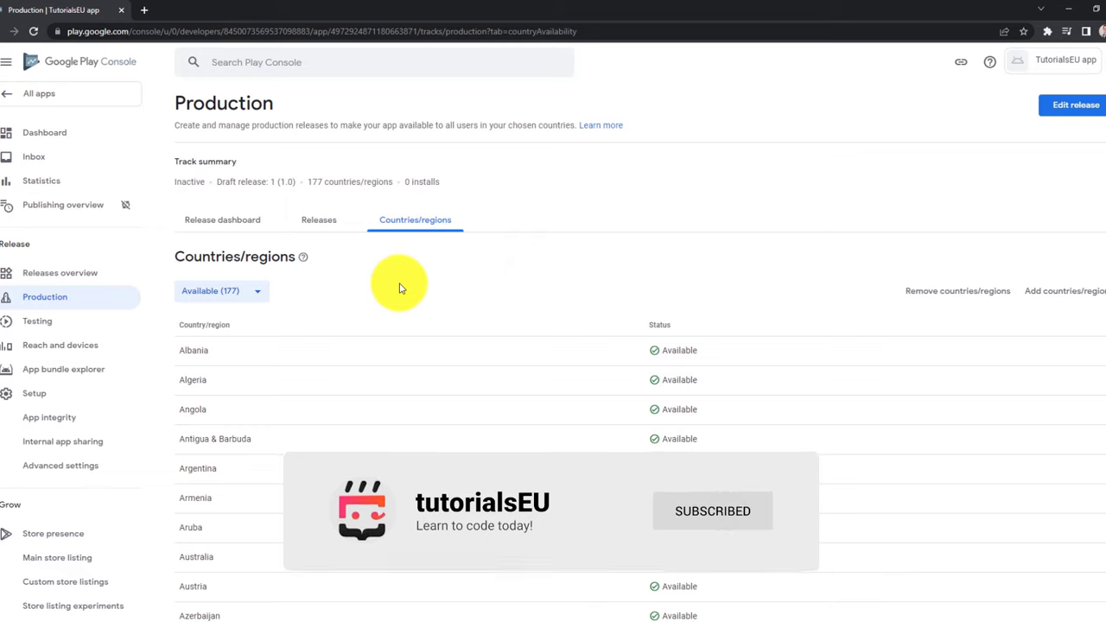
Reopen the draft release from Releases overview, review it, and expand the two remaining errors.
{"action": "left_click", "coordinate": [87, 275]}
{"action": "scroll", "coordinate": [321, 469], "scroll_direction": "down", "scroll_amount": 1}
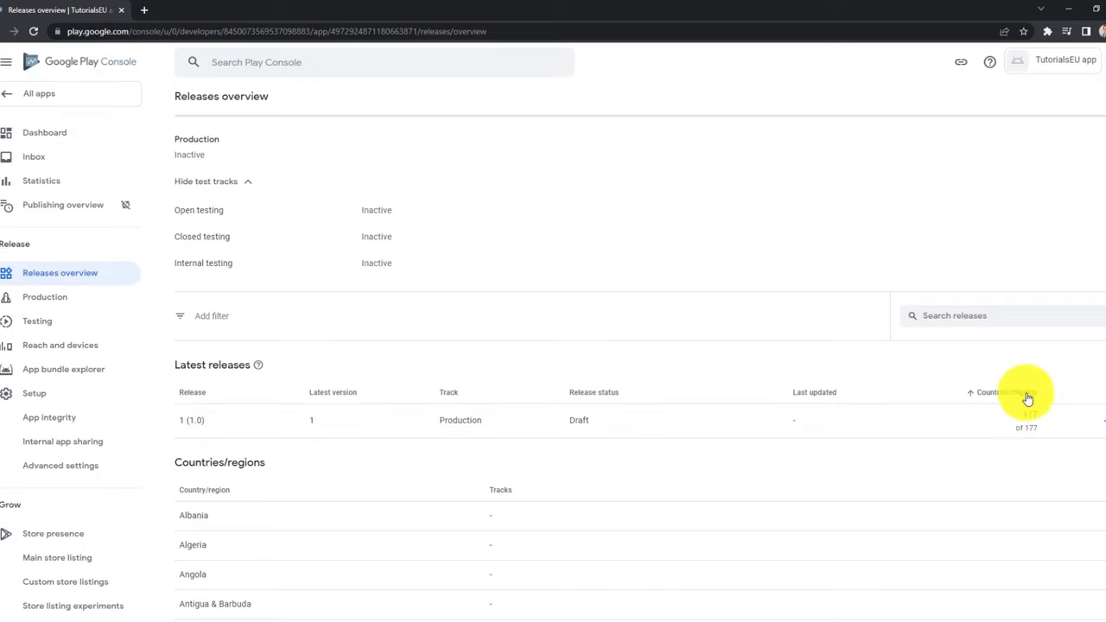
{"action": "left_click", "coordinate": [1102, 423]}
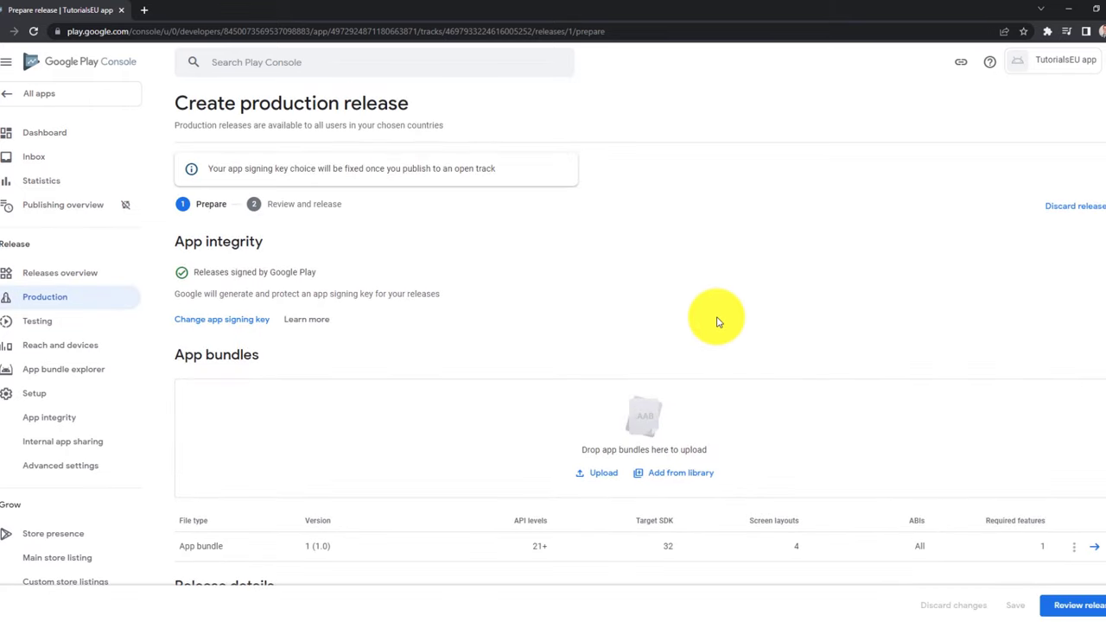
{"action": "left_click", "coordinate": [1061, 607]}
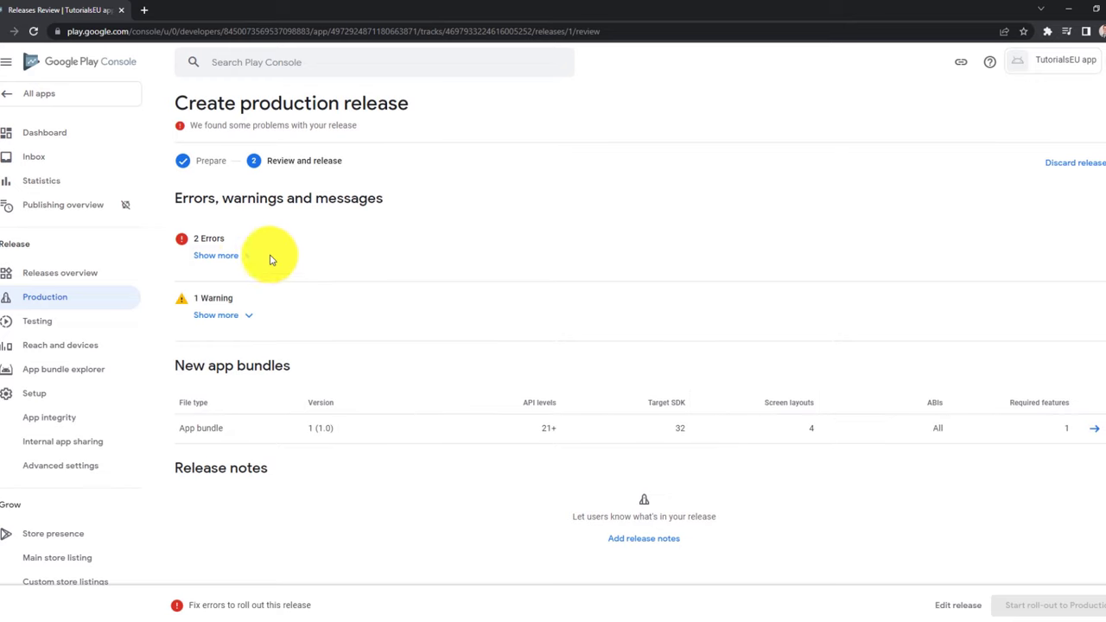
{"action": "left_click", "coordinate": [247, 261]}
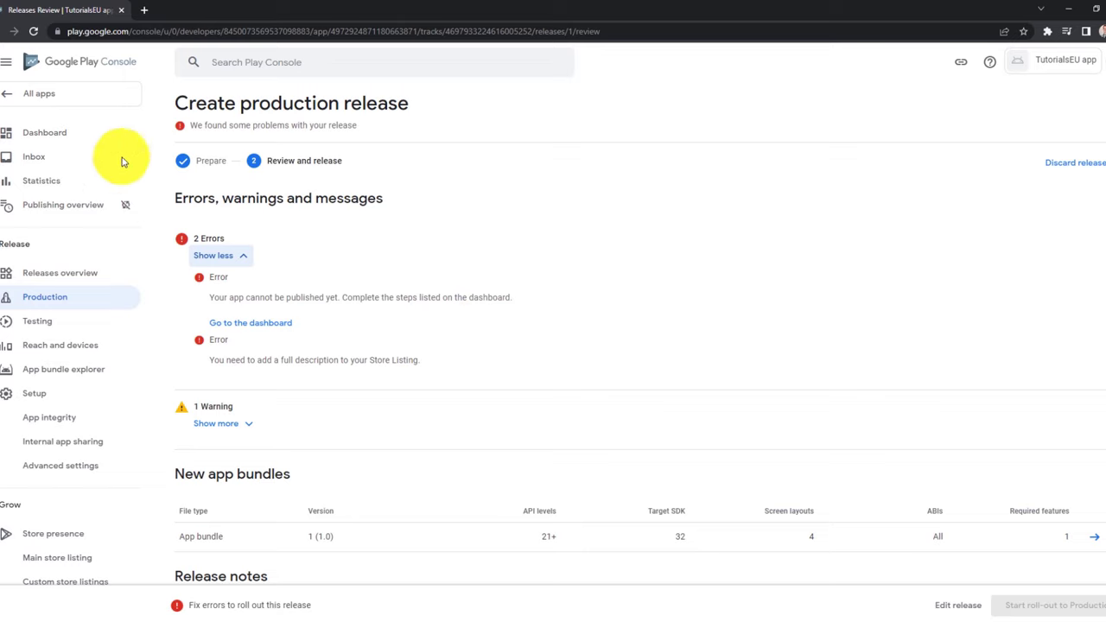
Review the app Dashboard's setup checklist, confirming 9 of 10 tasks are complete.
{"action": "left_click", "coordinate": [86, 136]}
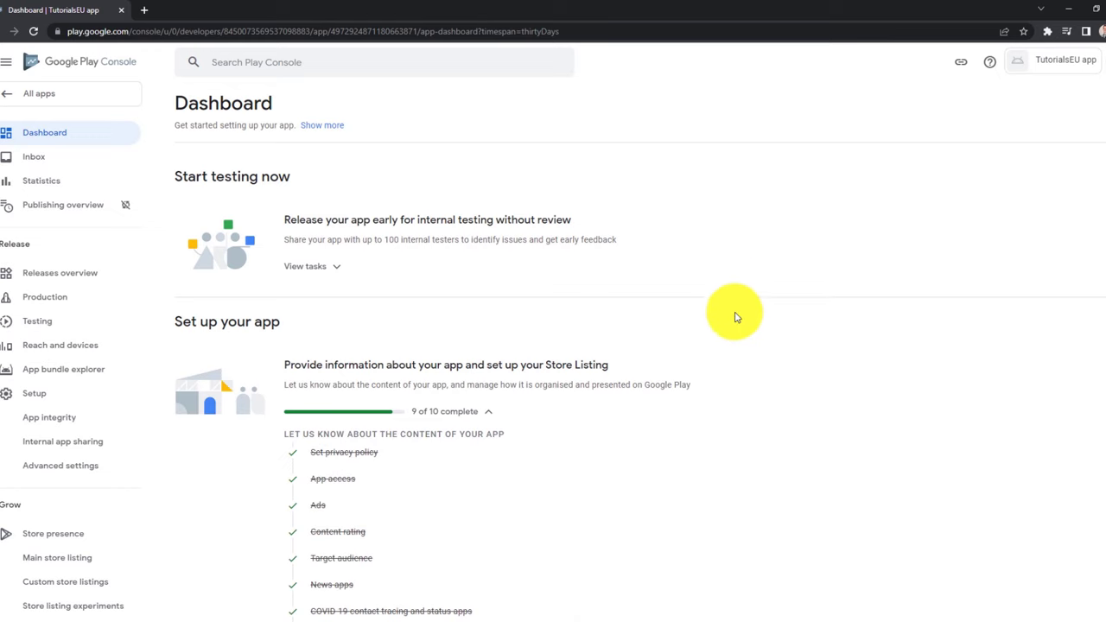
{"action": "scroll", "coordinate": [735, 316], "scroll_direction": "down", "scroll_amount": 2}
{"action": "scroll", "coordinate": [735, 317], "scroll_direction": "up", "scroll_amount": 2}
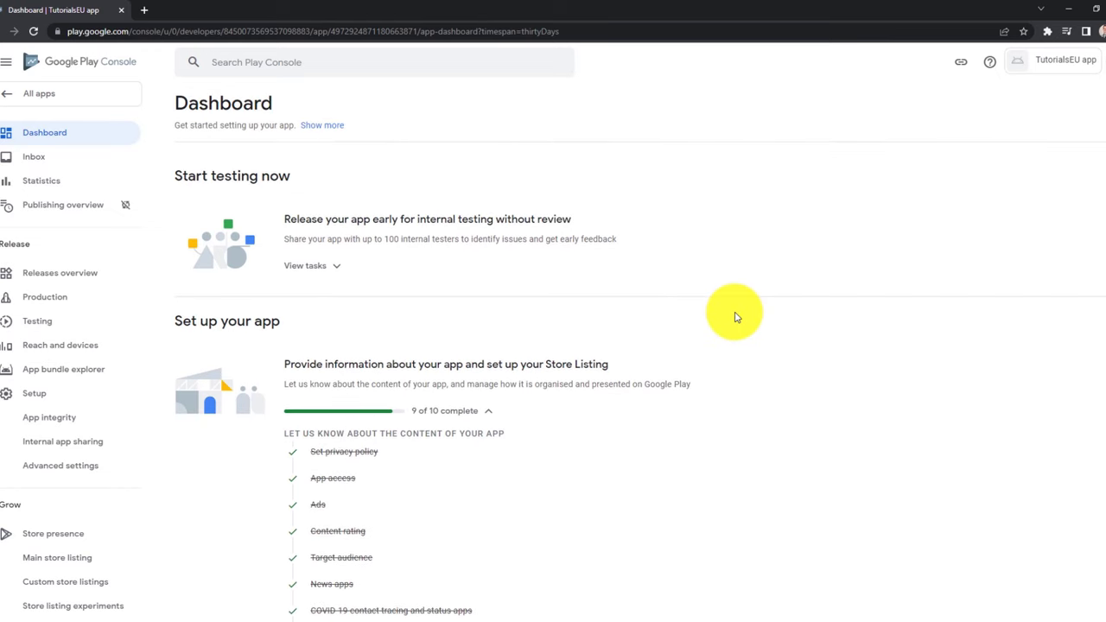